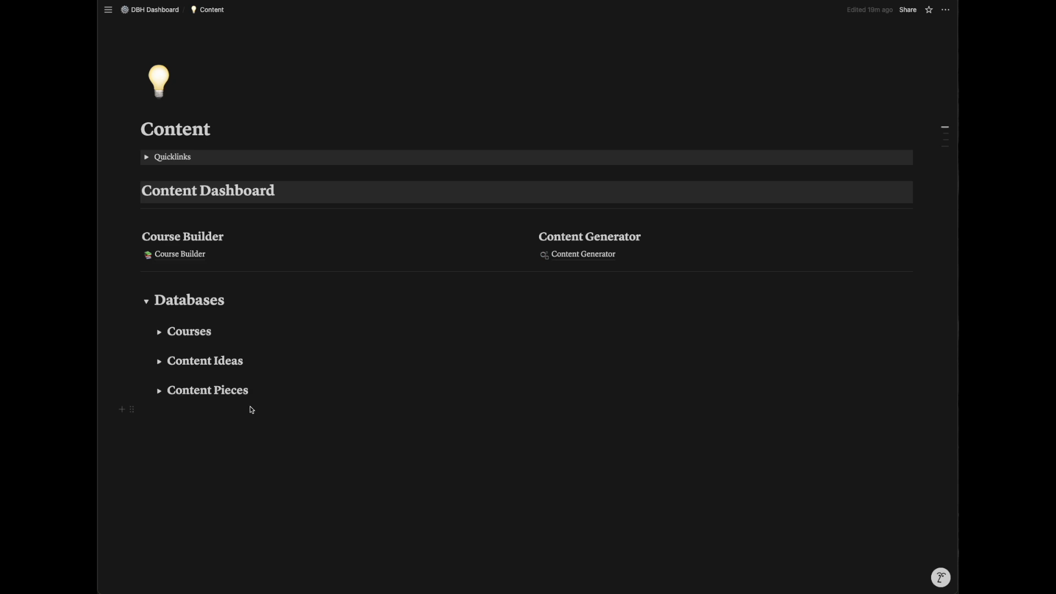
Step: Open the Course Builder's Stage 1 Course Generator and add a page named "Home Strength Program" to the Course group
click(178, 254)
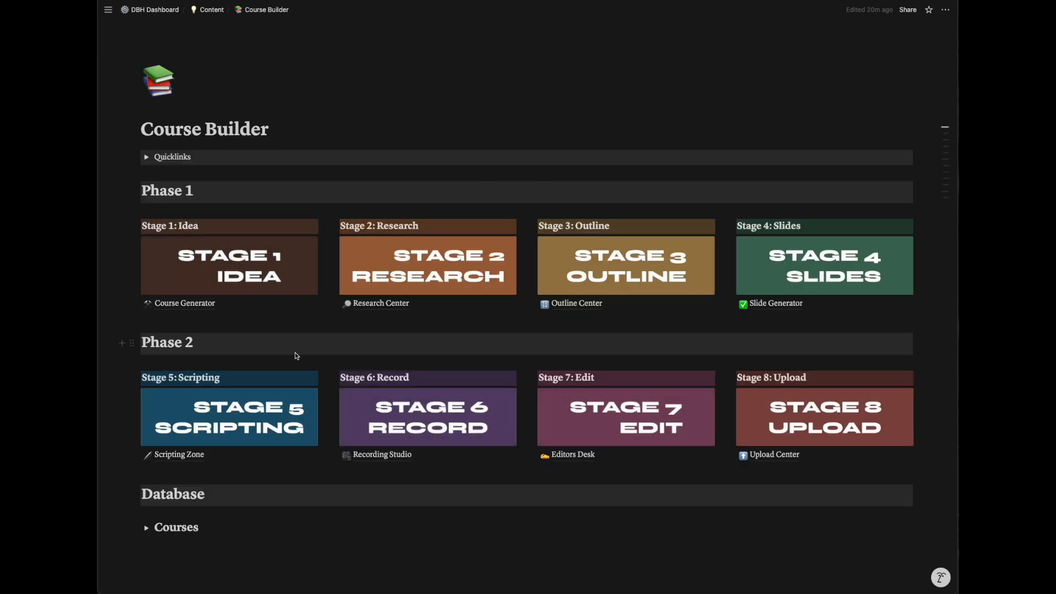
click(237, 272)
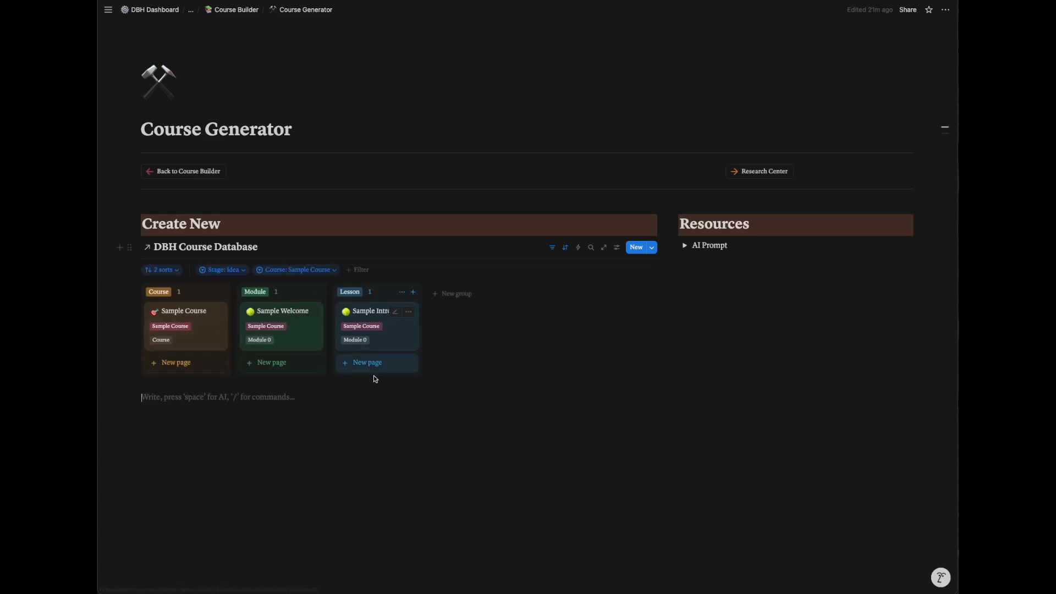
click(171, 363)
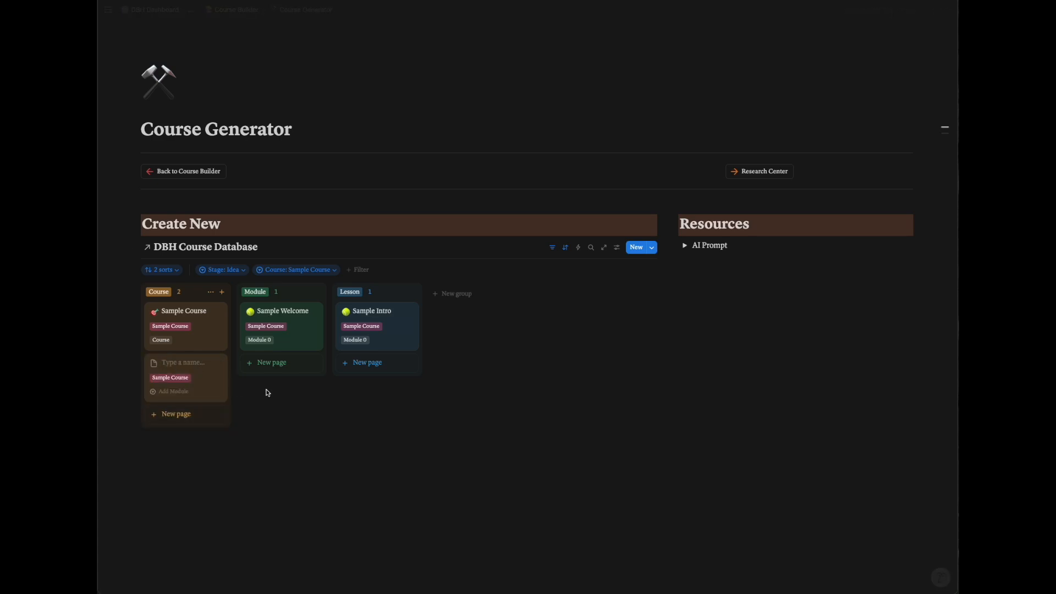
text(Home Strength Program)
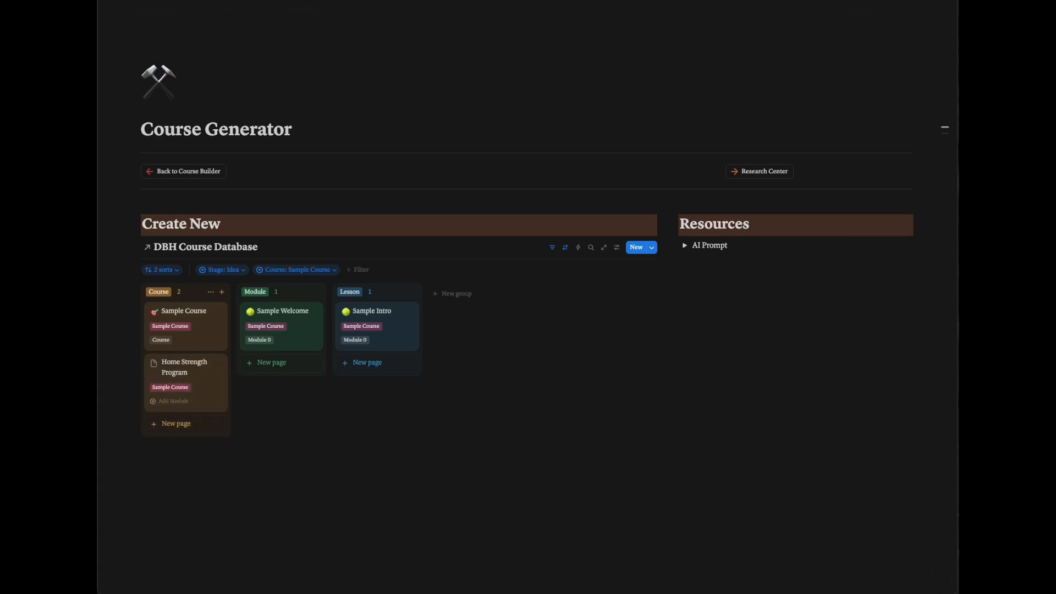
key(Return)
Step: Set the new page's Course property to a newly created option, "Home Strength Program"
click(198, 375)
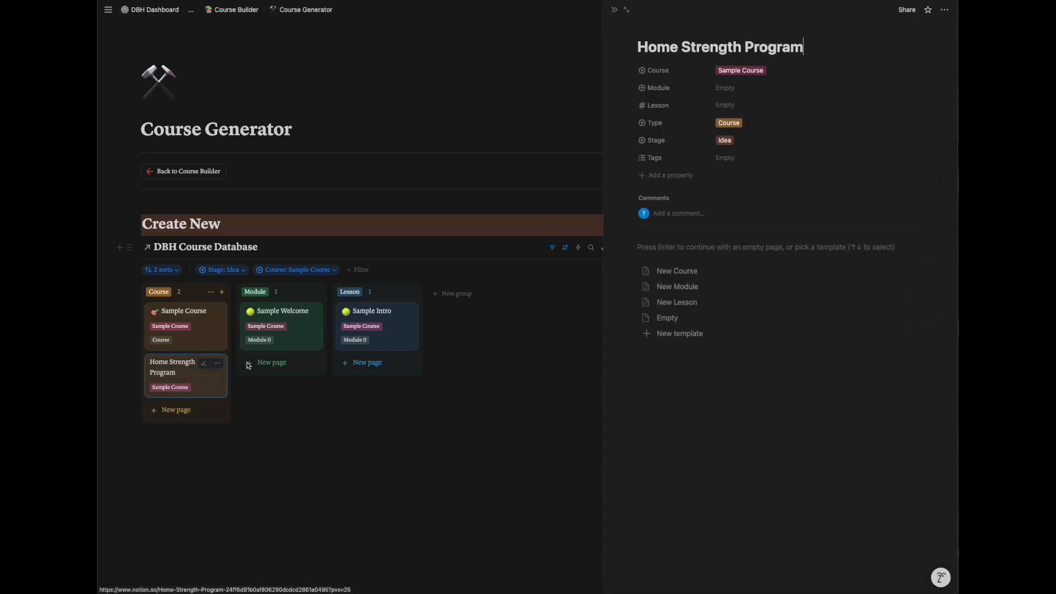
click(760, 71)
text(Home Strength Program)
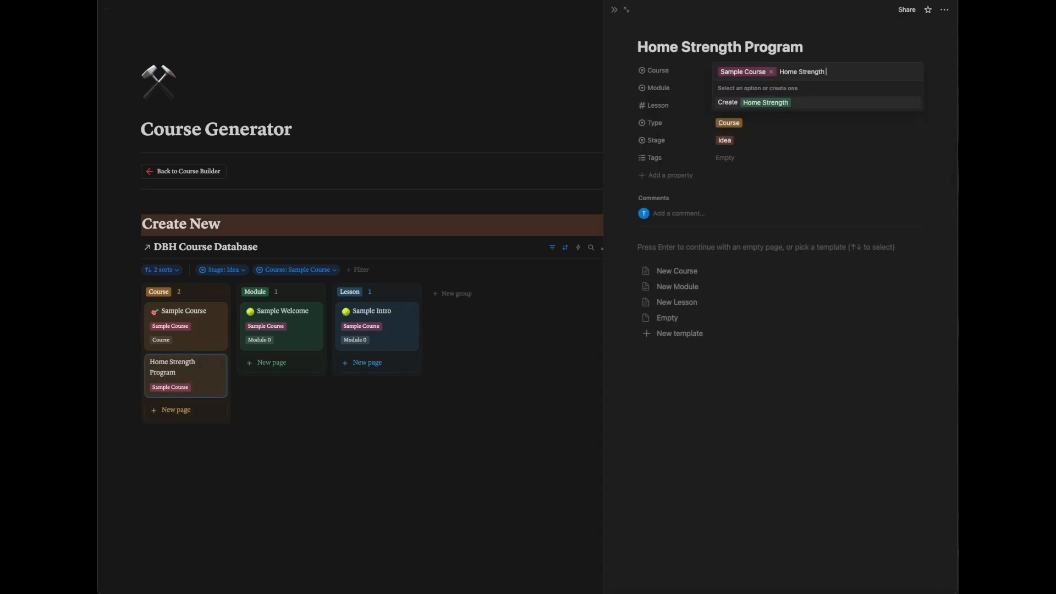
key(Return)
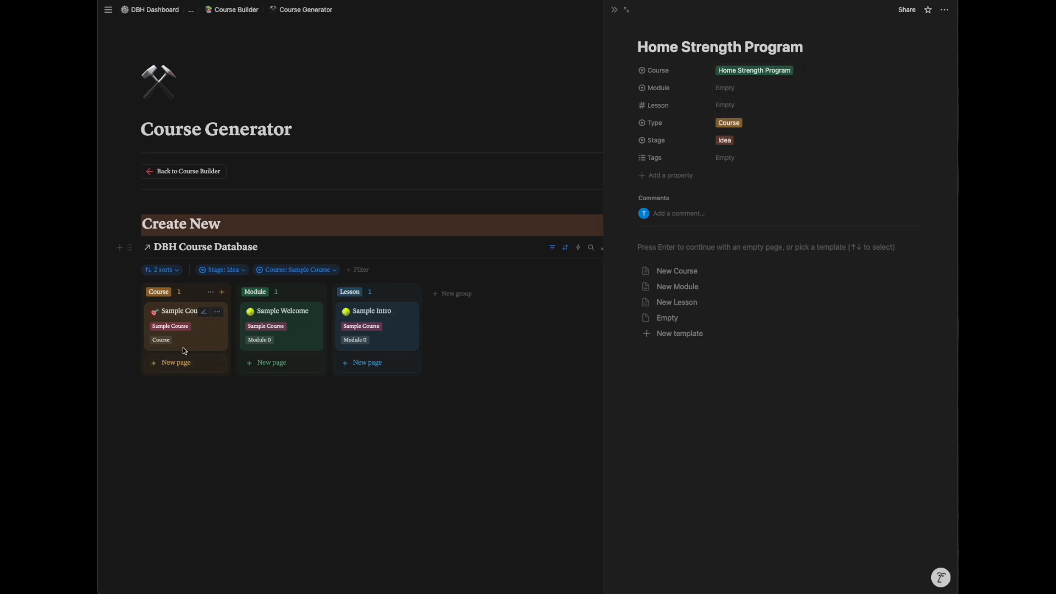
Step: Change the board's Course filter from Sample Course to show only Home Strength Program
click(266, 274)
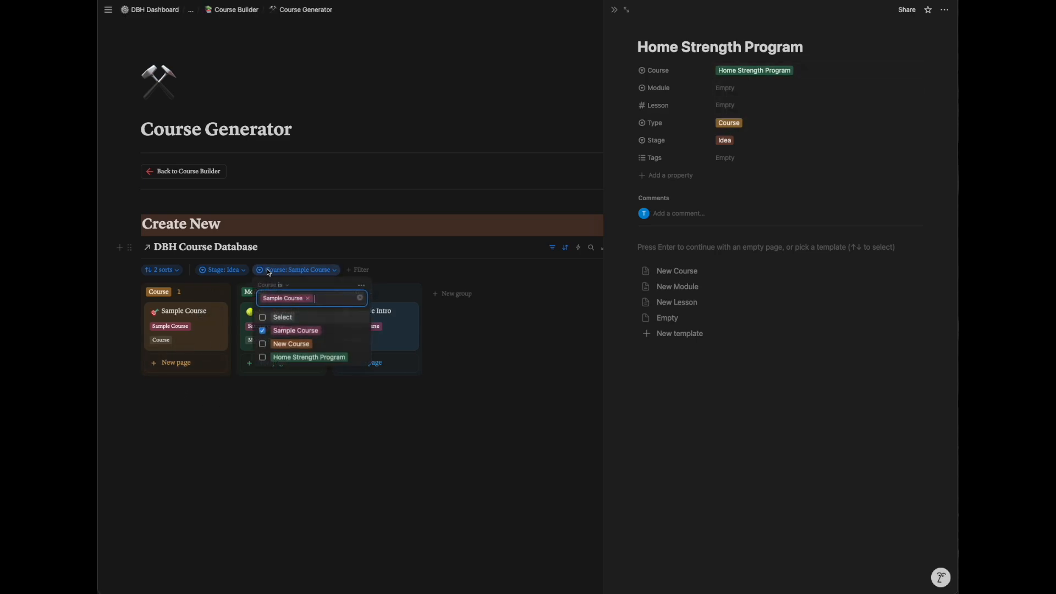
click(263, 357)
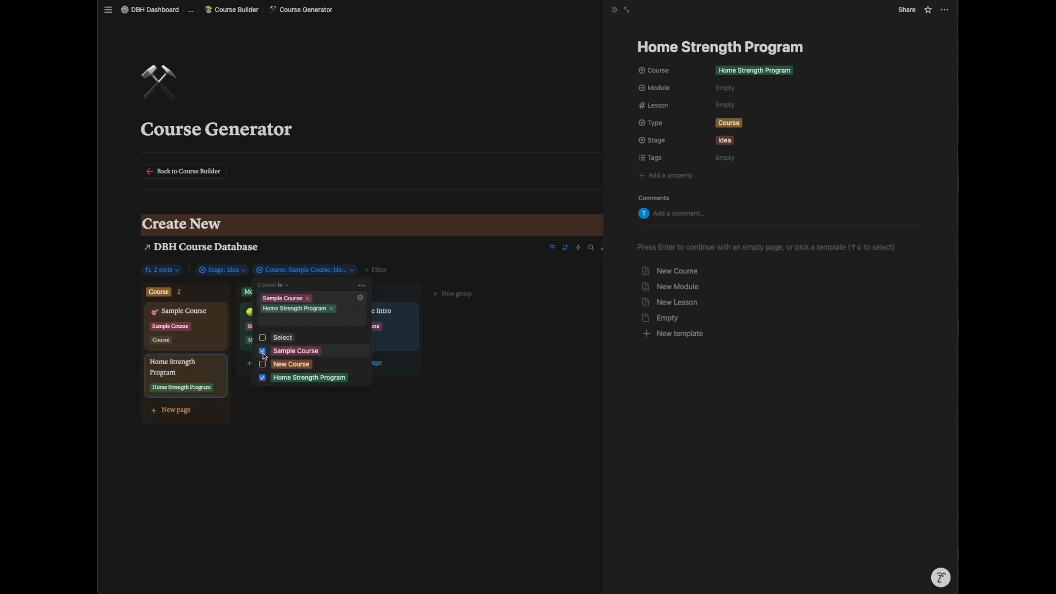
click(263, 353)
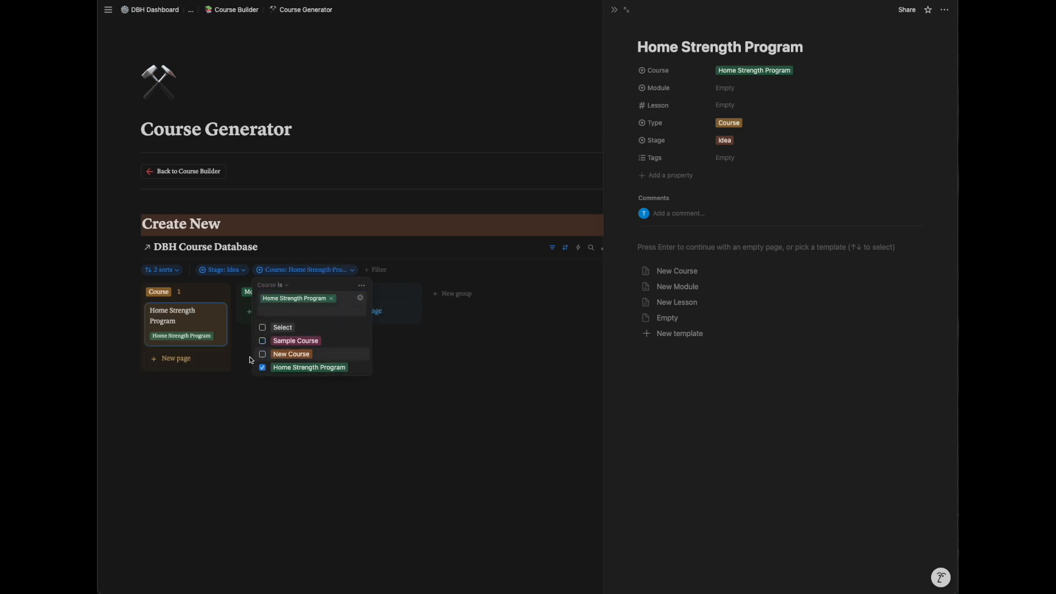
click(422, 262)
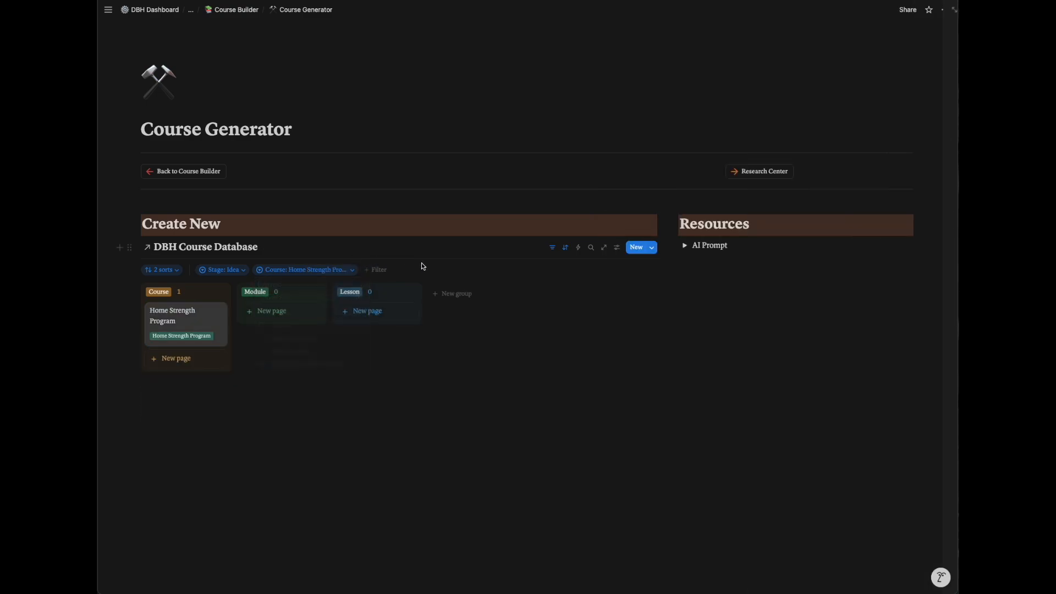
click(300, 270)
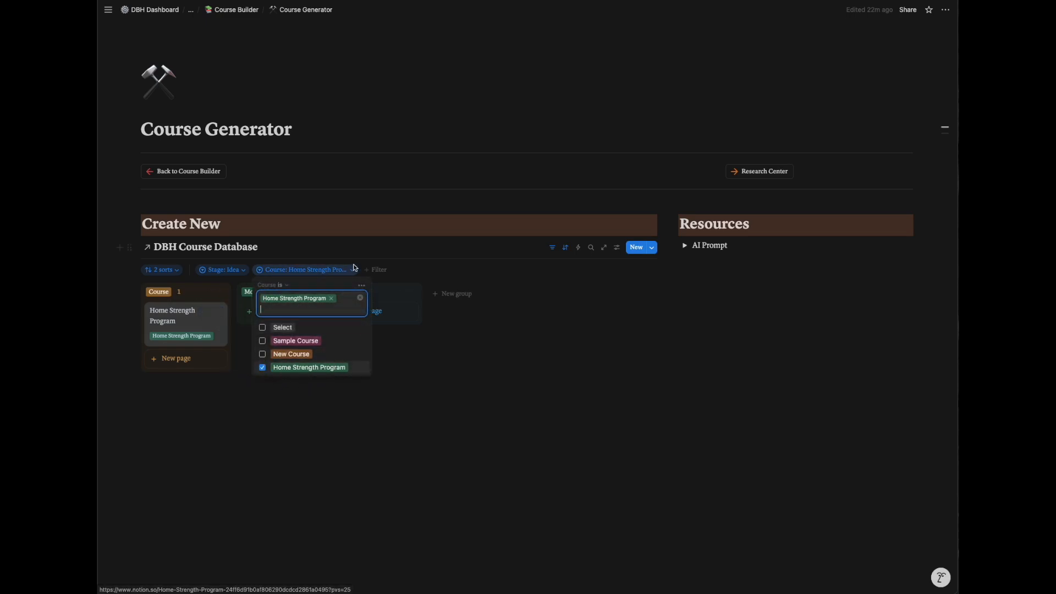
click(413, 364)
Step: Apply the New Course template to the Home Strength Program page and review the options of its Module, Type and Stage properties
click(176, 323)
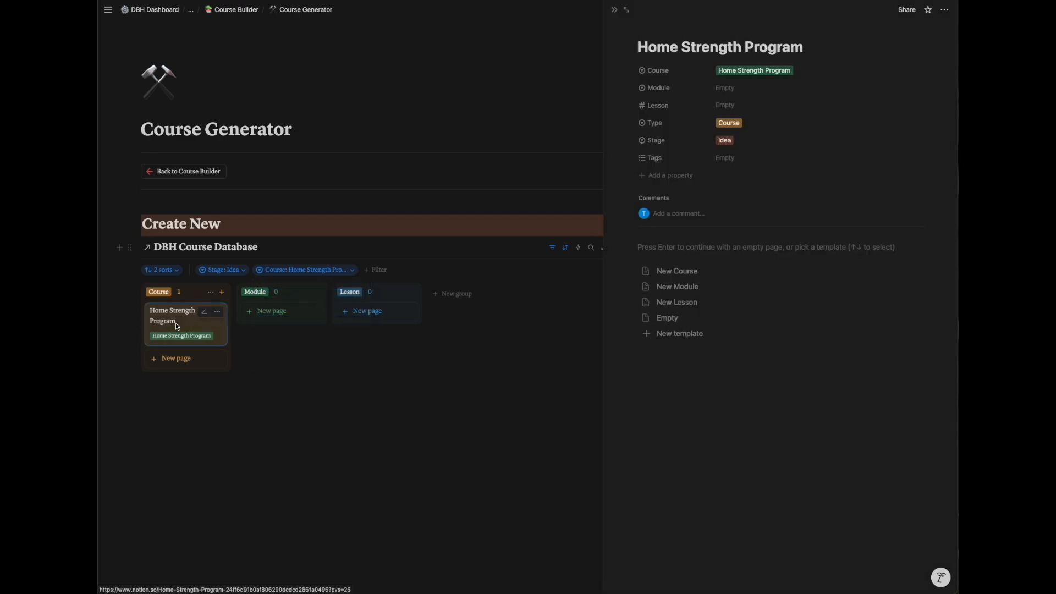
click(674, 274)
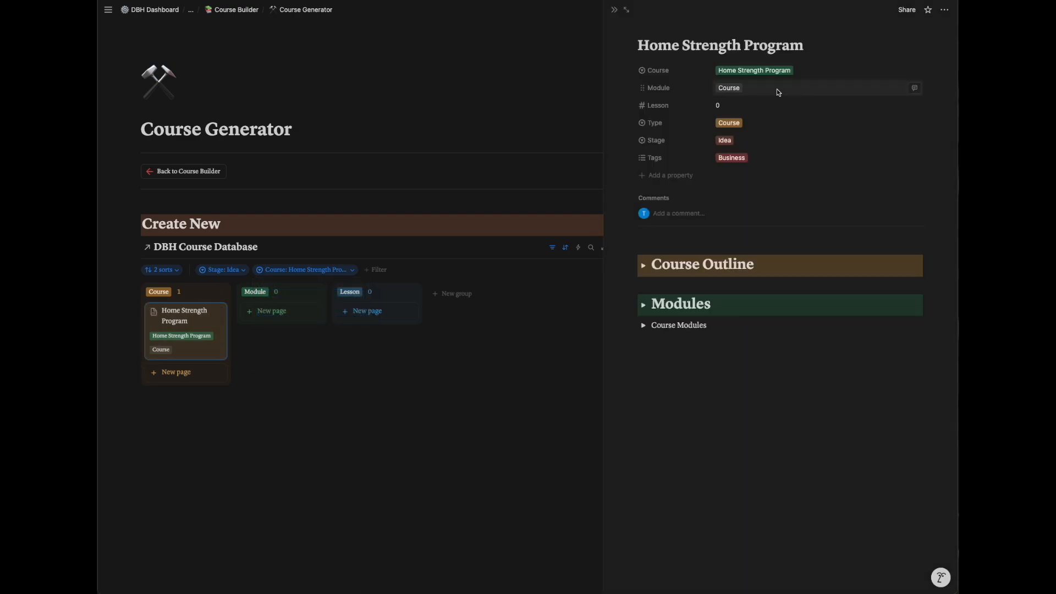
click(744, 90)
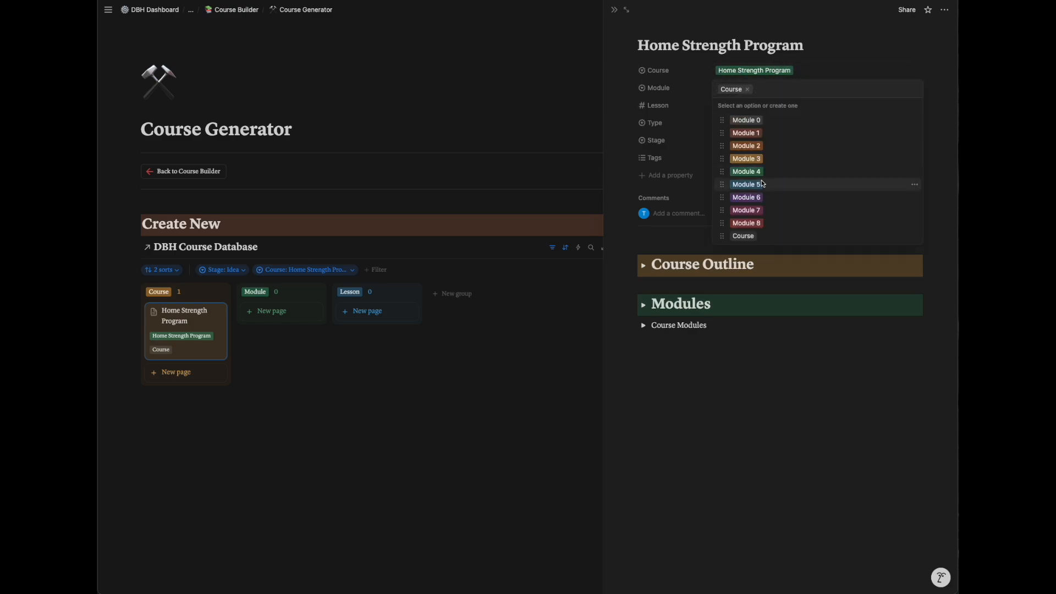
click(704, 89)
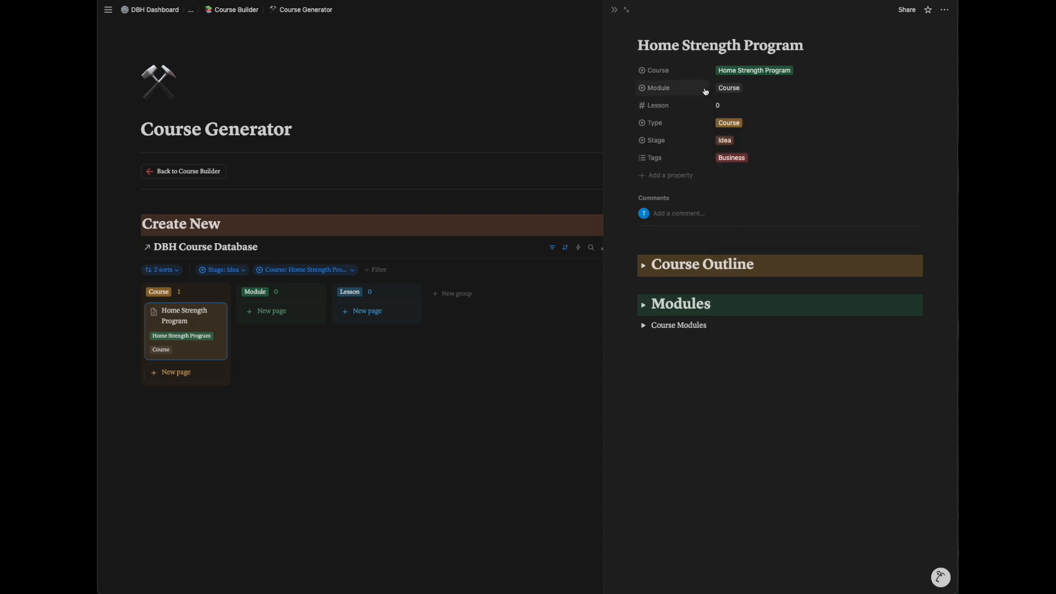
click(720, 118)
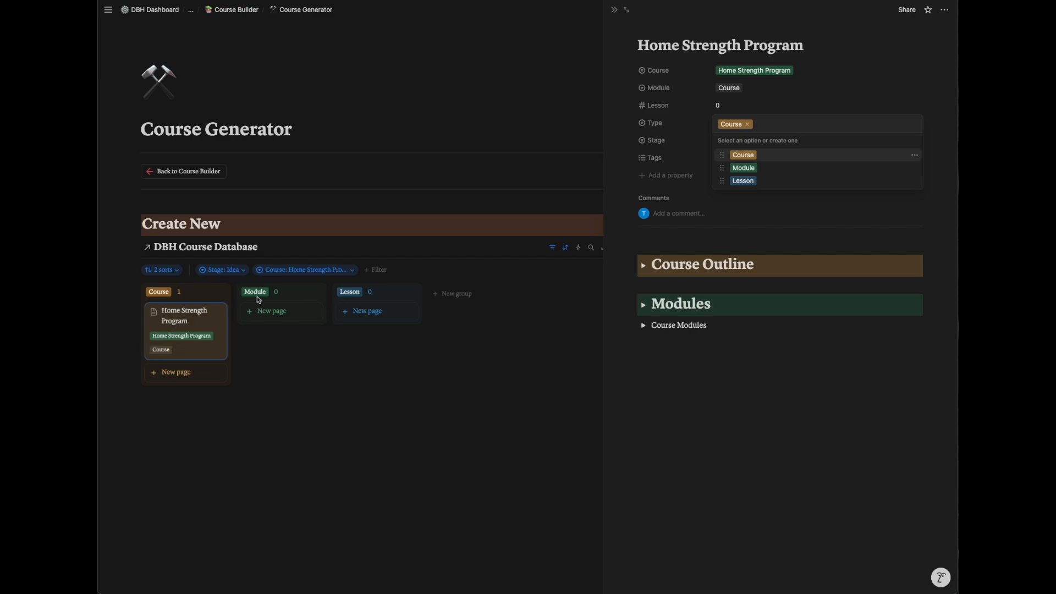
click(727, 141)
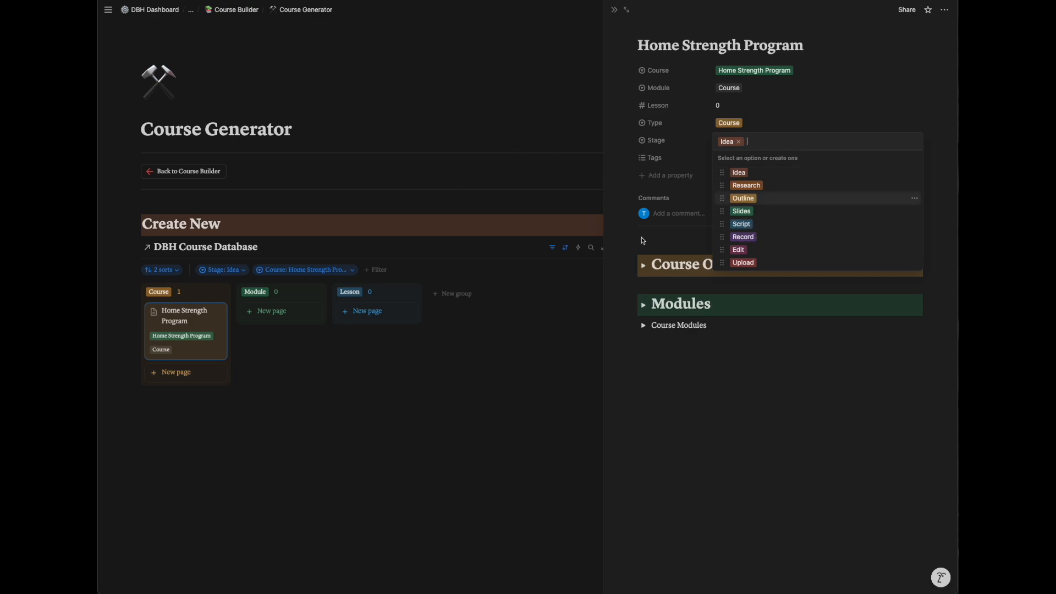
click(629, 197)
Step: Remove the Business tag from the Home Strength Program page and review the available tag options
click(741, 159)
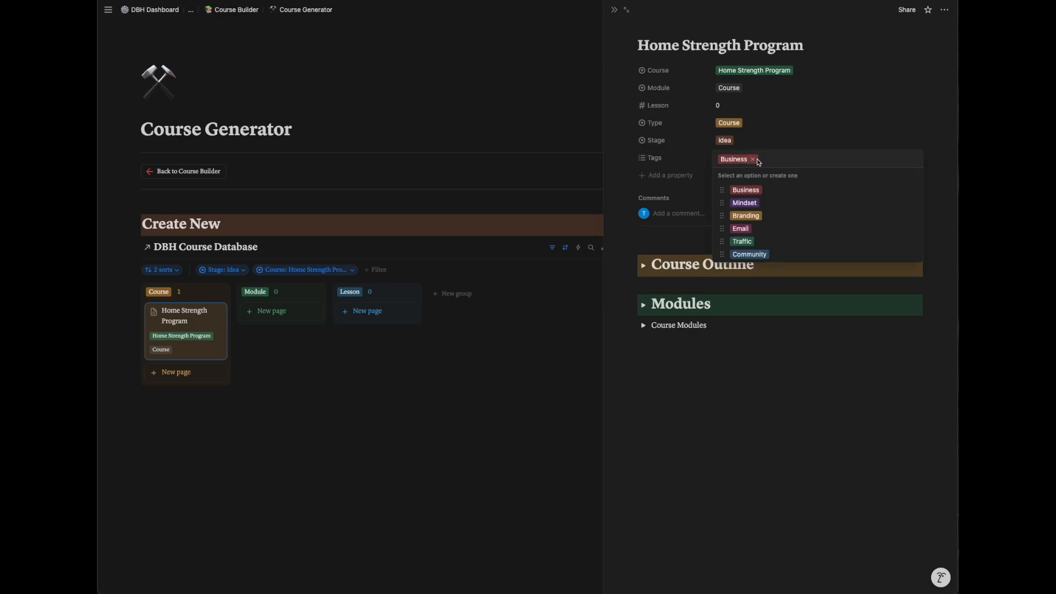
click(754, 159)
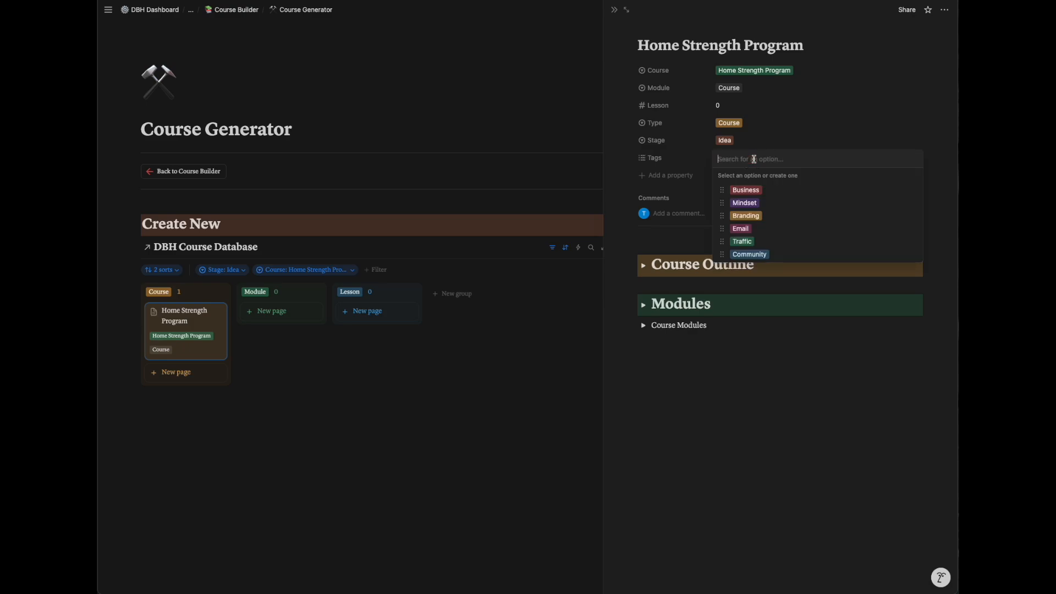
click(698, 158)
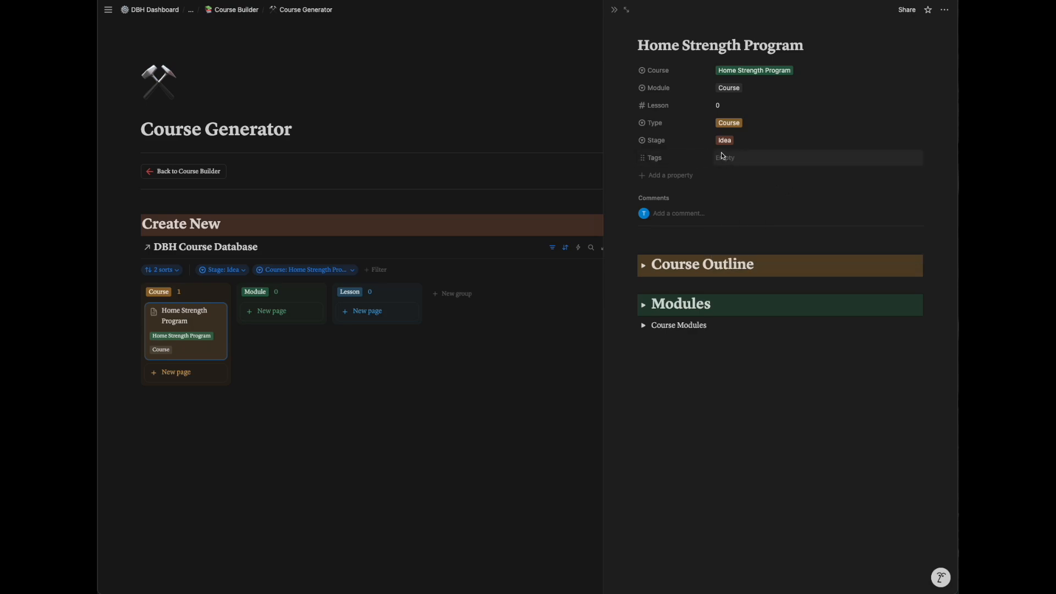
click(723, 156)
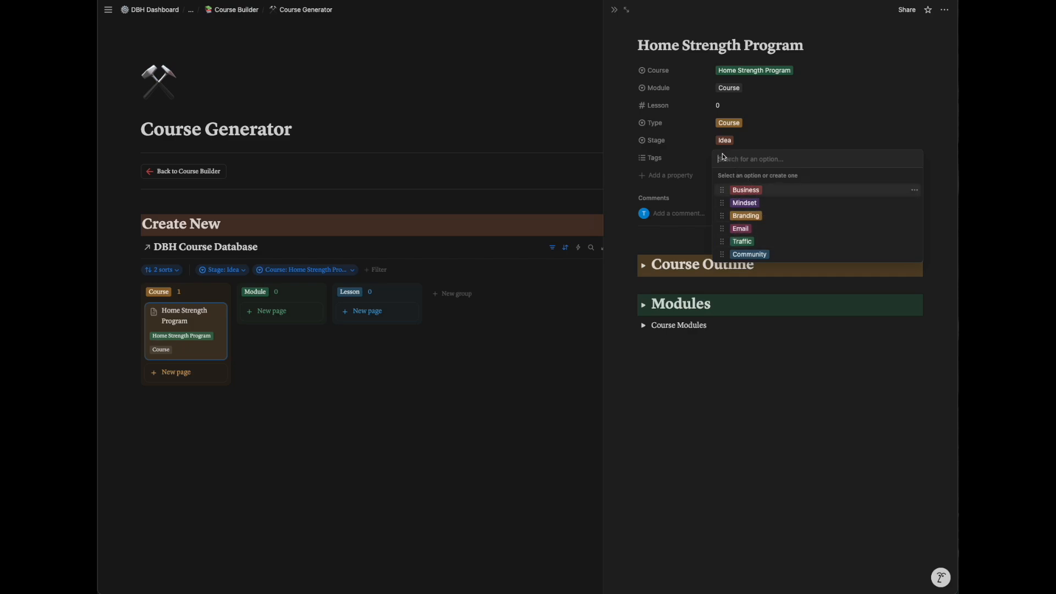
click(701, 157)
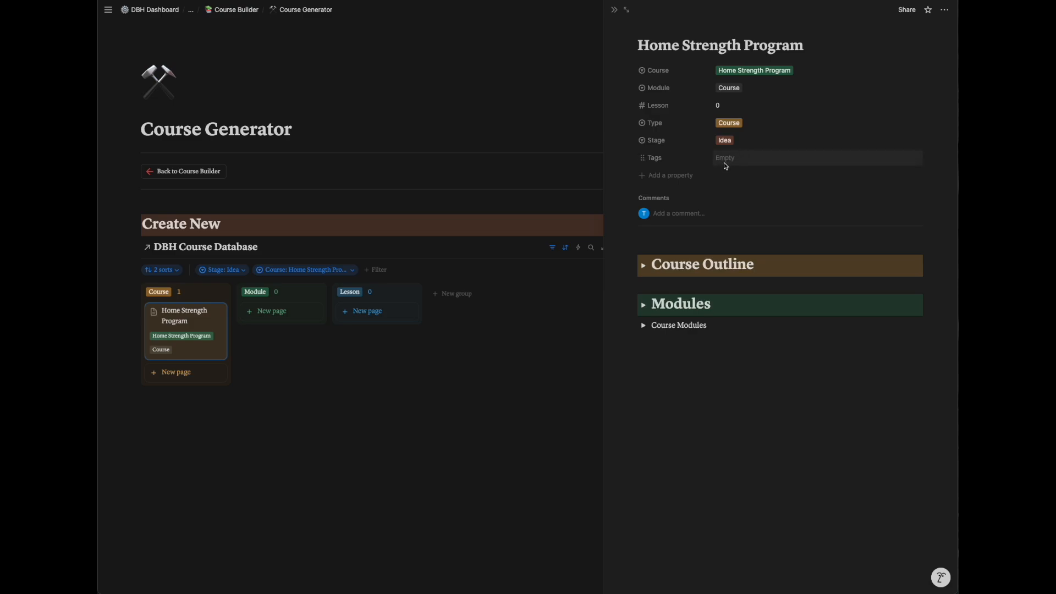
Step: Expand the Course Outline and insert a to-do "Module 0: Introduction" above Module 1
click(643, 265)
triple_click(724, 285)
click(713, 284)
key(super+Left)
key(Return)
key(Up)
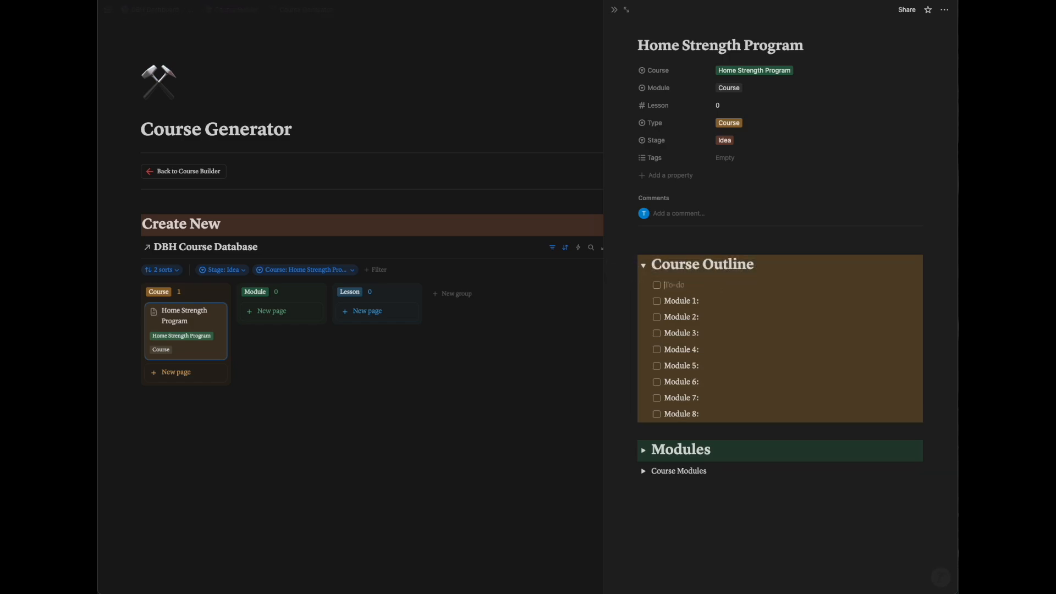
text(Module 0: Introduction)
Step: Title Module 1 "Upper Body" and Module 2 "Lower Body" in the Course Outline
click(739, 306)
text(Upper Bo)
text(Lower)
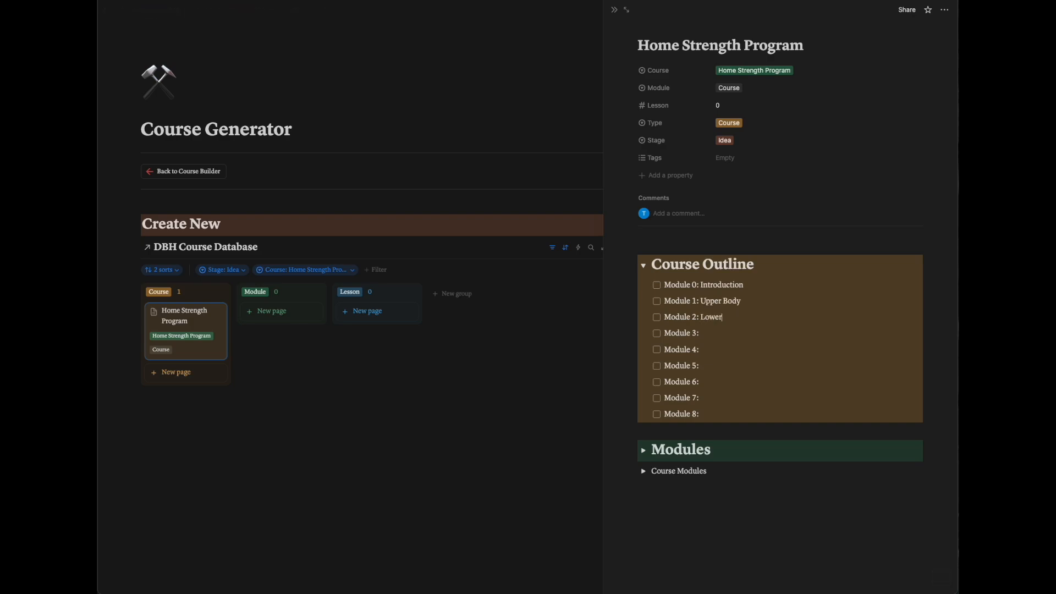
text( Body)
Step: Delete the unused Module 3 to Module 8 to-dos and the leftover empty line from the Course Outline
drag(712, 419, 662, 334)
key(BackSpace)
key(BackSpace)
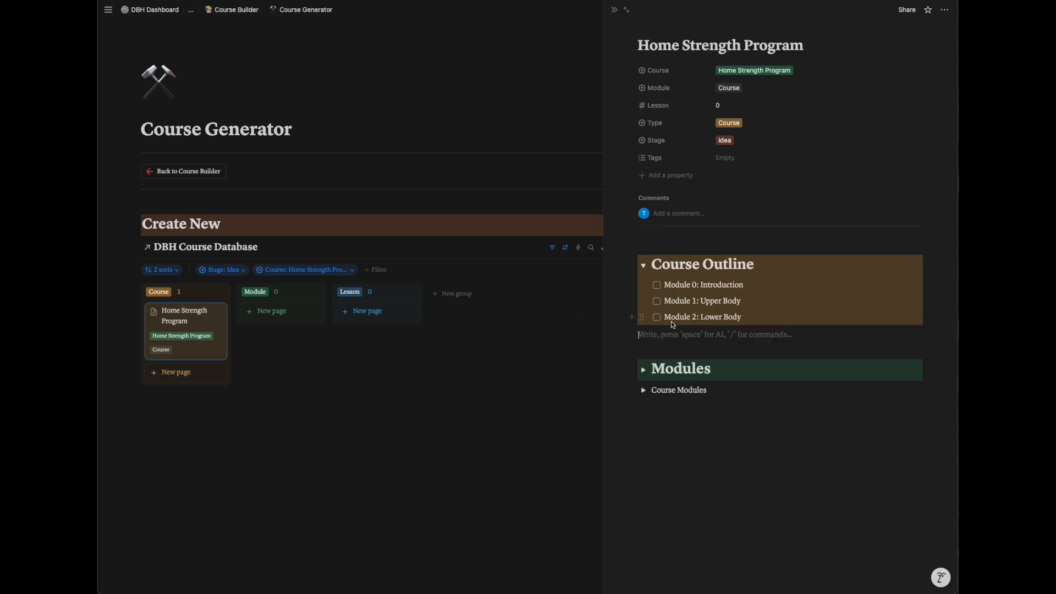
key(BackSpace)
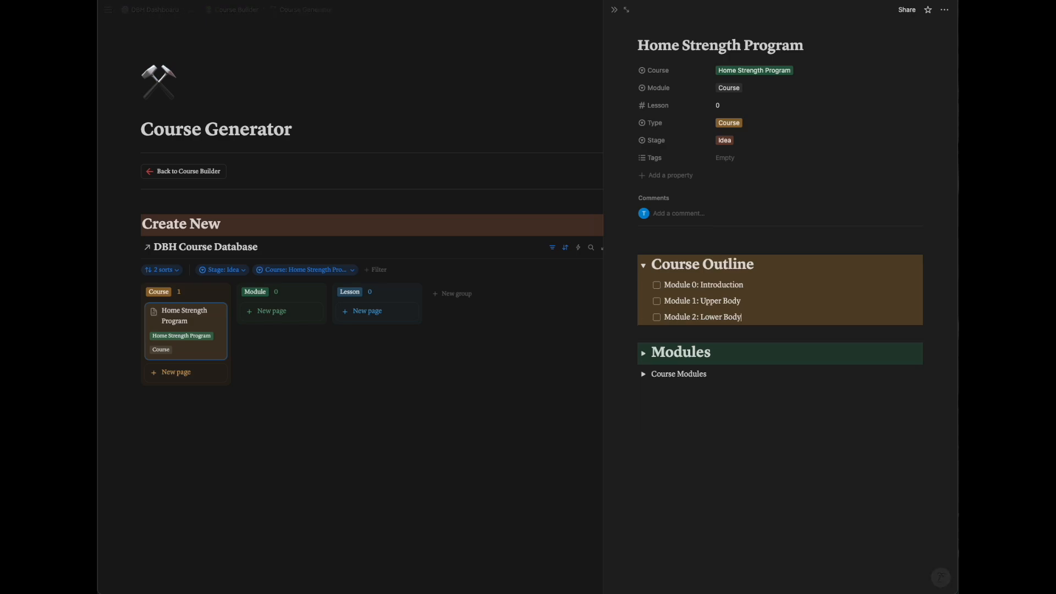
Step: Expand Course Modules and switch its table's Course filter from Select to Home Strength Program
click(643, 374)
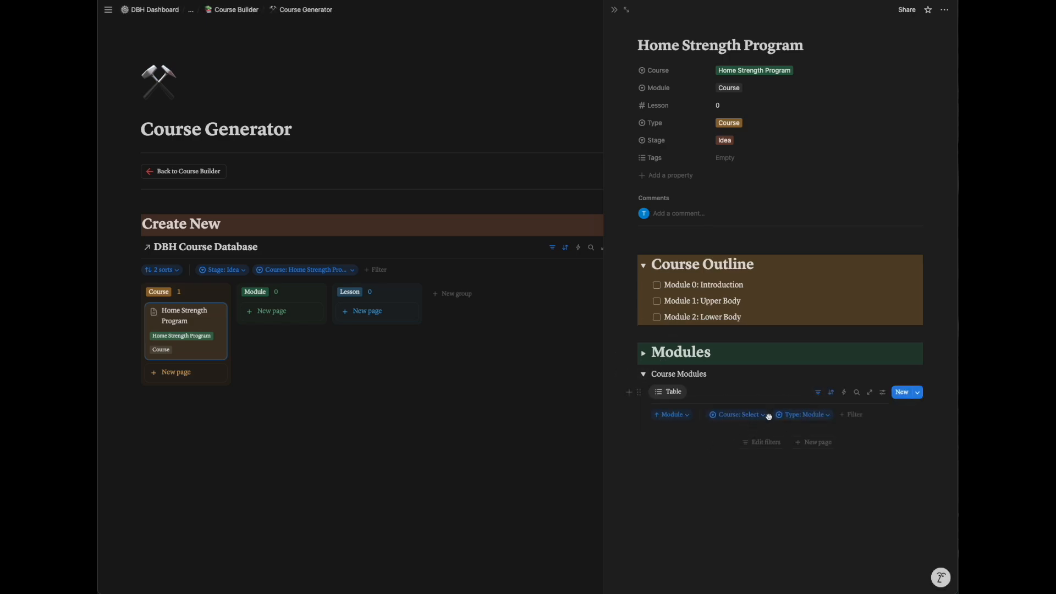
click(764, 416)
click(716, 462)
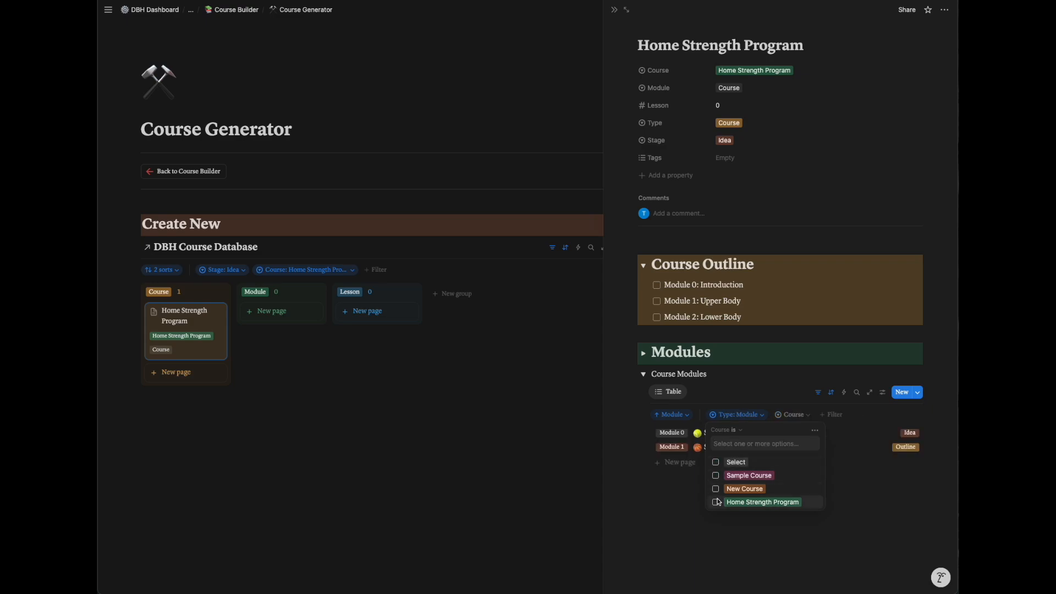
click(716, 503)
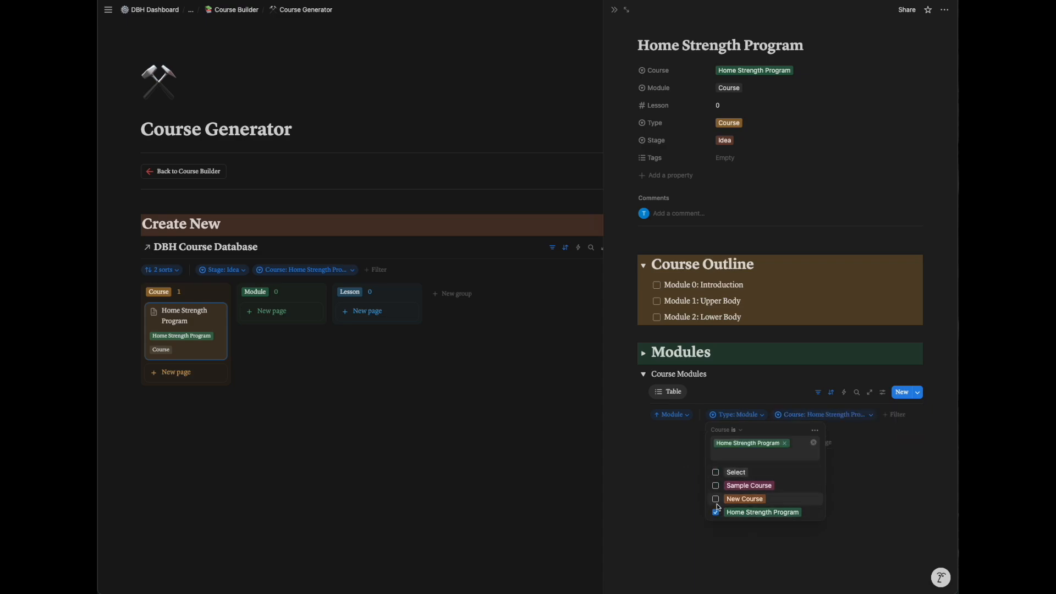
click(678, 473)
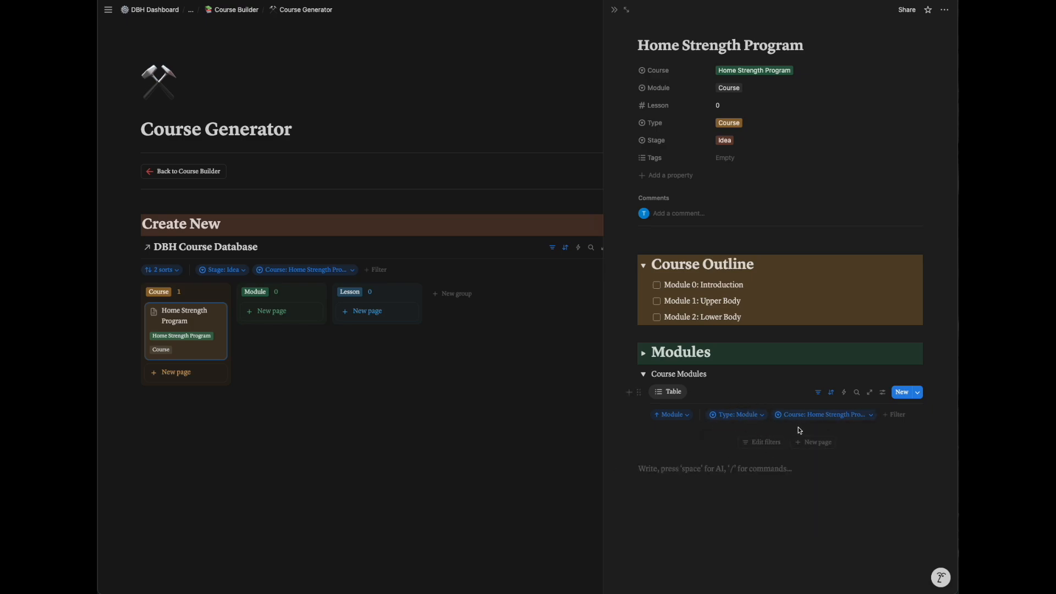
Step: Add a page named "Introduction" to the Course Modules table and apply the New Module template to it
click(809, 446)
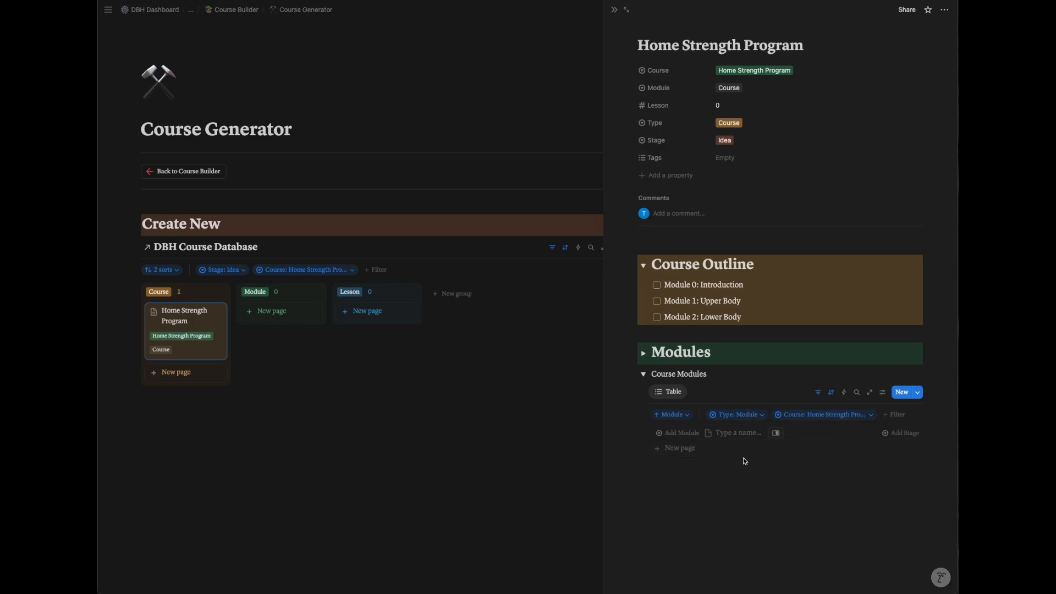
text(Introduction)
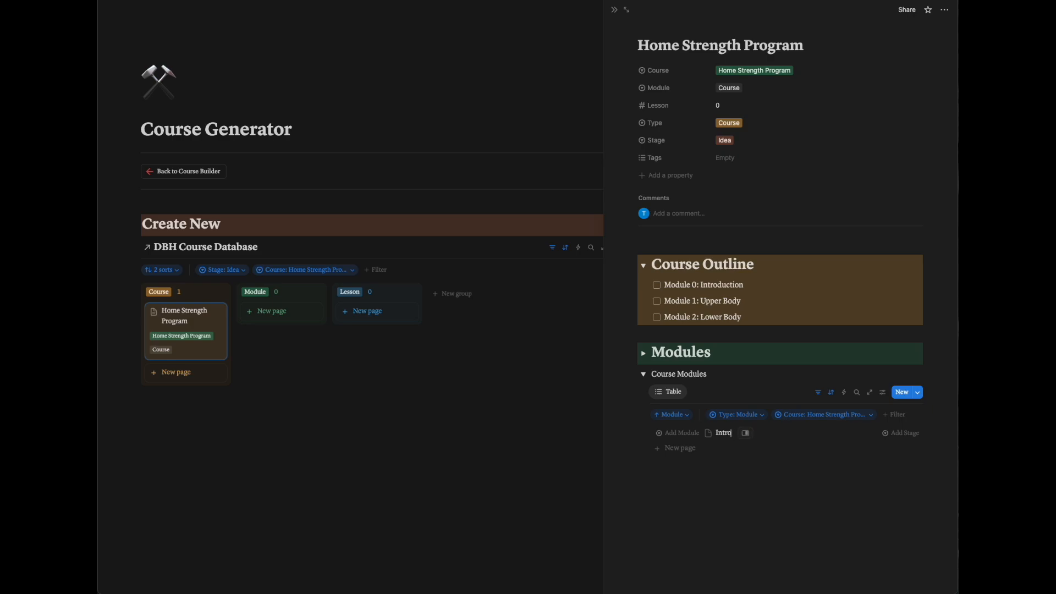
key(Return)
click(696, 433)
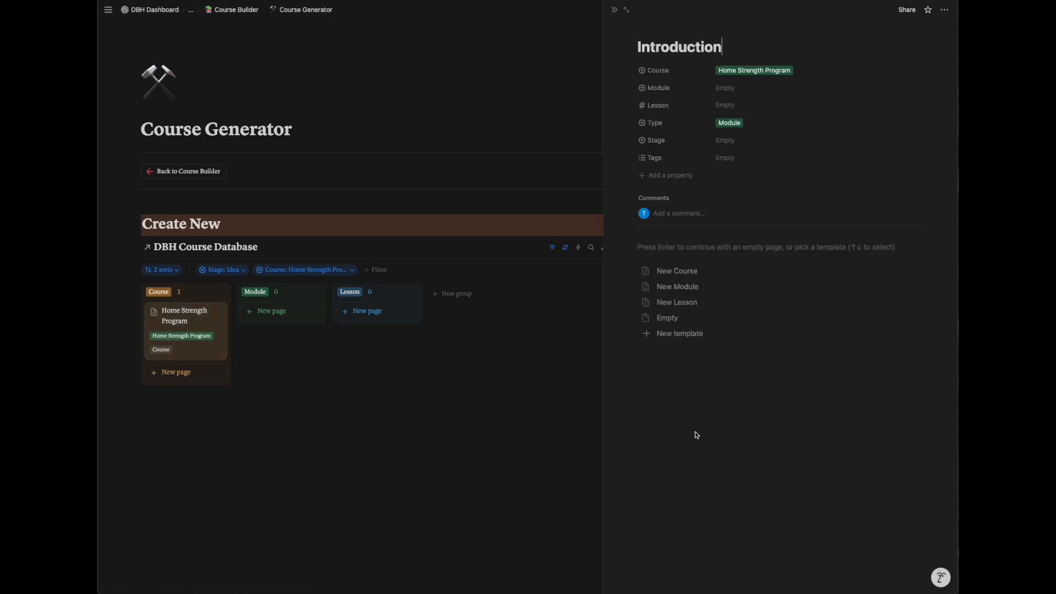
click(691, 294)
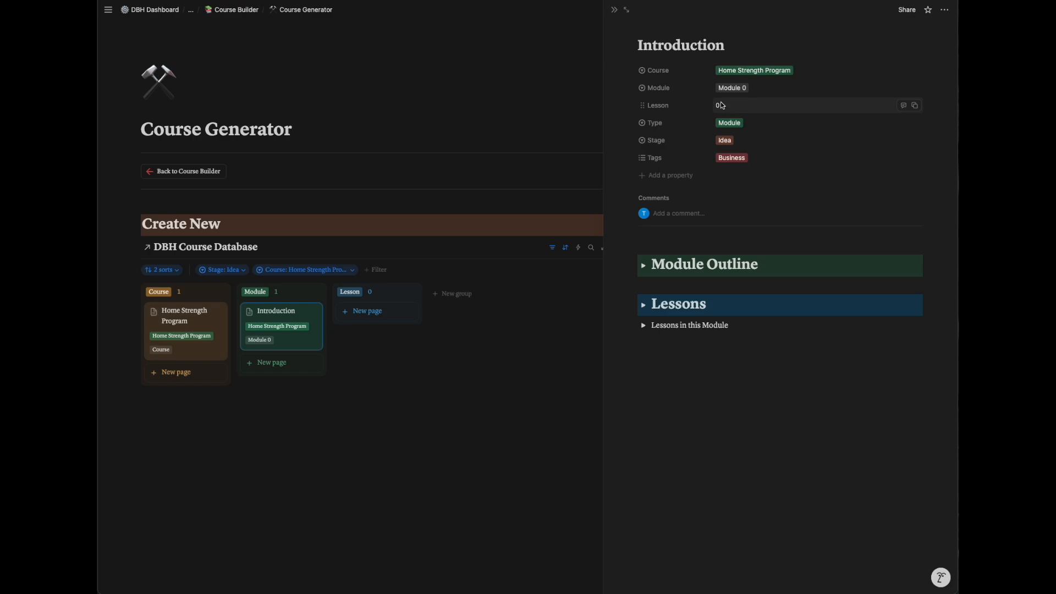
Step: Remove the Business tag from the Introduction module page
click(769, 162)
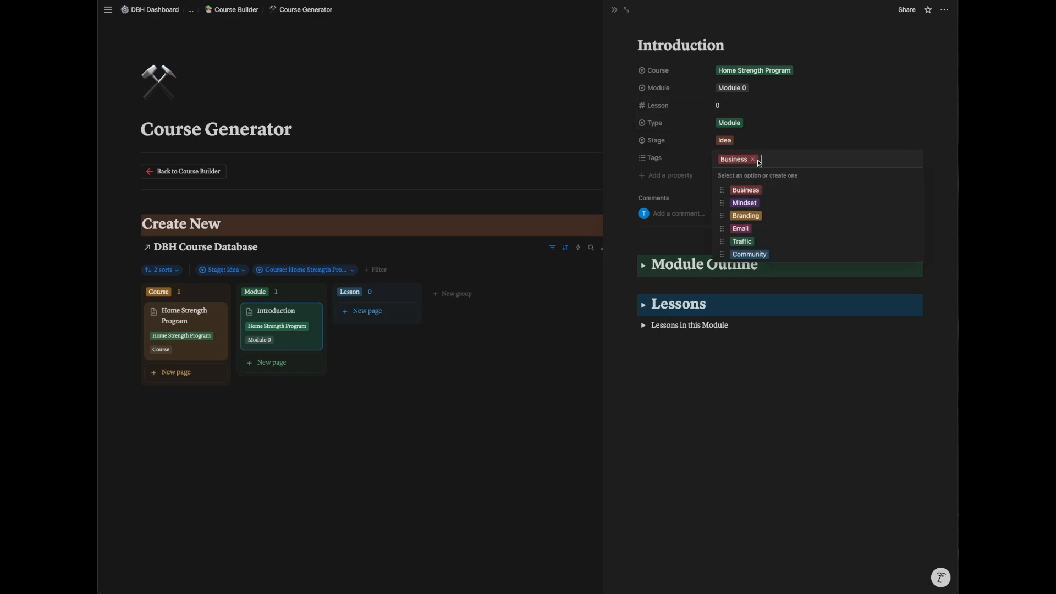
click(754, 159)
click(678, 150)
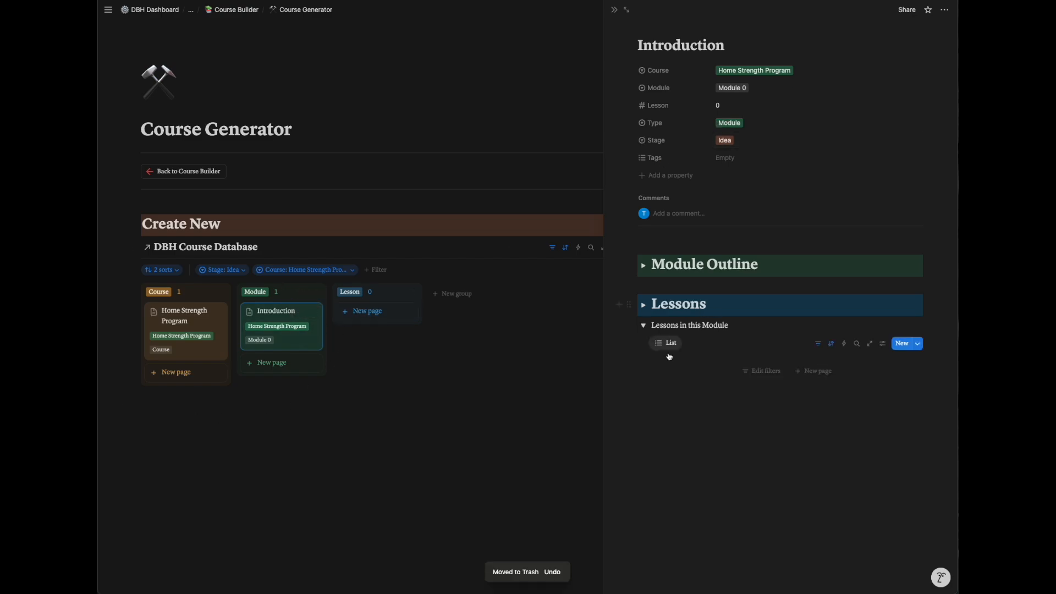
Step: Switch the Course filter of the Introduction page's Lessons in this Module list from Select to Home Strength Program
click(820, 345)
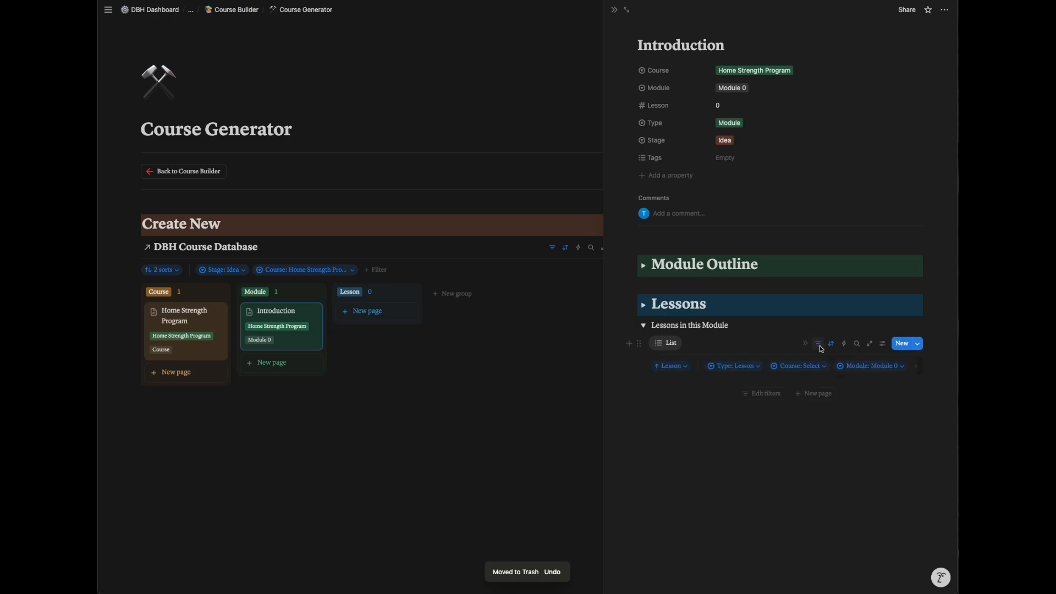
click(801, 367)
click(777, 454)
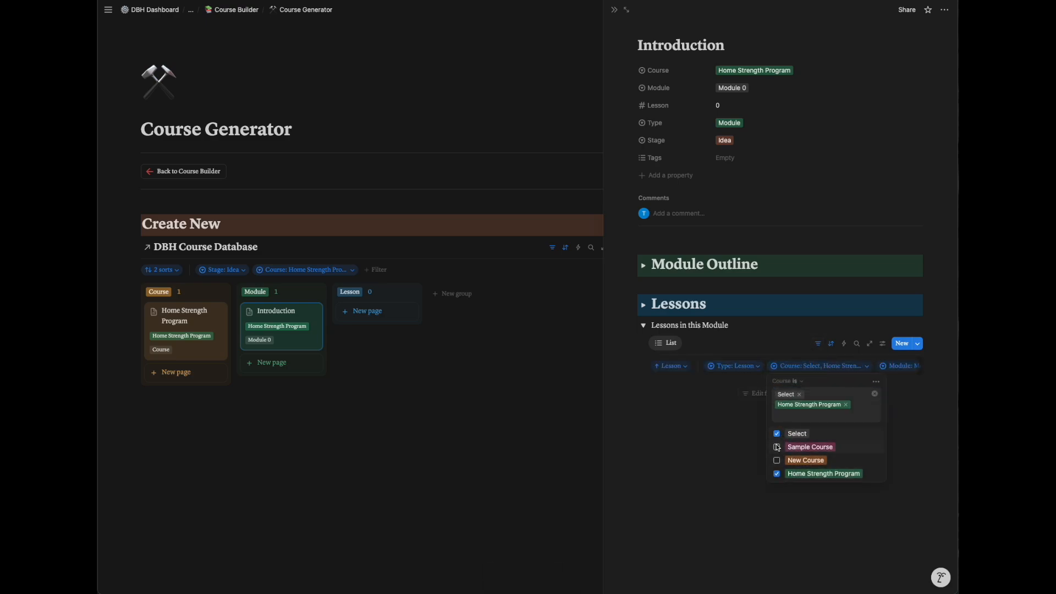
click(777, 434)
click(898, 366)
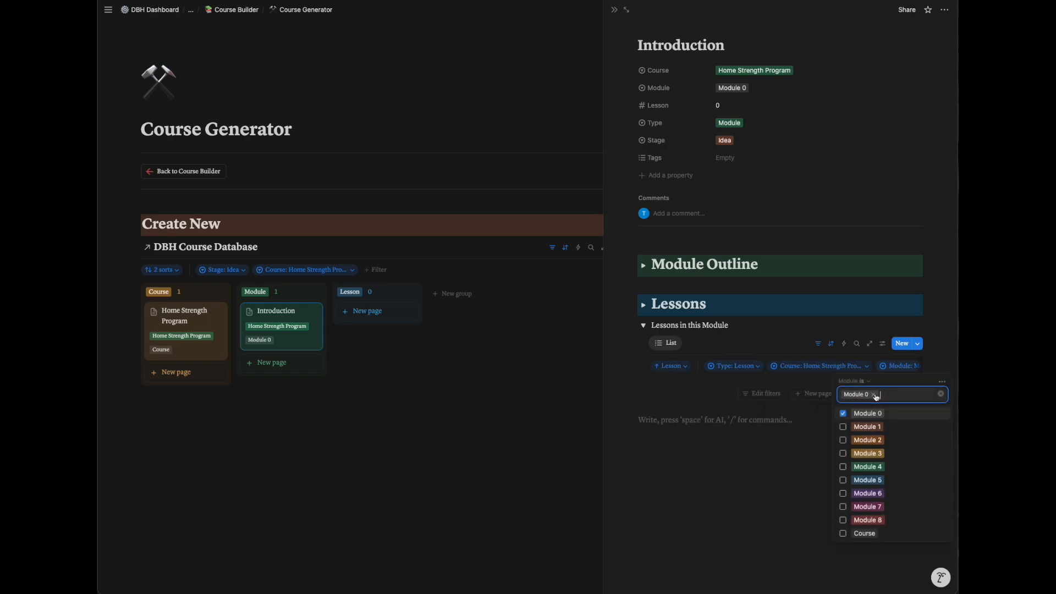
click(805, 438)
Step: Add a lesson page named "Welcome" to the Introduction module's lessons list and apply the New Lesson template to it
click(807, 394)
text(Welcome)
key(Return)
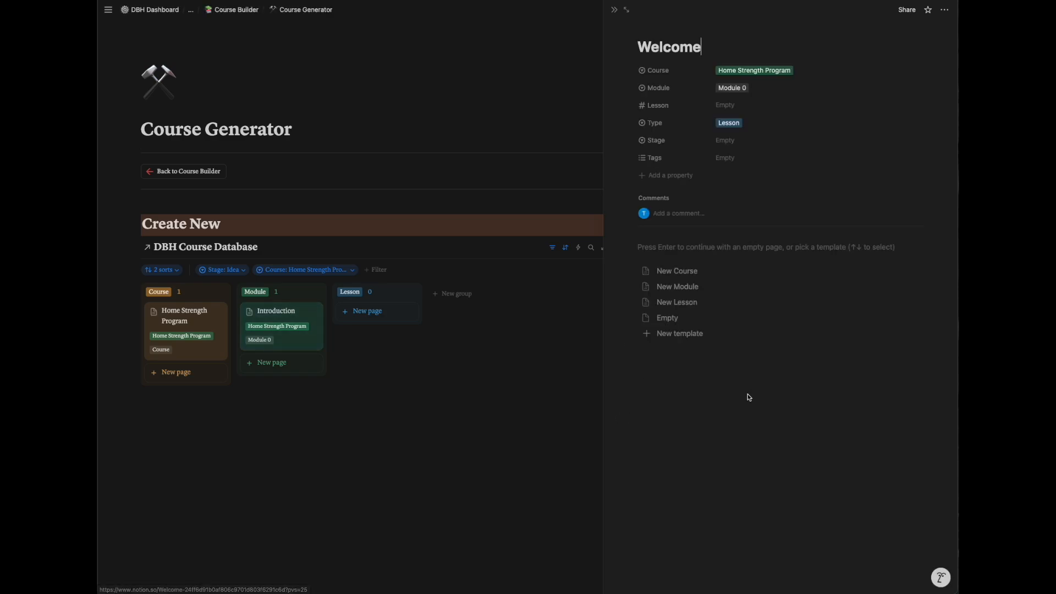
click(695, 303)
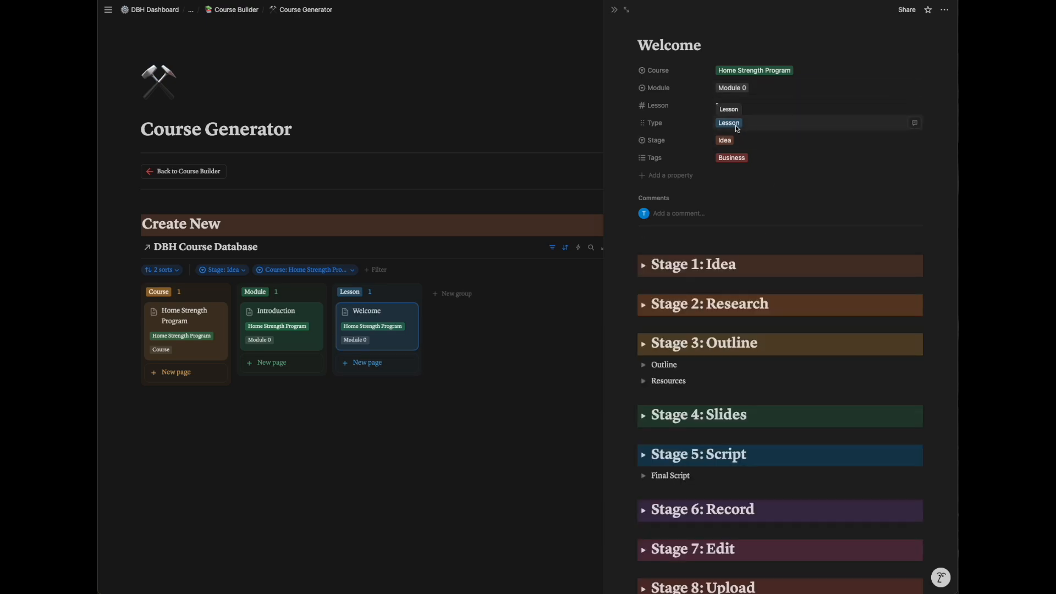
Step: Remove the Business tag from the Welcome lesson page
click(756, 159)
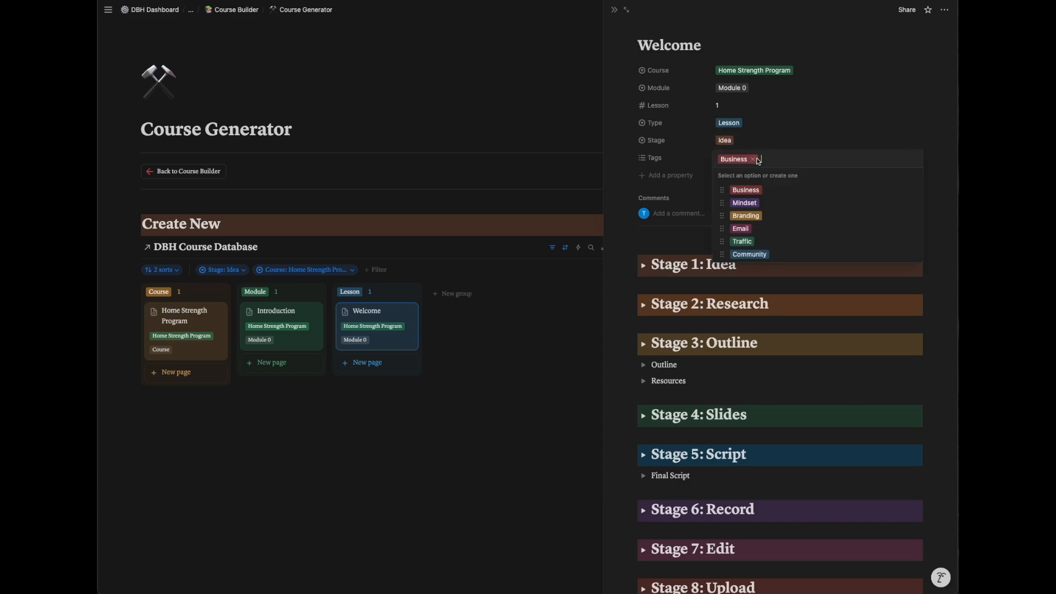
click(755, 159)
click(691, 211)
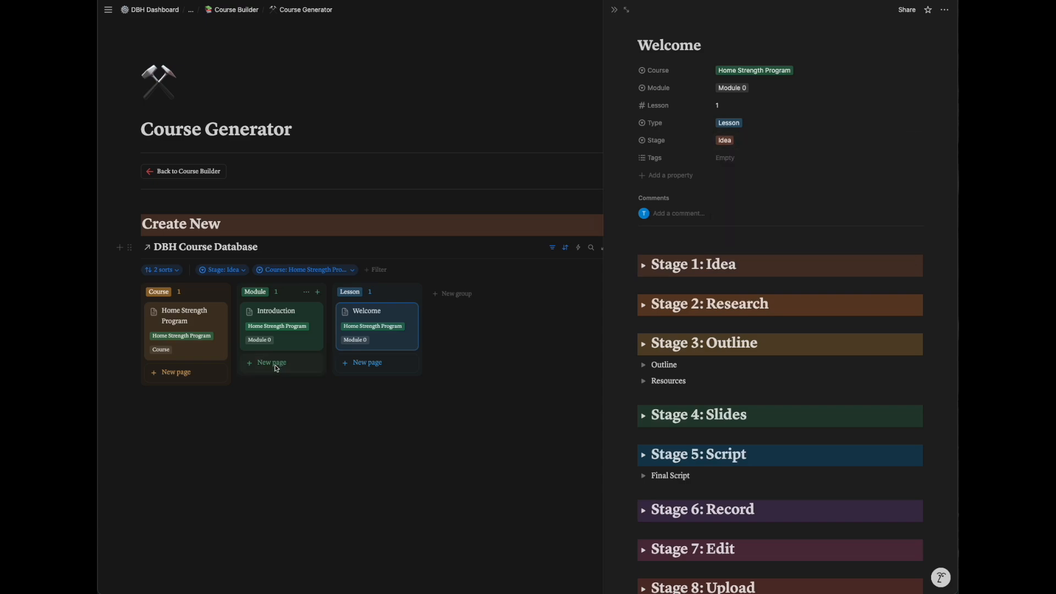
Step: Add "Upper Body" and "Lower Body" cards to the Module group of the DBH Course Database board
click(271, 363)
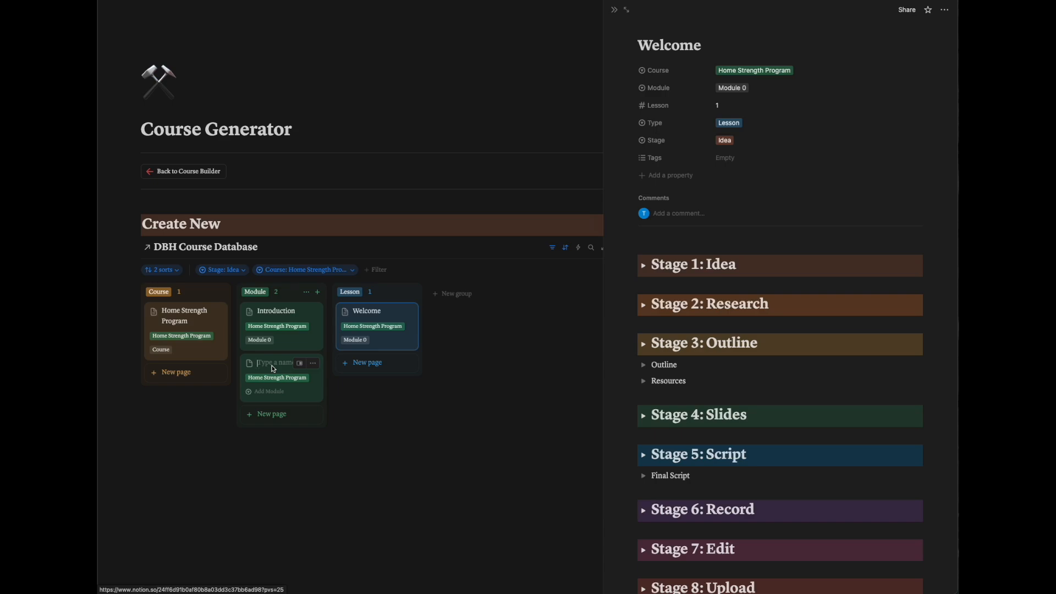
text(Upper Body)
key(Return)
text(Lower Body)
key(Return)
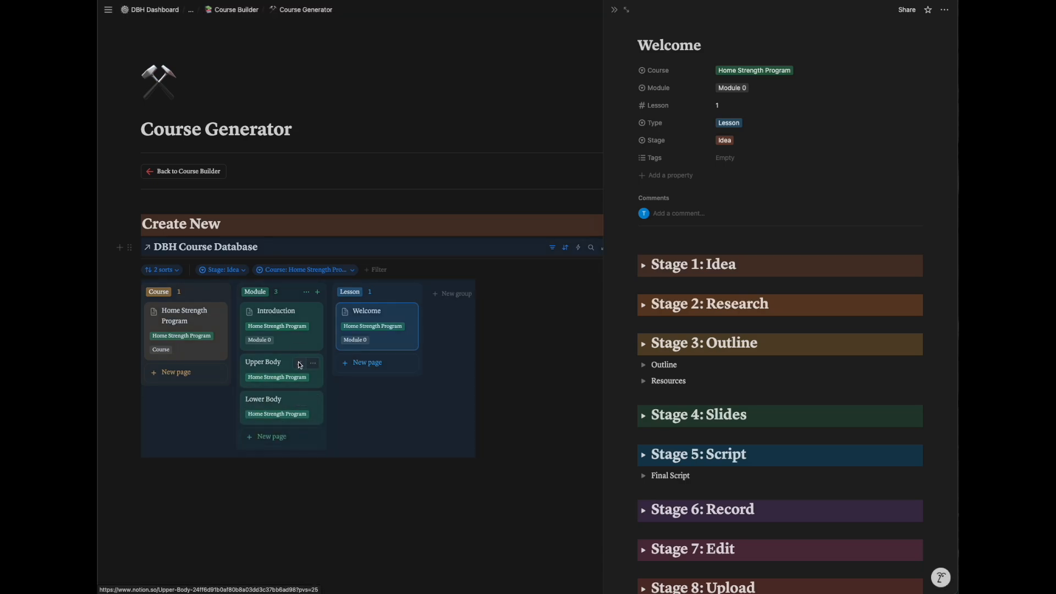
Step: Apply the New Module template to the Upper Body page and set its properties to Module 1 with no Business tag
click(300, 363)
click(674, 287)
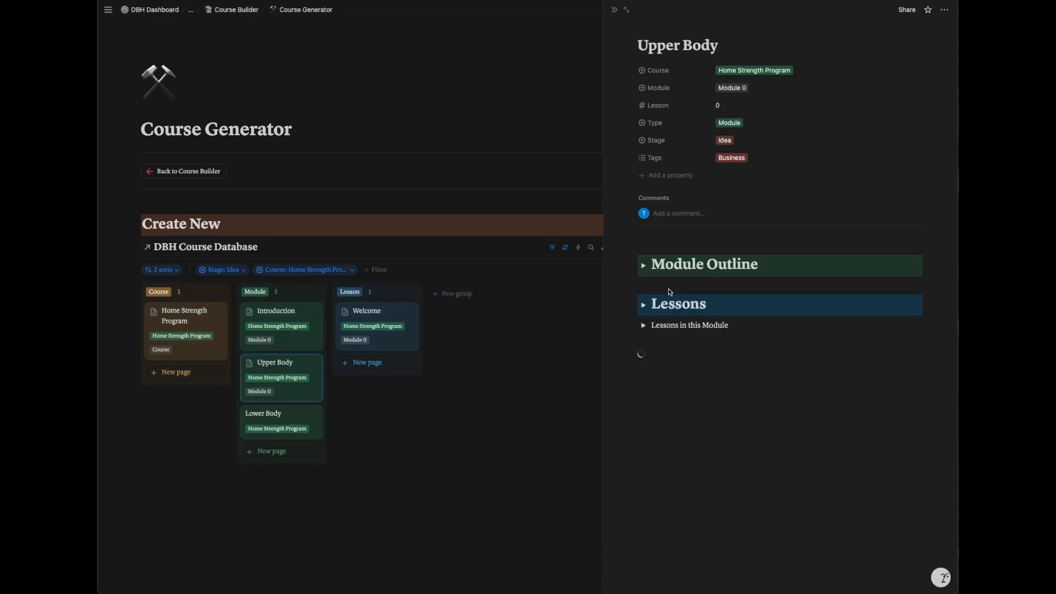
click(735, 88)
click(761, 137)
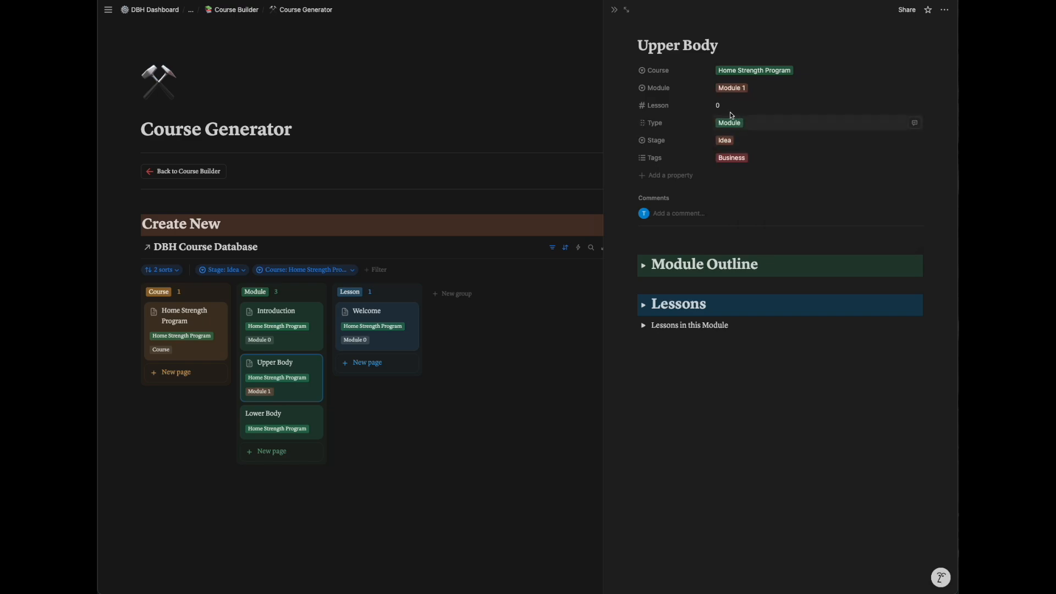
click(751, 158)
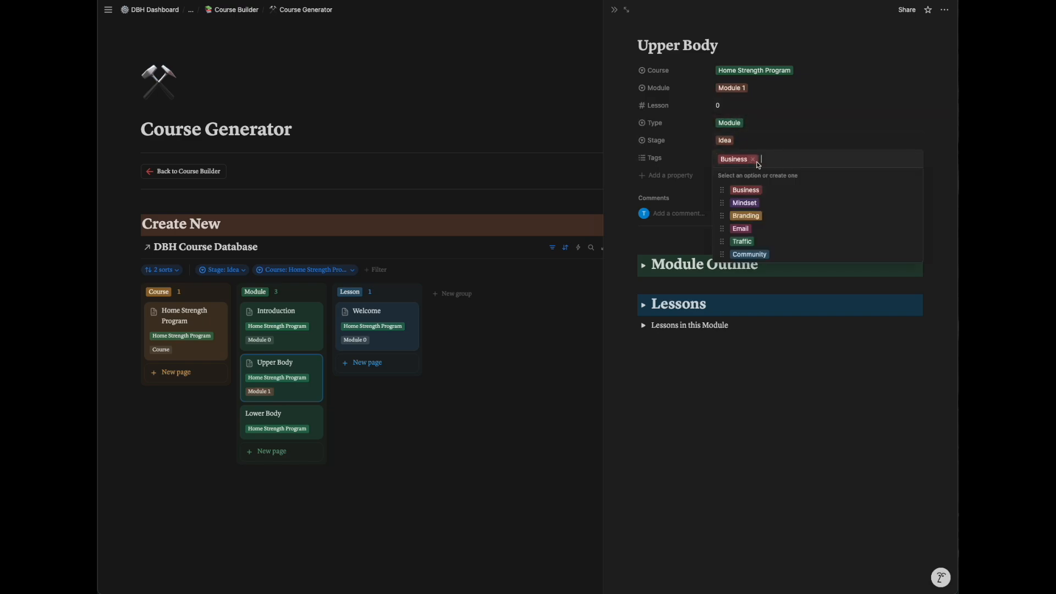
click(694, 148)
Step: Title Lesson 1 "Pushups" and Lesson 2 "Pull ups" in Upper Body's Module Outline, and delete the unused Lesson 3 to Lesson 5 to-dos
click(645, 266)
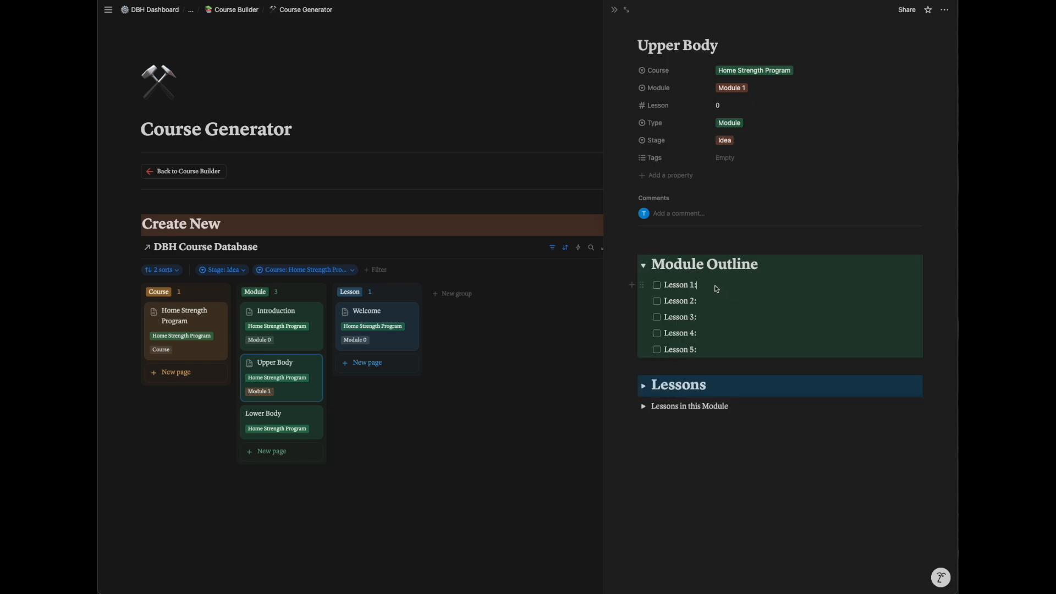
text(Pushups)
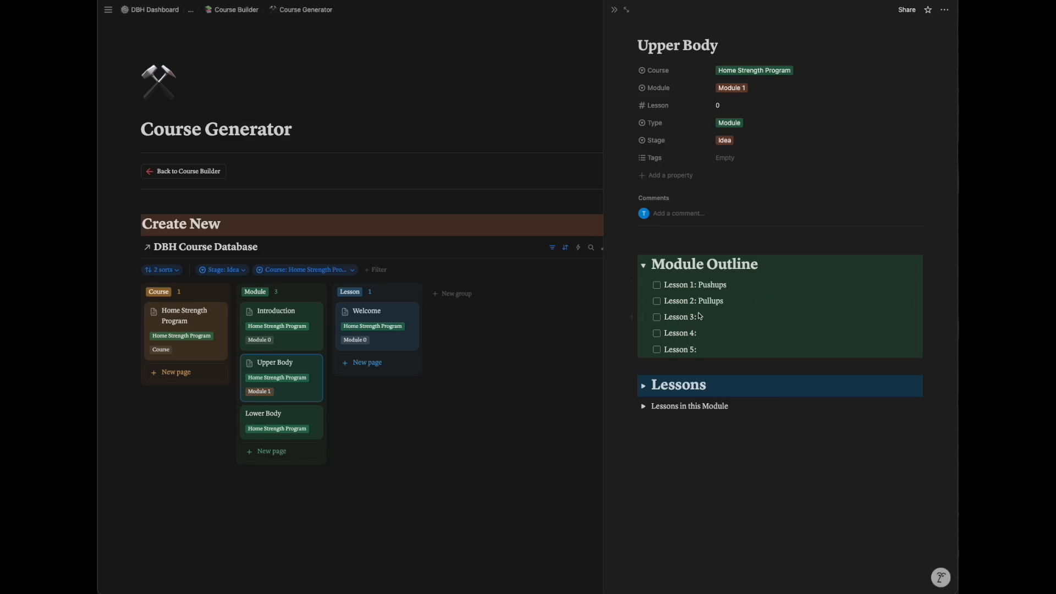
drag(708, 352, 665, 323)
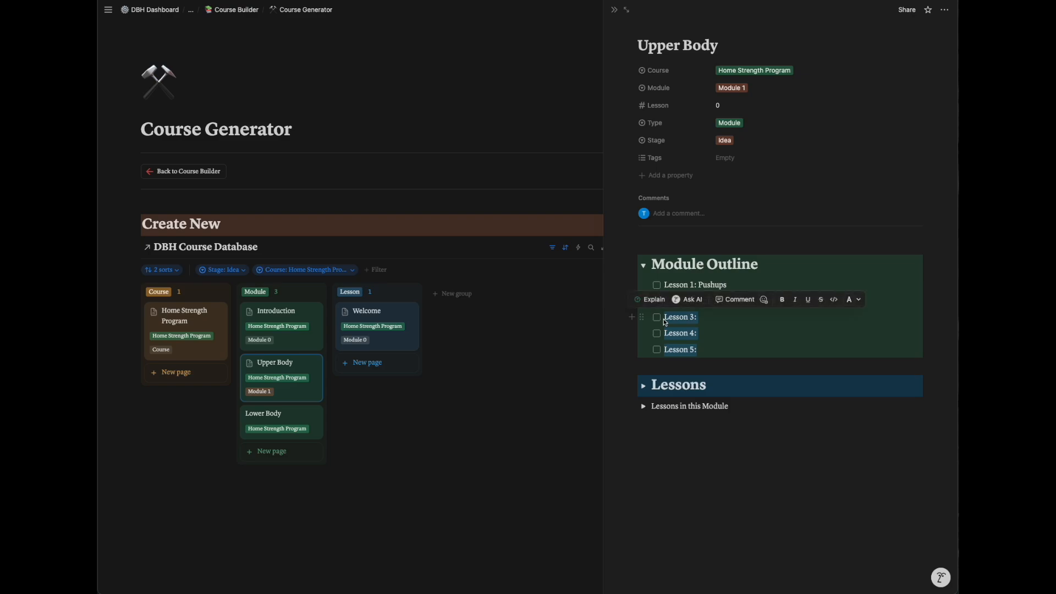
key(BackSpace)
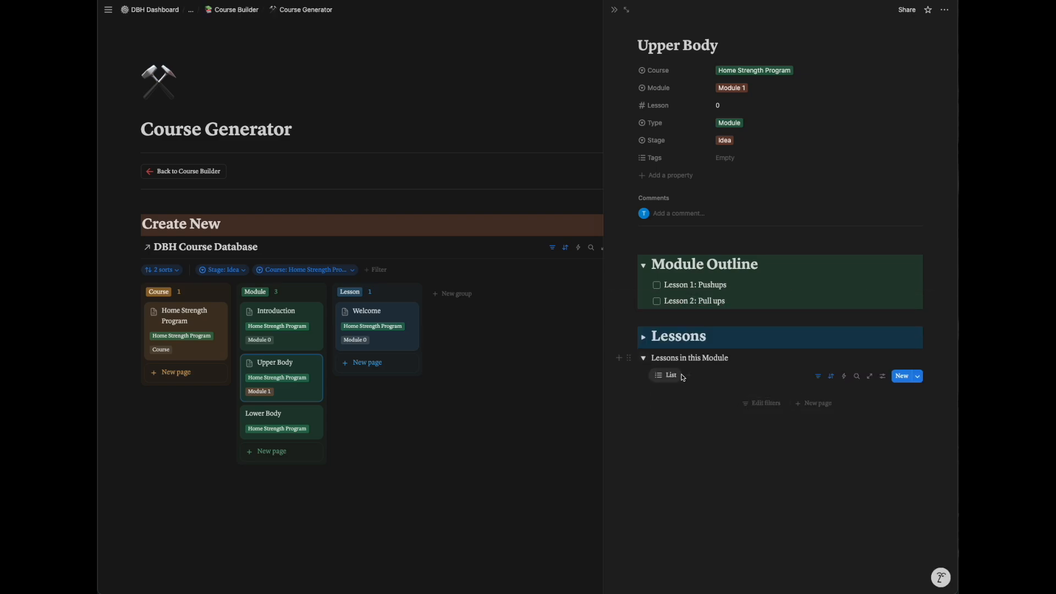
Step: Filter the Upper Body page's Lessons in this Module list to Module 1 and the Home Strength Program course
click(773, 404)
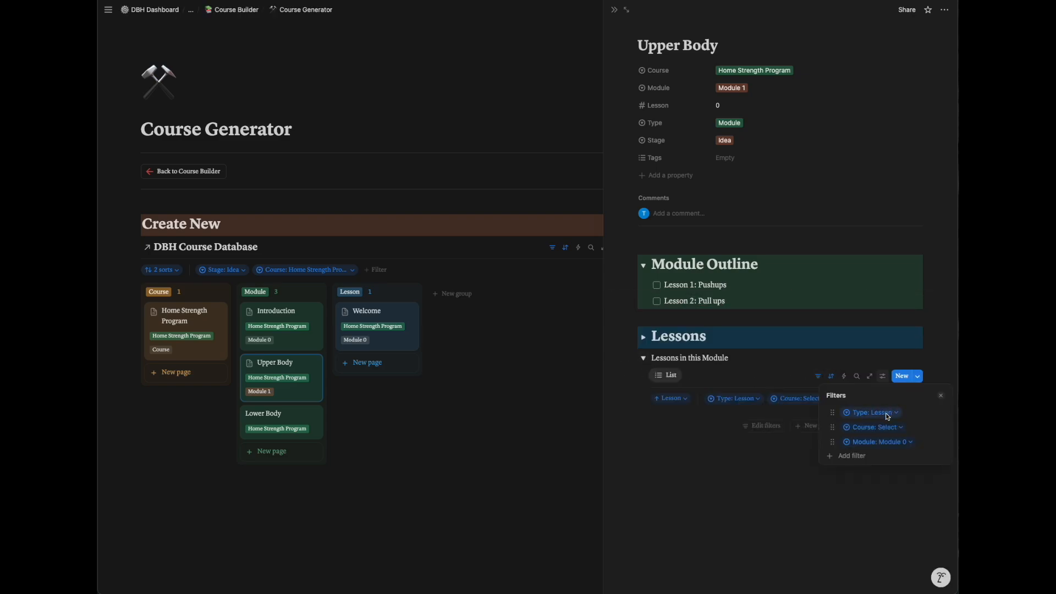
click(899, 442)
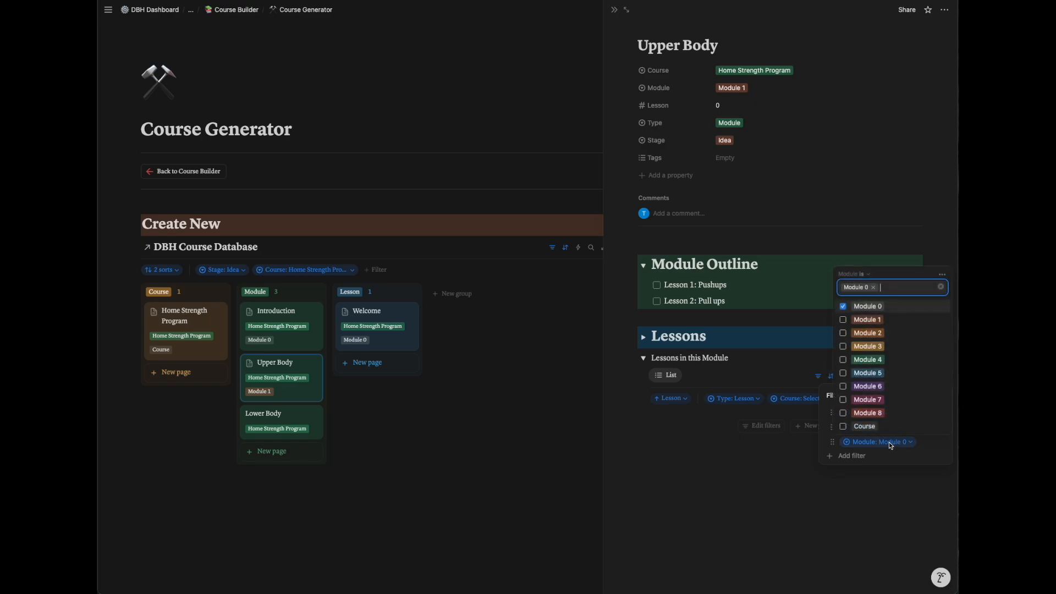
click(882, 321)
click(844, 307)
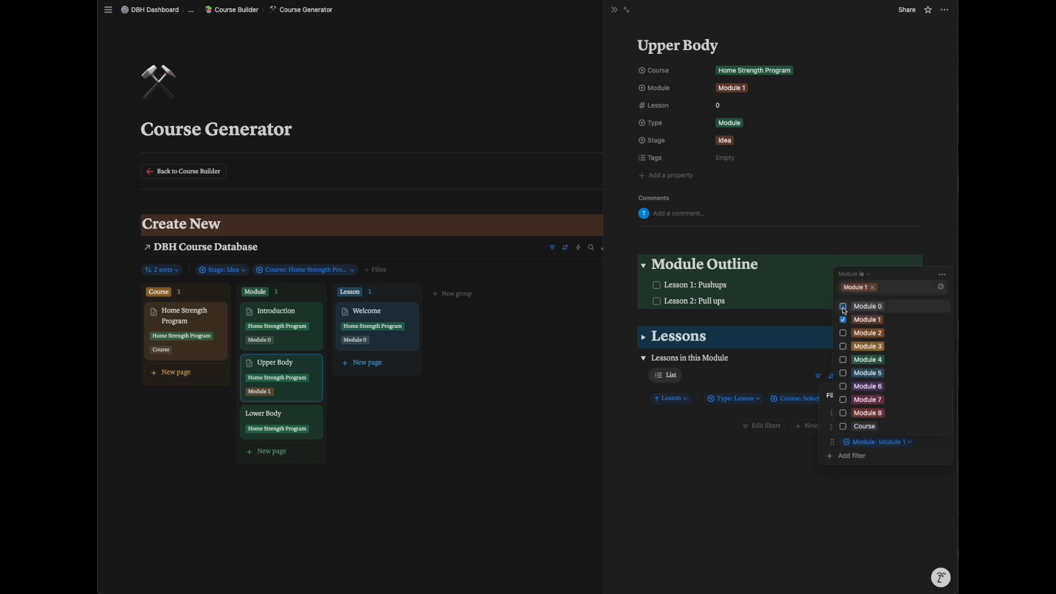
click(799, 412)
click(801, 398)
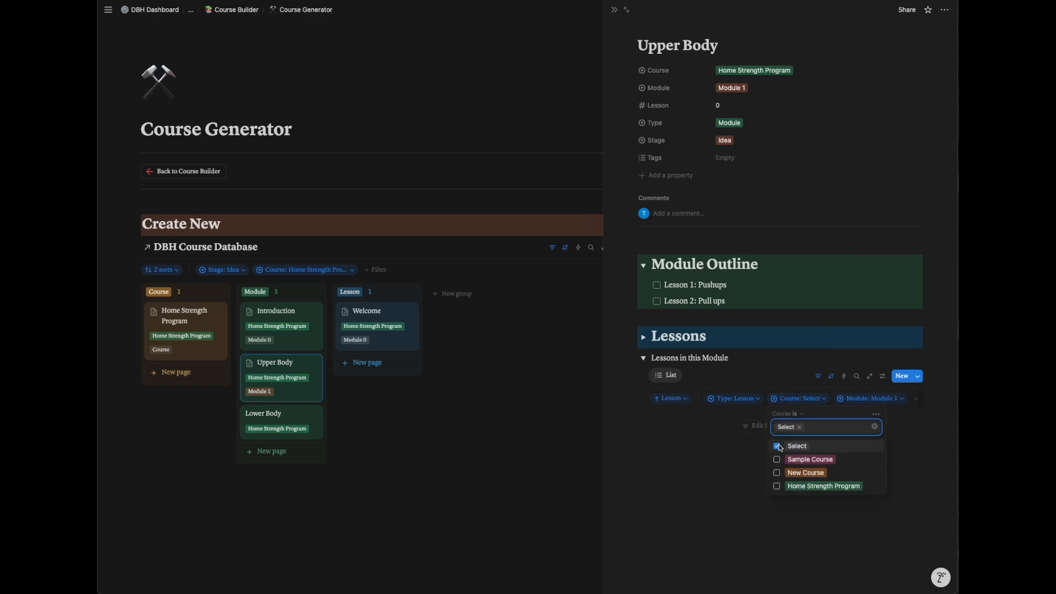
click(792, 450)
click(780, 488)
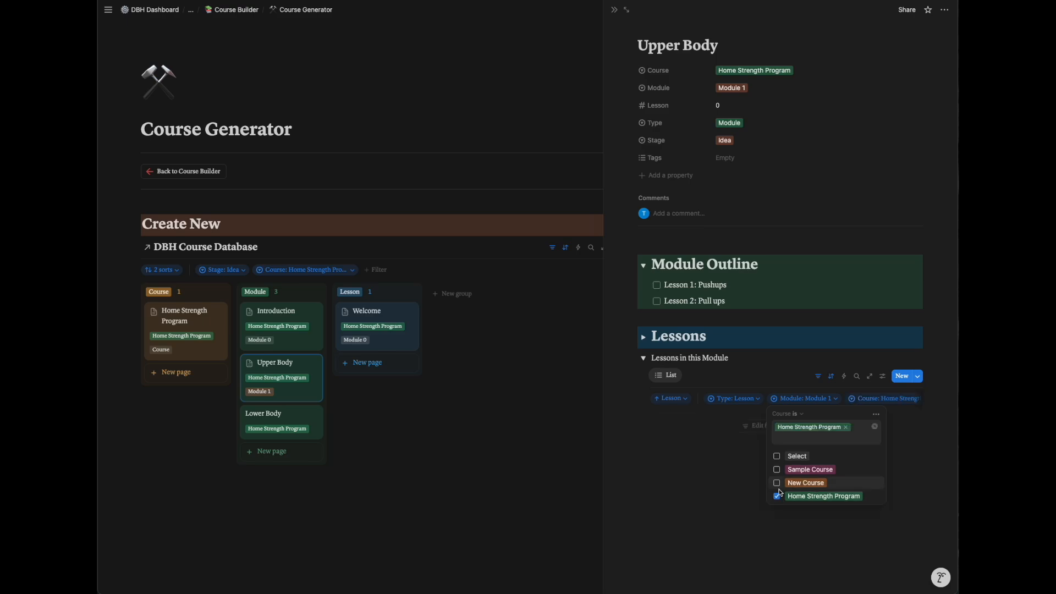
click(728, 474)
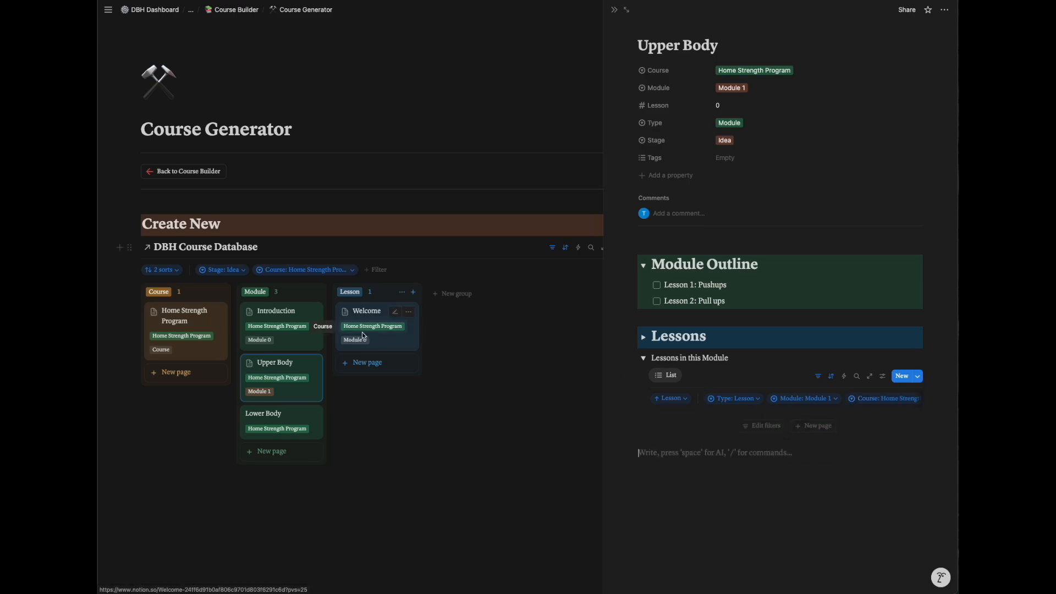
Step: Add a "Pushups" card to the board's Lesson group and apply the New Lesson template to its page
click(359, 364)
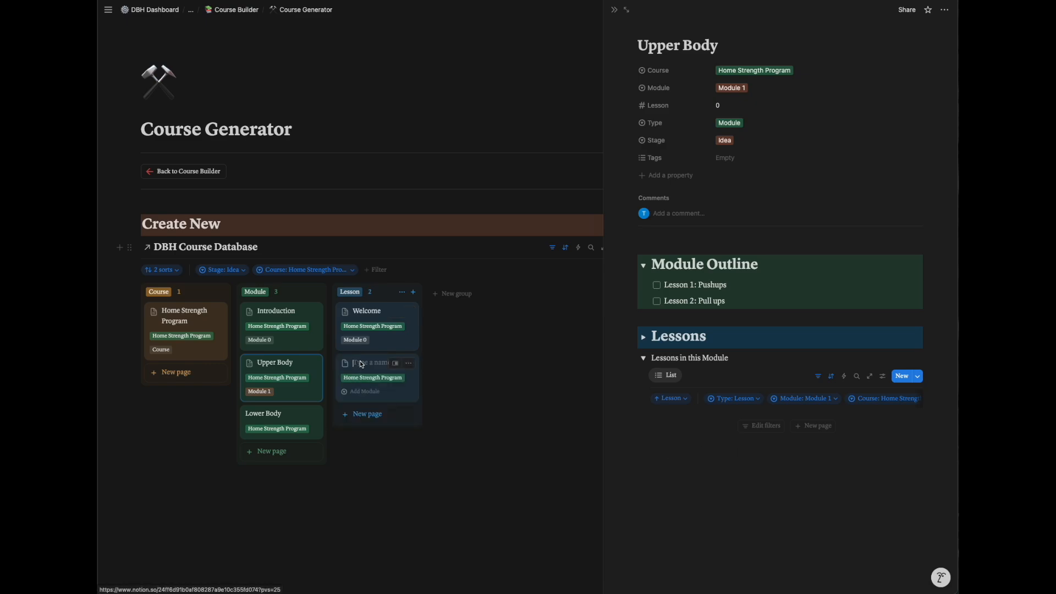
text(Pushups)
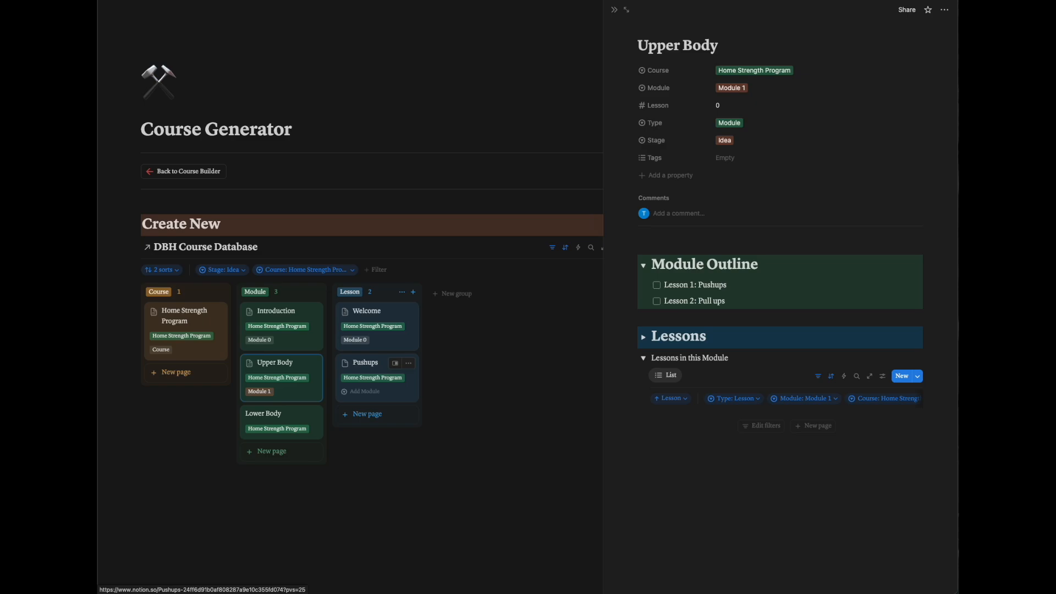
key(Return)
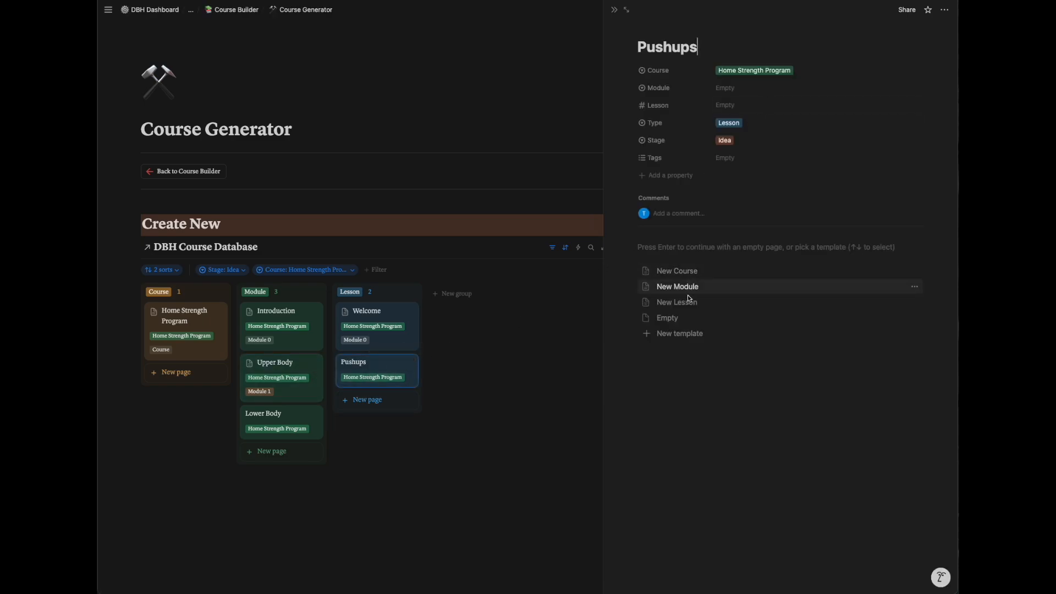
click(687, 302)
Step: Set the Pushups lesson's Module to Module 1 and its Lesson number to 1, and remove the Business tag
click(755, 88)
click(746, 132)
click(728, 105)
text(1)
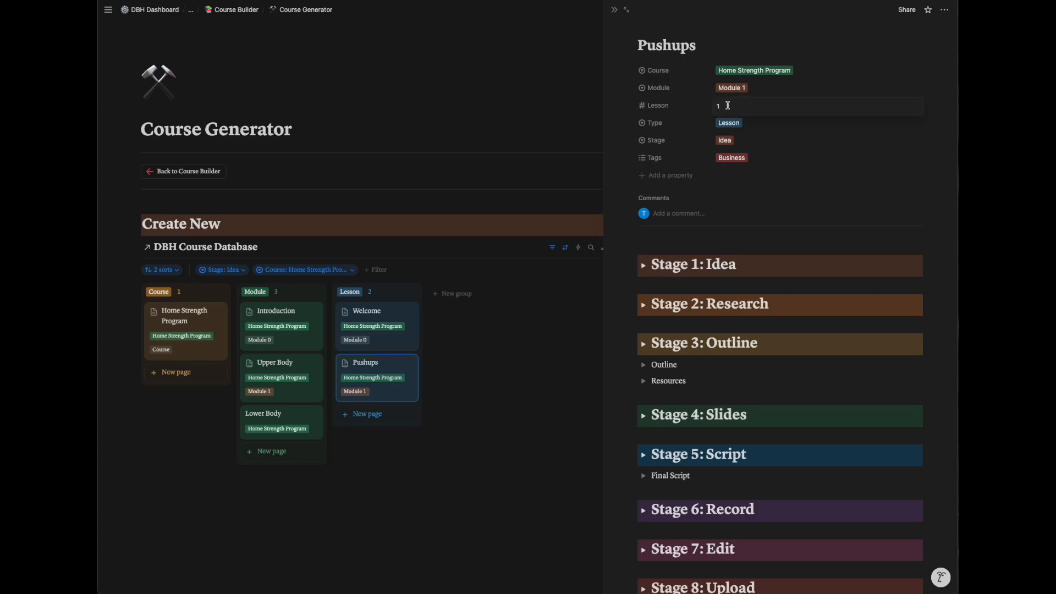
click(762, 160)
key(Escape)
Step: Review the production stages of the Pushups lesson, examining the Stage 1: Idea and Stage 2: Research checklists
scroll(725, 282, down, 2)
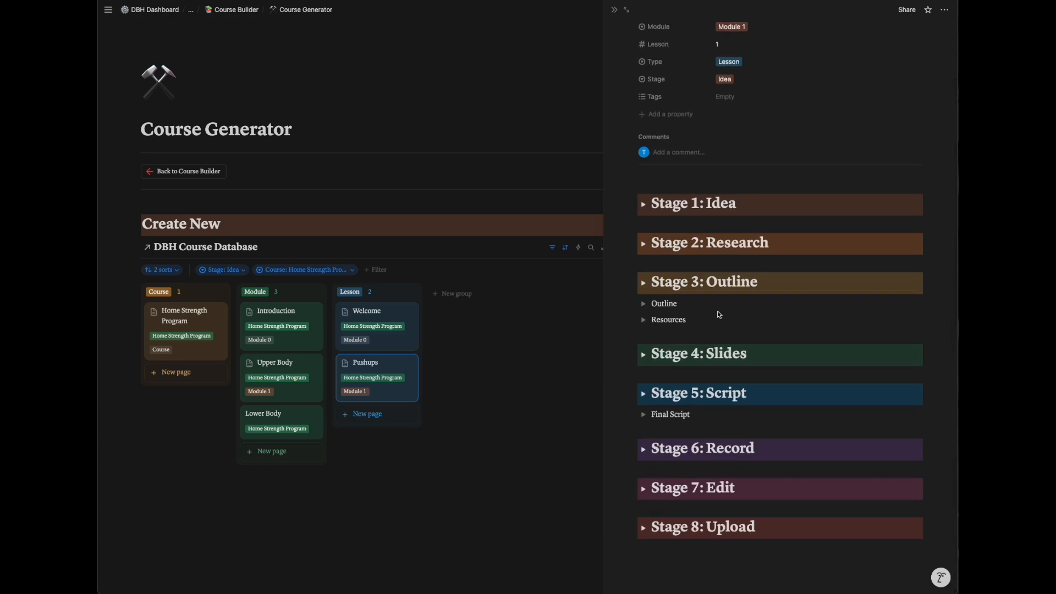
scroll(719, 293, up, 3)
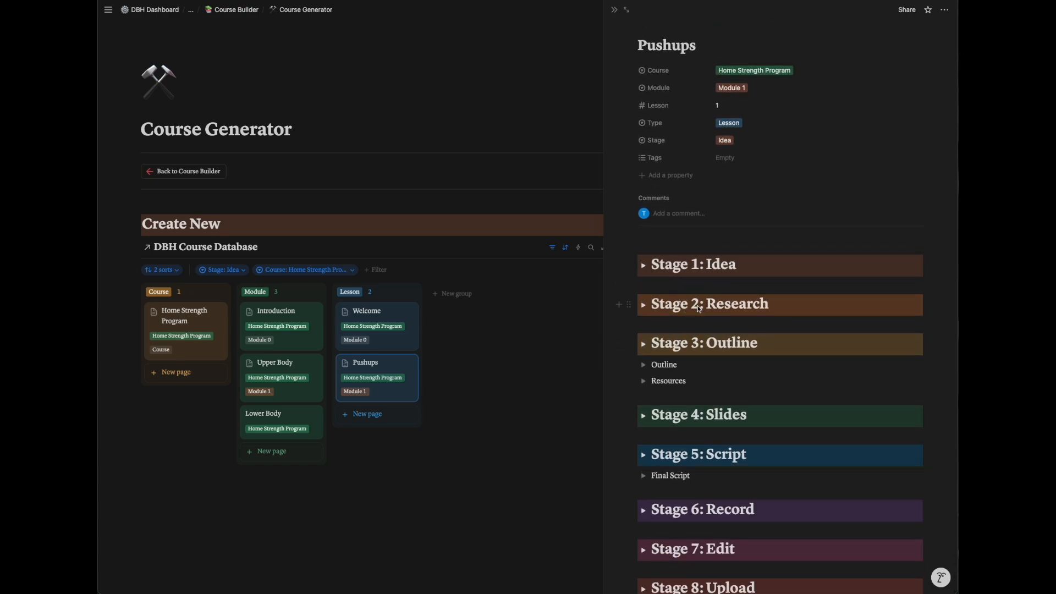
click(644, 265)
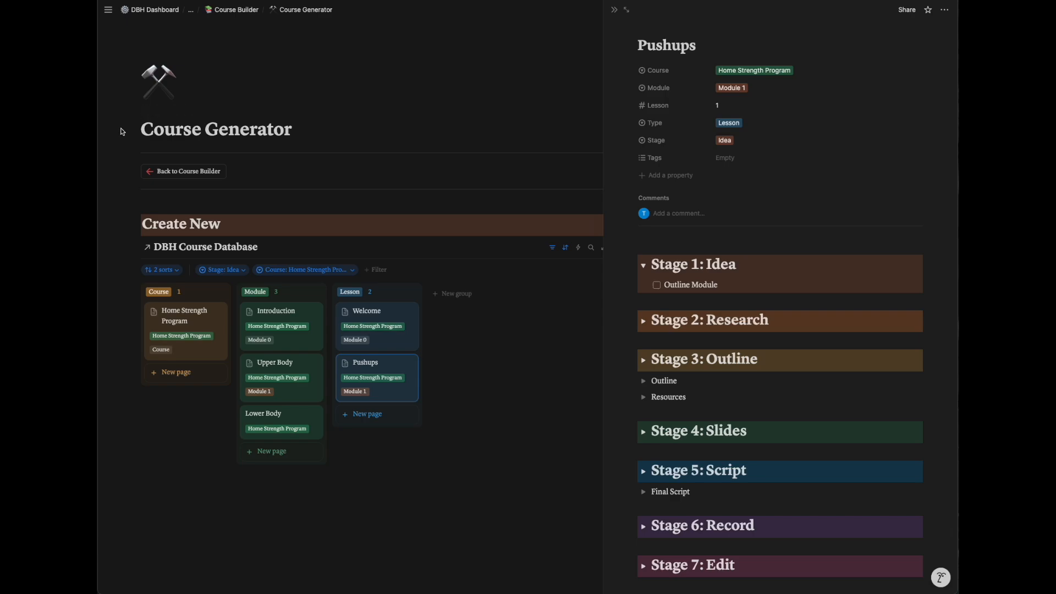
click(642, 267)
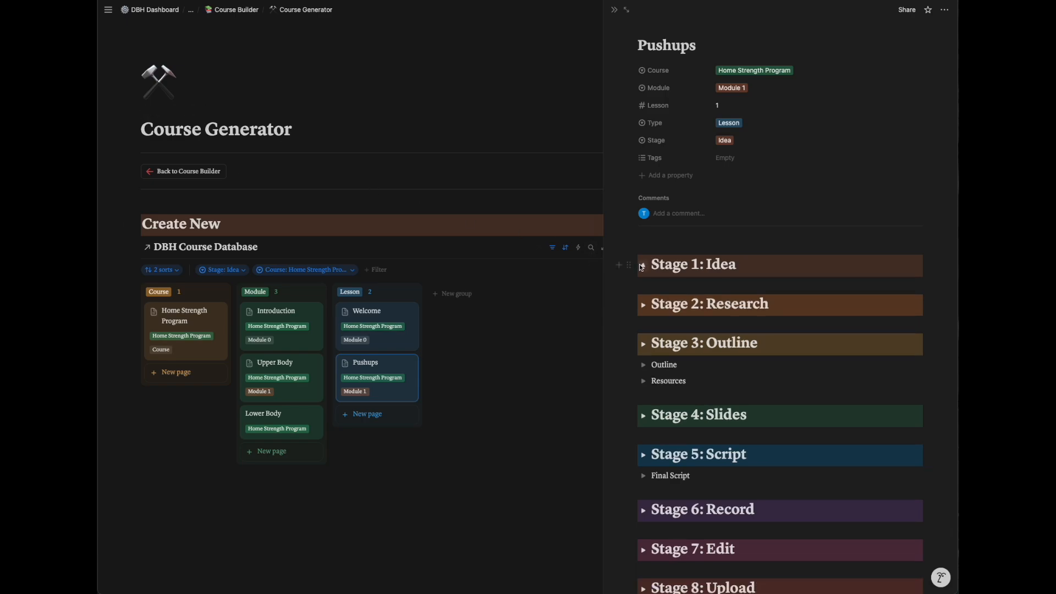
click(642, 266)
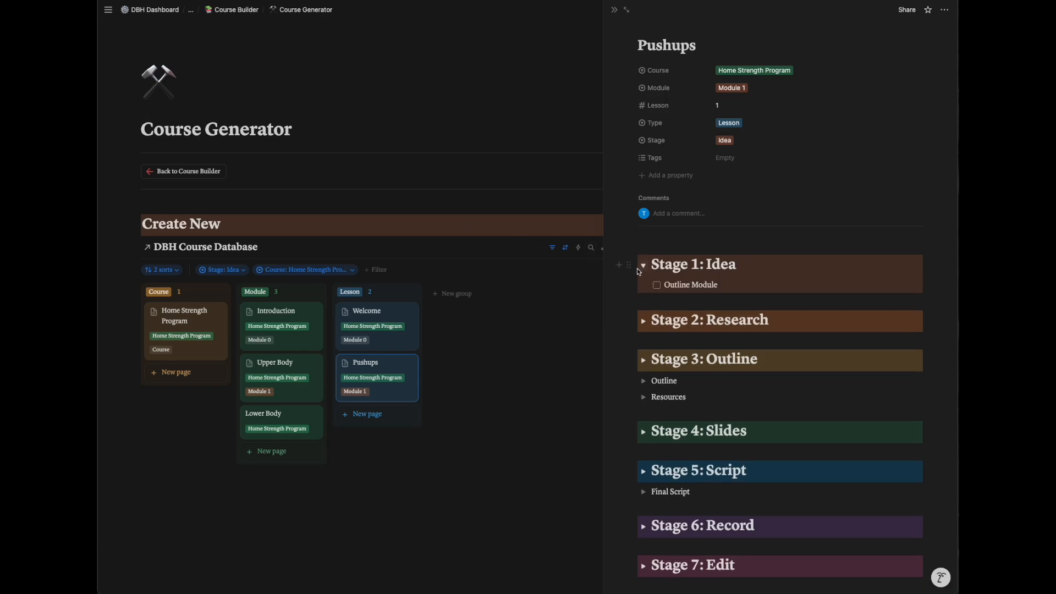
click(644, 265)
click(643, 304)
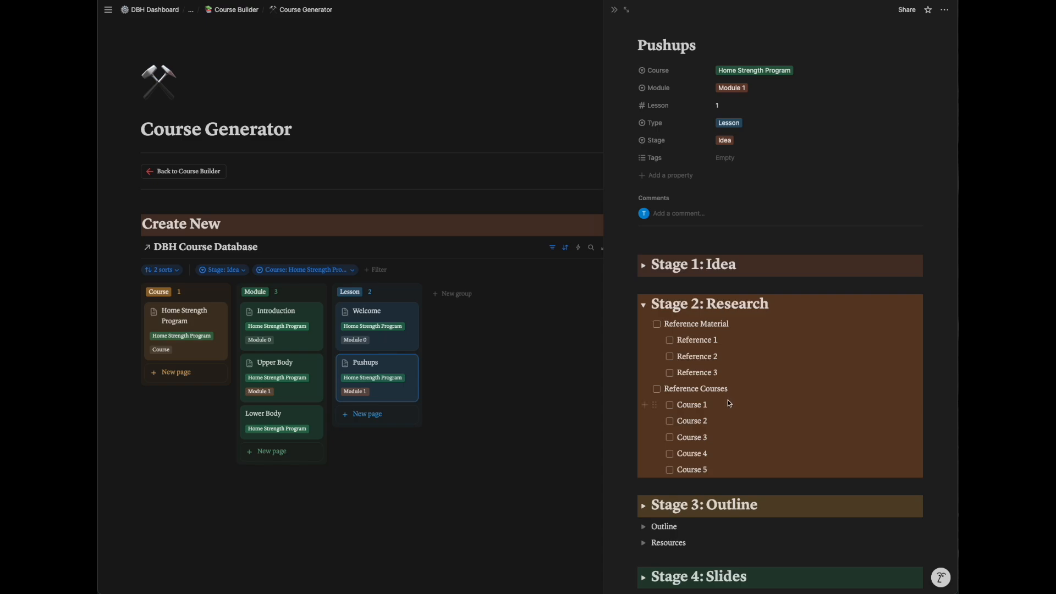
scroll(695, 345, right, 2)
click(644, 305)
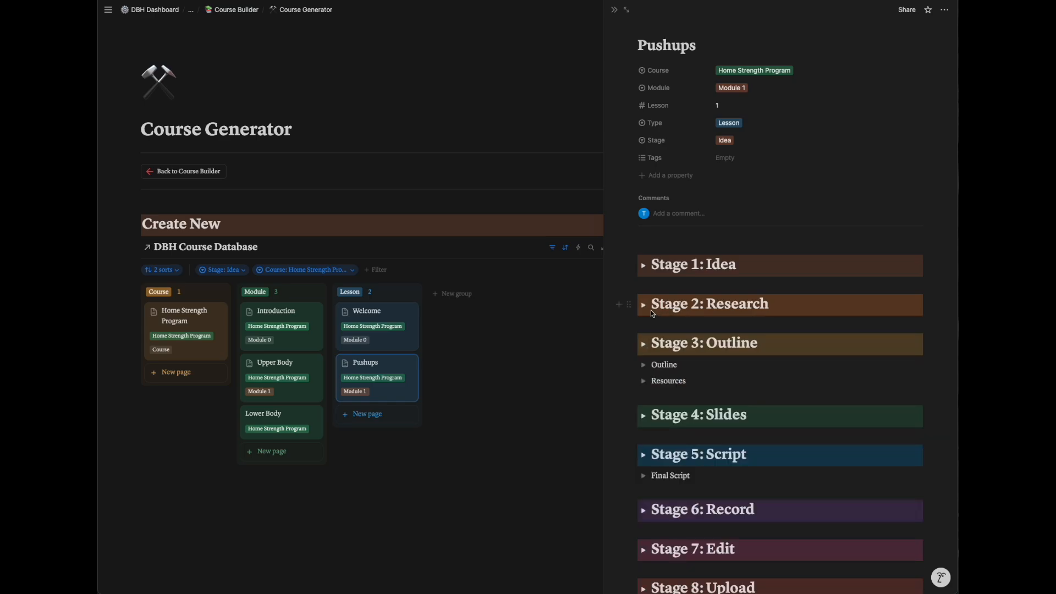
Step: Examine the checklists under the Pushups lesson's remaining production stages, including Slides, Script, Record, Edit and Upload
scroll(658, 361, down, 2)
click(644, 356)
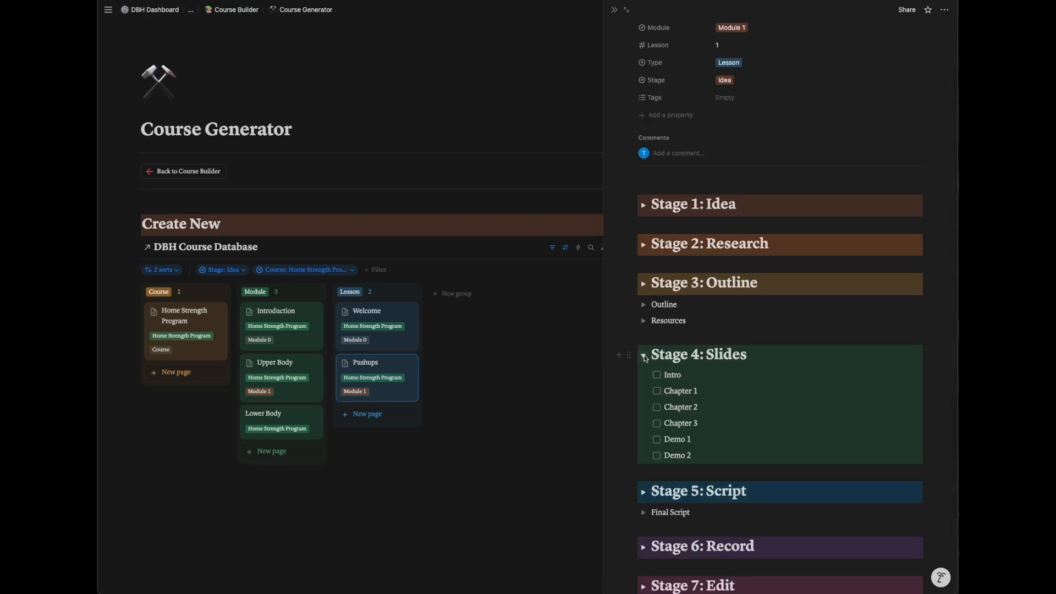
click(645, 357)
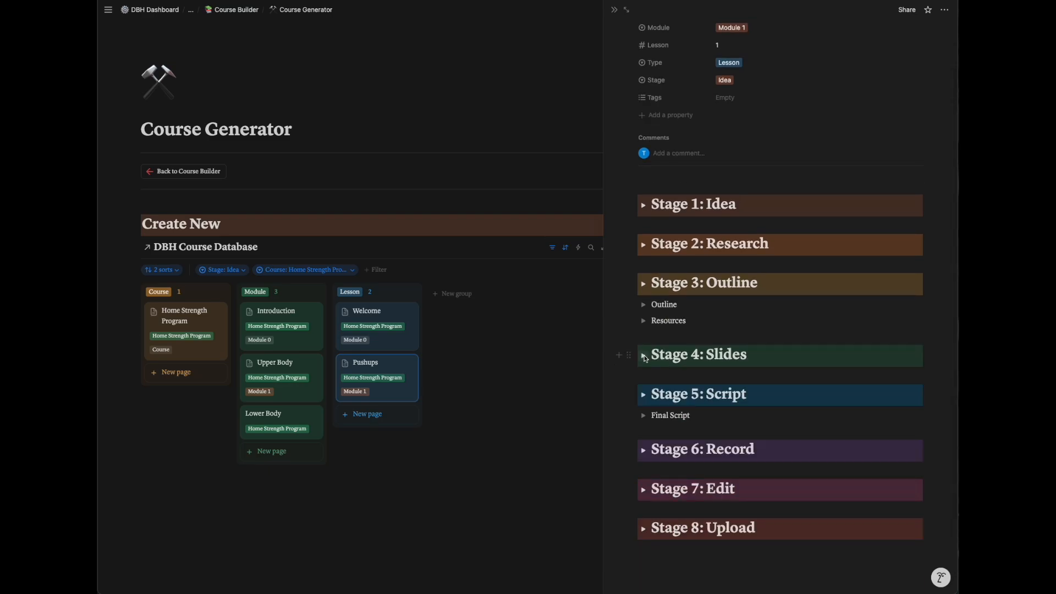
click(644, 395)
click(644, 395)
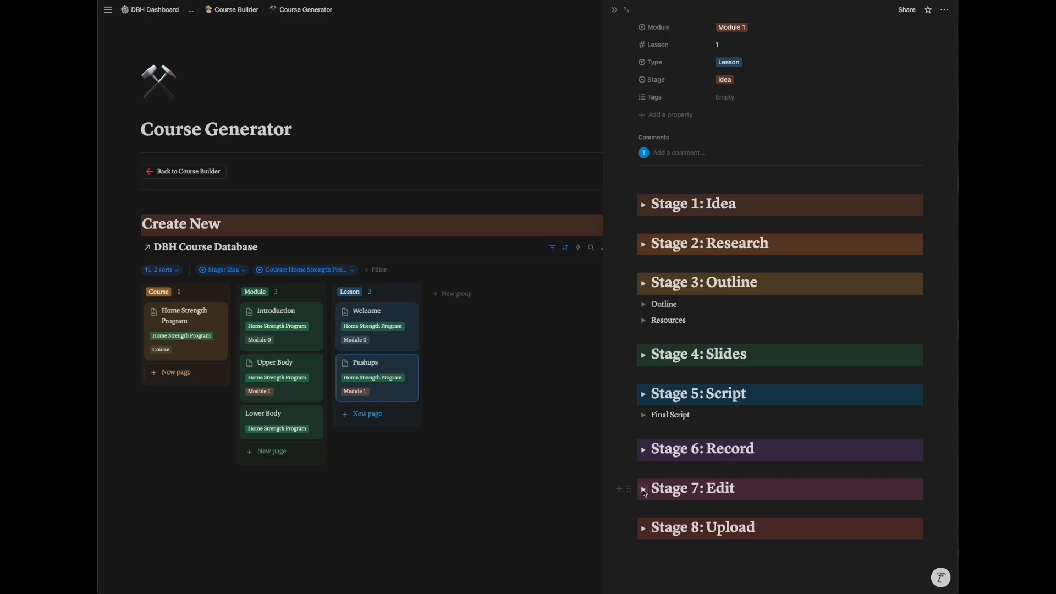
click(644, 529)
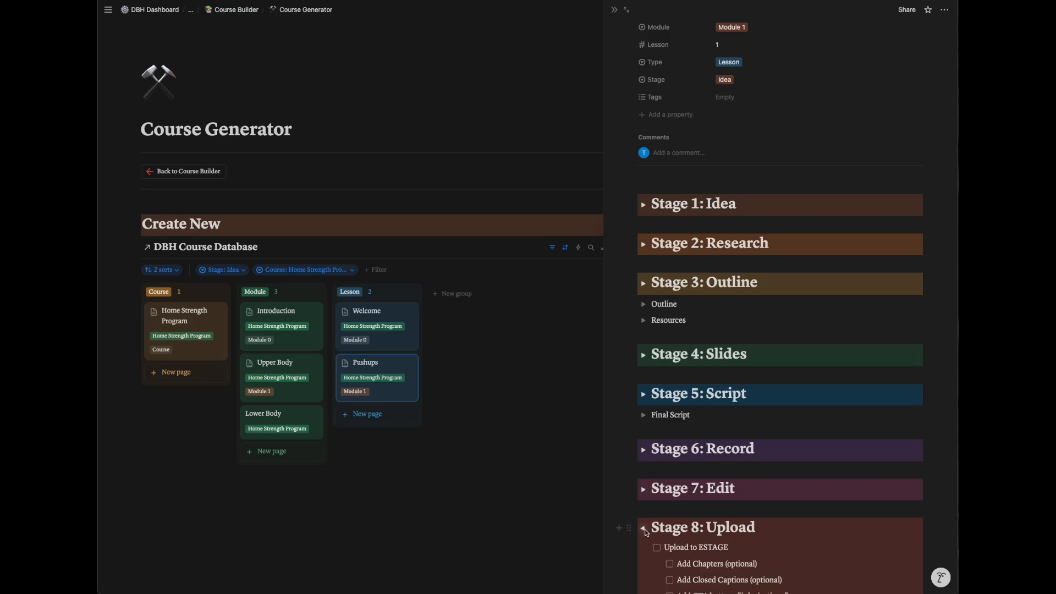
scroll(645, 529, down, 3)
click(642, 364)
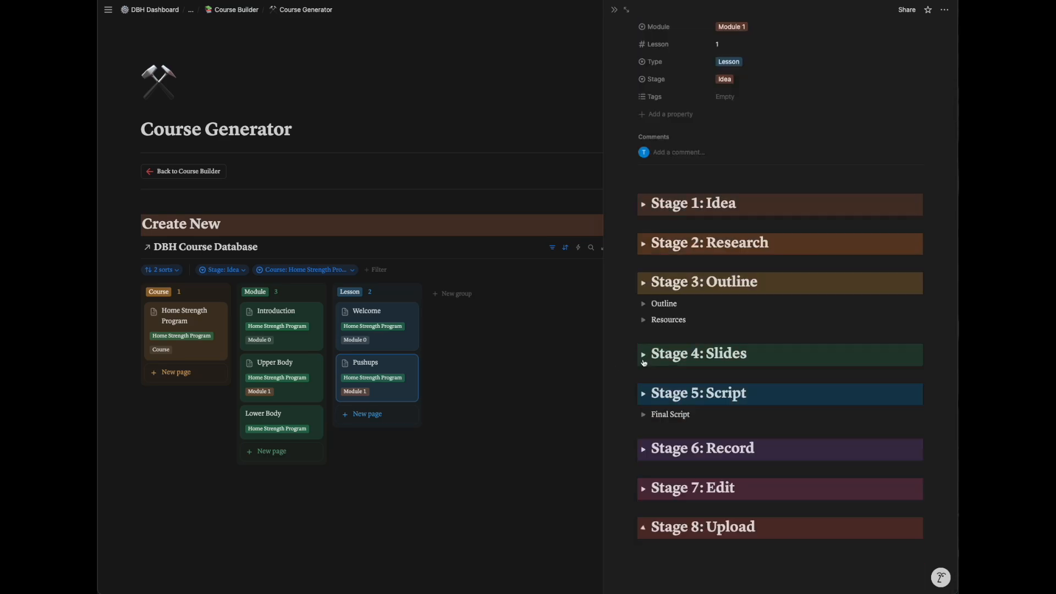
click(645, 488)
click(645, 487)
click(643, 449)
click(643, 450)
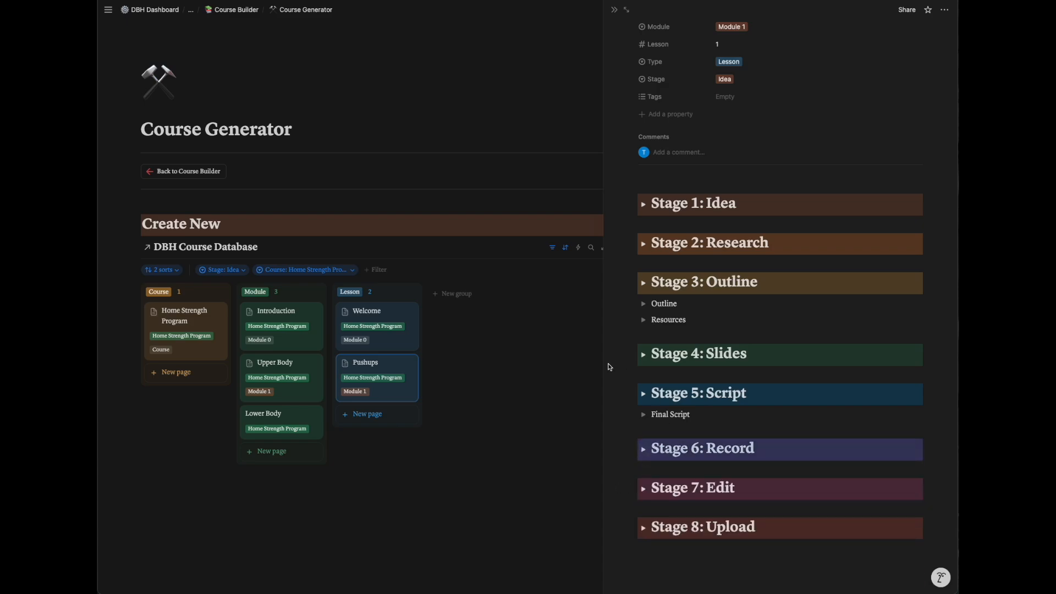
scroll(649, 341, up, 2)
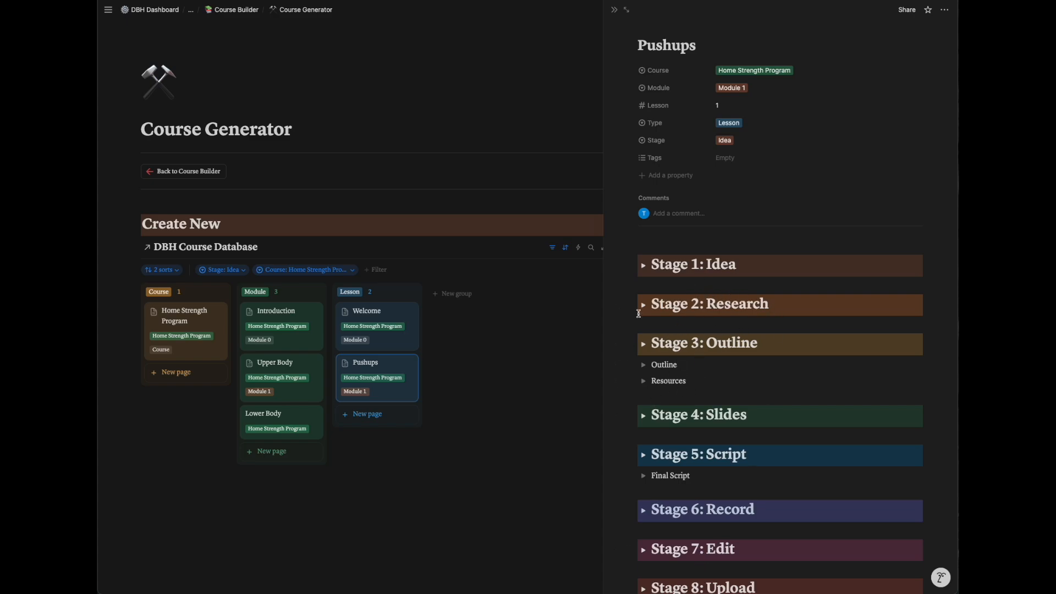
Step: Add a "Pull-Ups" card to the board's Lesson group with the lesson template applied, and set its Lesson number to 2
click(368, 416)
text(Pull-Ups)
click(370, 422)
click(735, 104)
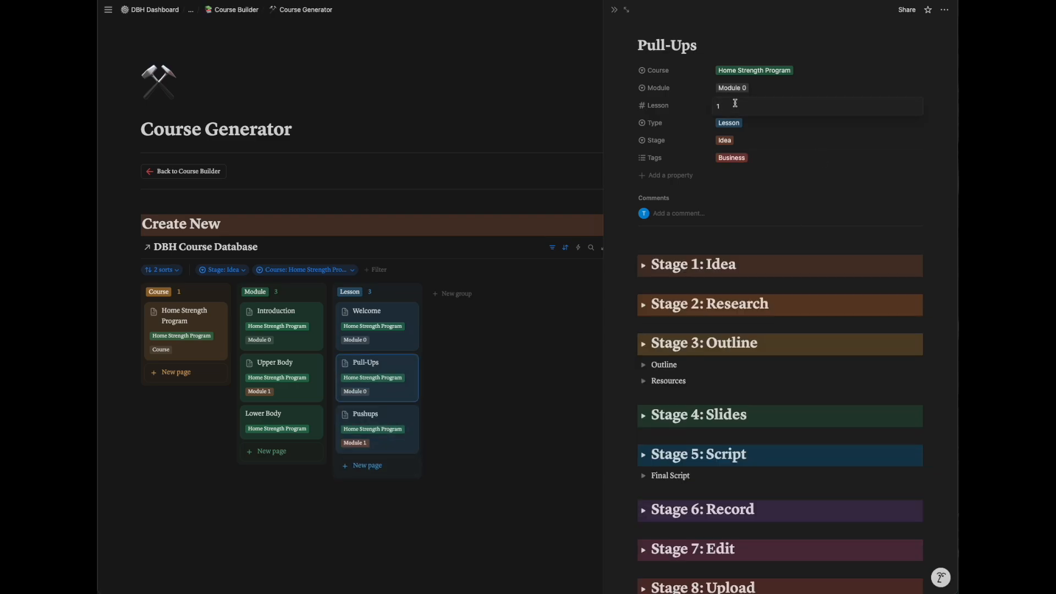
key(BackSpace)
text(2)
key(Return)
Step: Give the Upper Body module and the Pull-Ups and Pushups lessons the flexed biceps emoji as their page icon
click(250, 364)
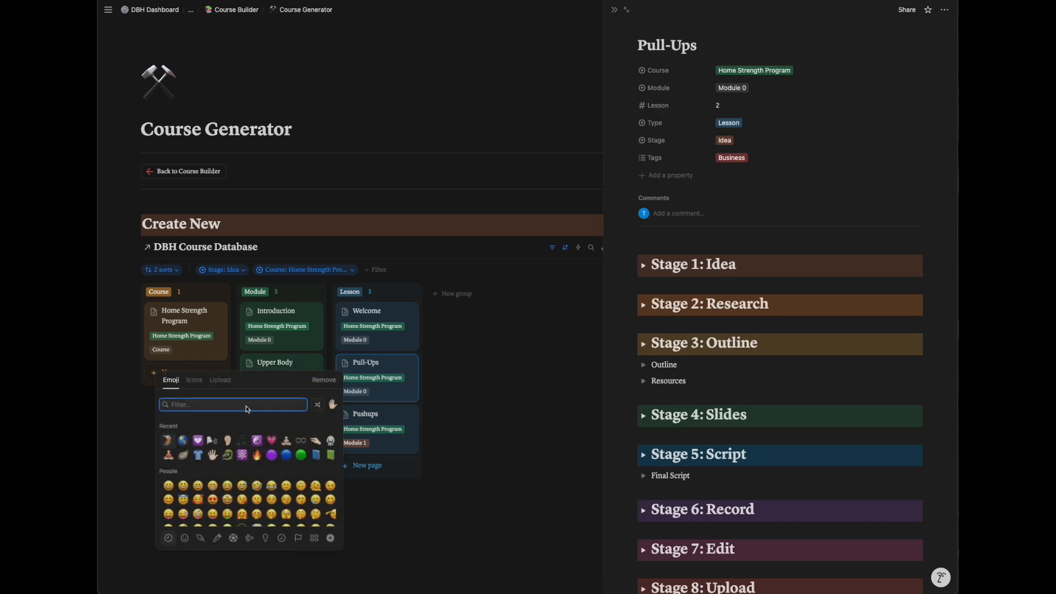
click(171, 430)
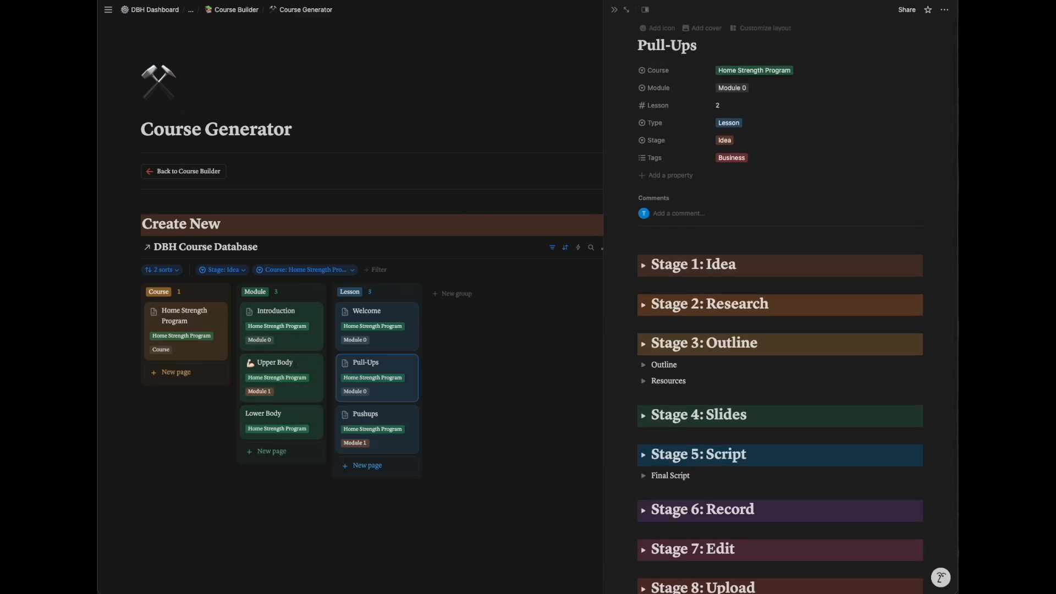
click(655, 30)
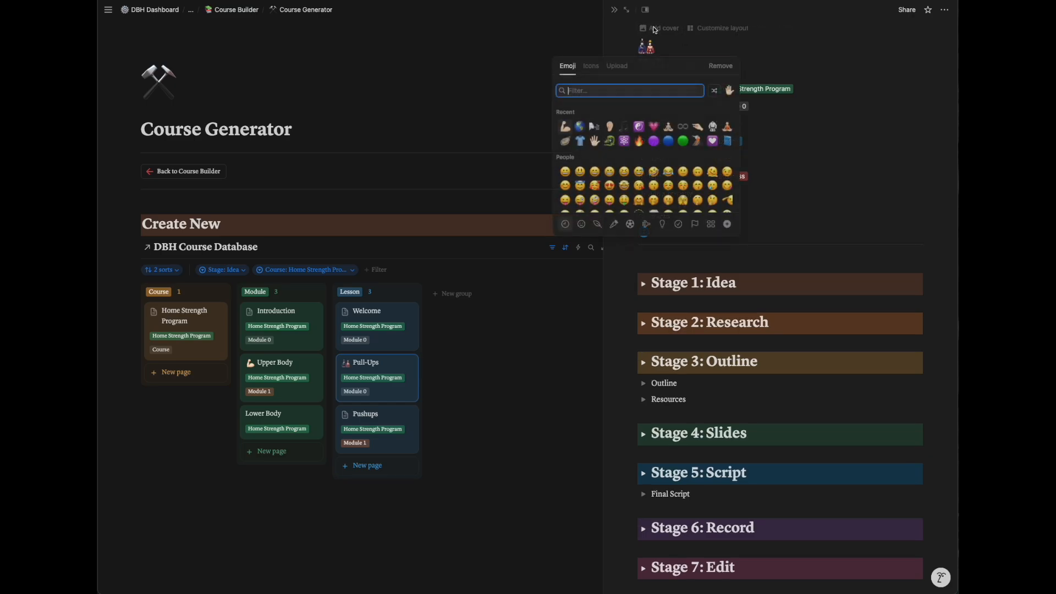
click(572, 127)
click(345, 414)
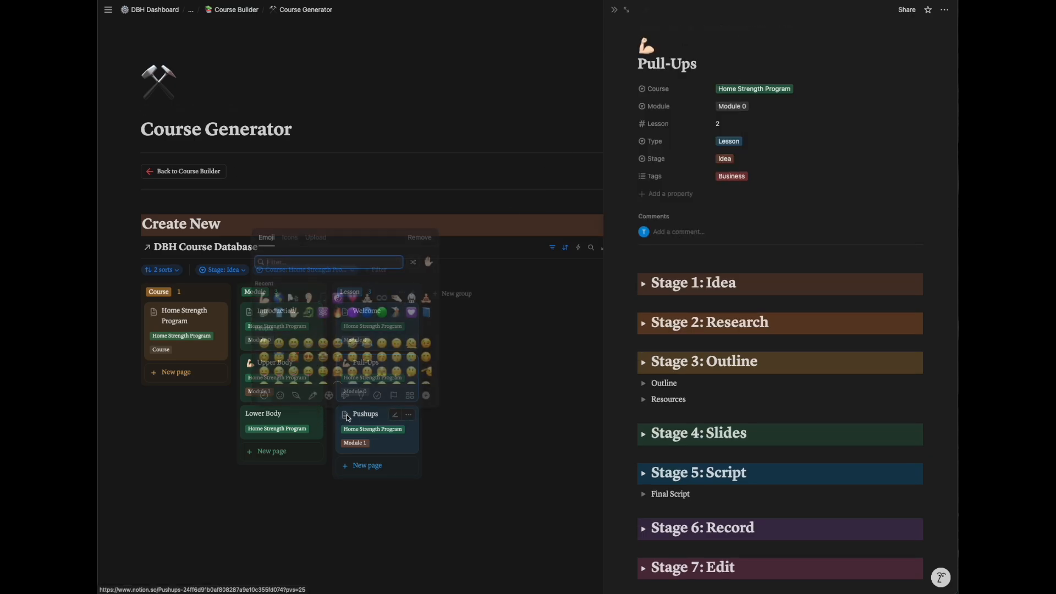
click(264, 297)
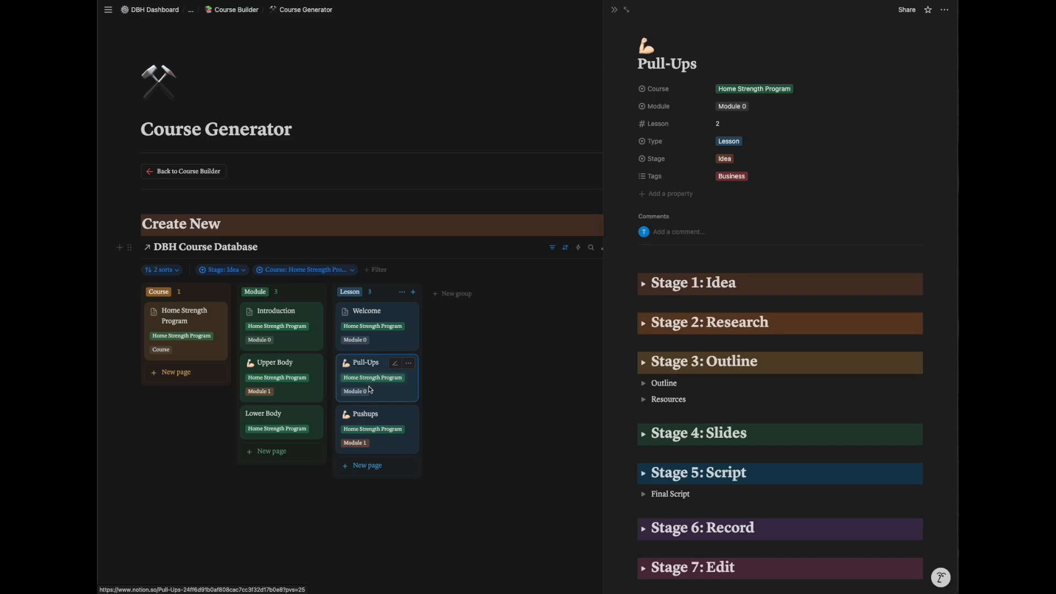
Step: Set the "hand with fingers splayed" emoji as the icon of the Introduction module and the Welcome lesson
click(250, 311)
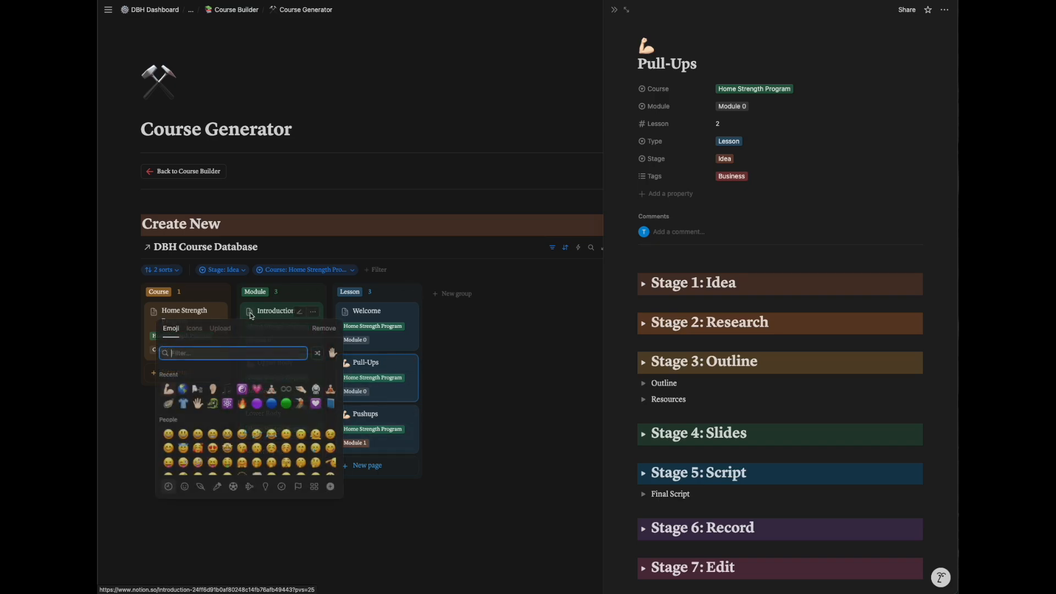
click(198, 403)
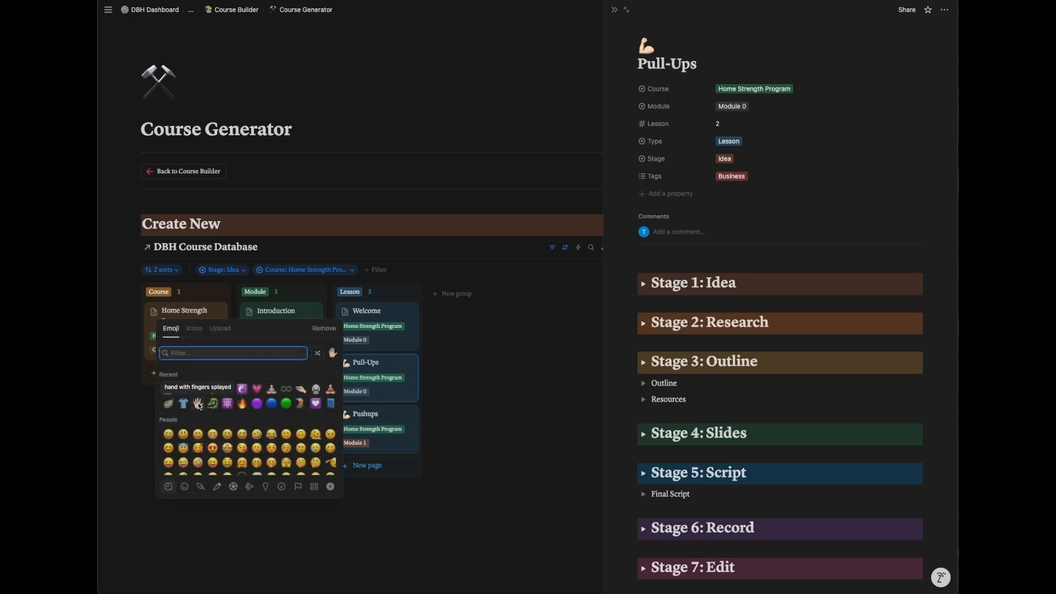
click(345, 311)
click(279, 389)
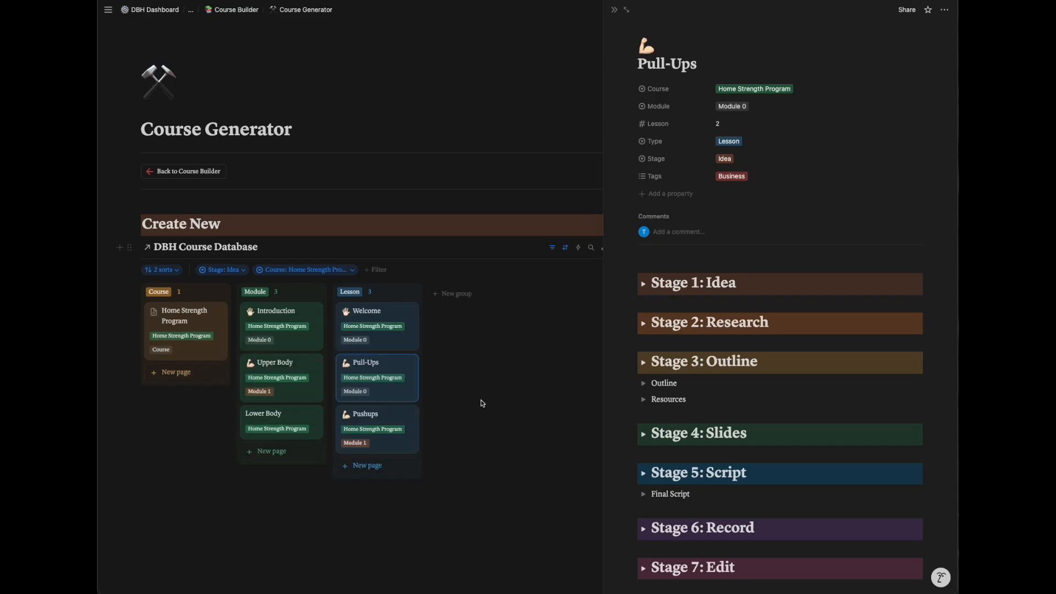
Step: Apply the module template to the Lower Body page and give it the leg emoji as its icon
click(255, 417)
click(676, 286)
click(655, 31)
text(leg)
click(567, 127)
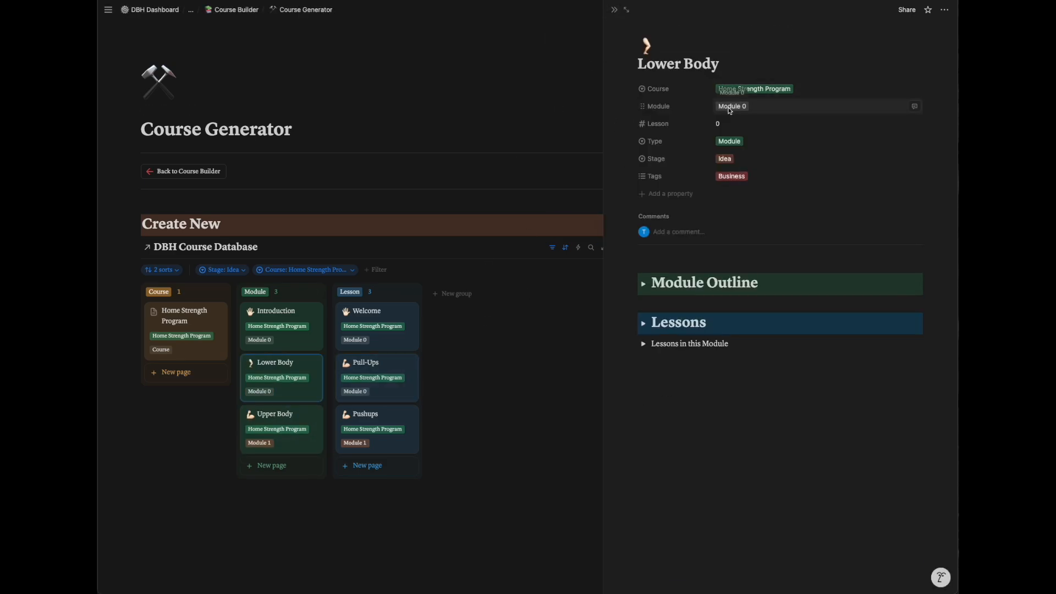
Step: Set the Lower Body page's Module to Module 2 and close the page
click(730, 108)
click(766, 165)
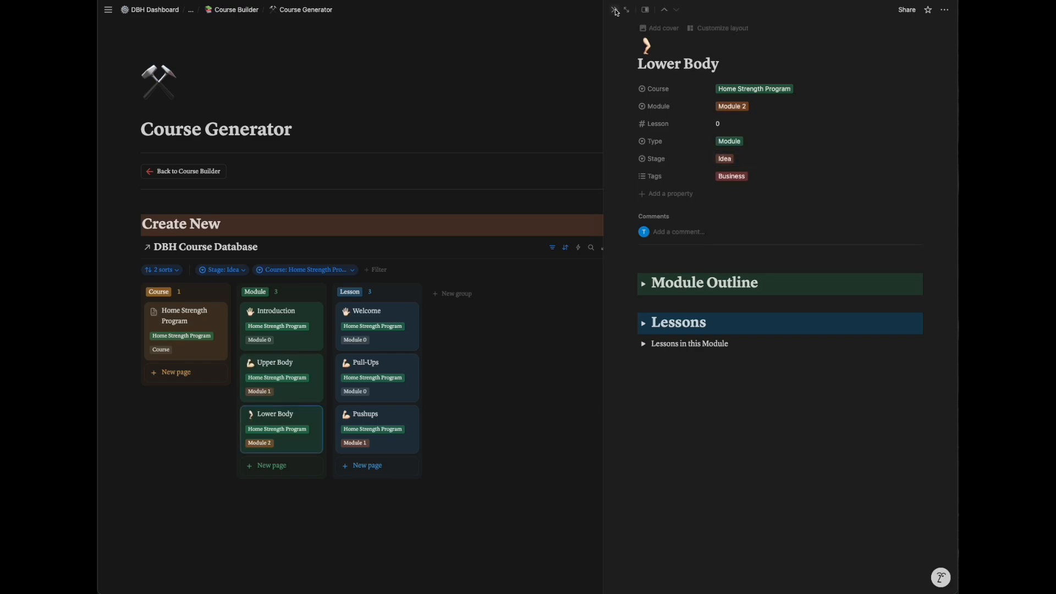
click(616, 11)
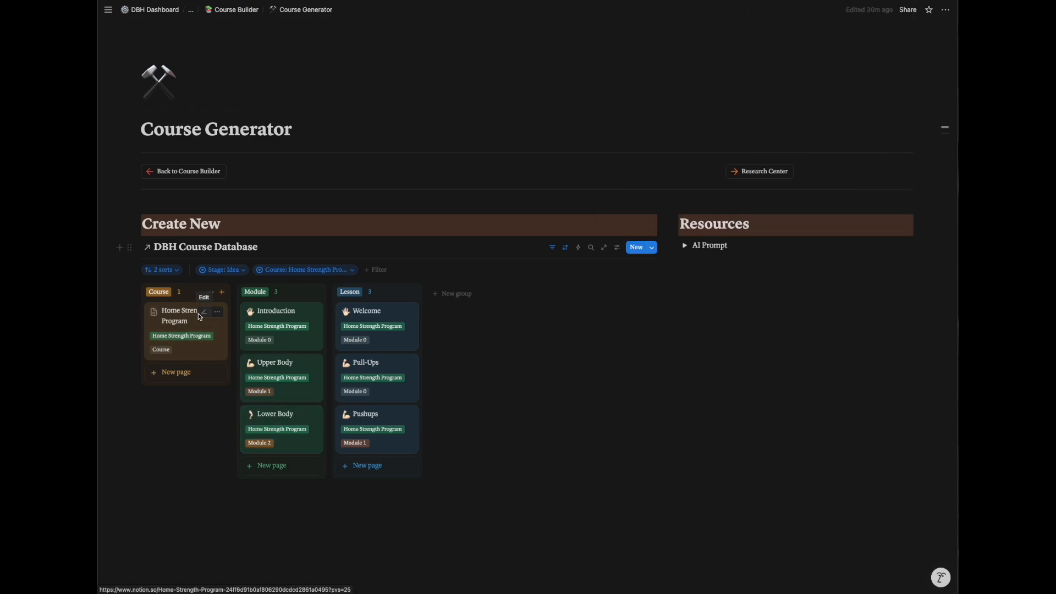
Step: Hide the filter bar of the Course Modules list on the Home Strength Program page and open Upper Body from that list
click(168, 316)
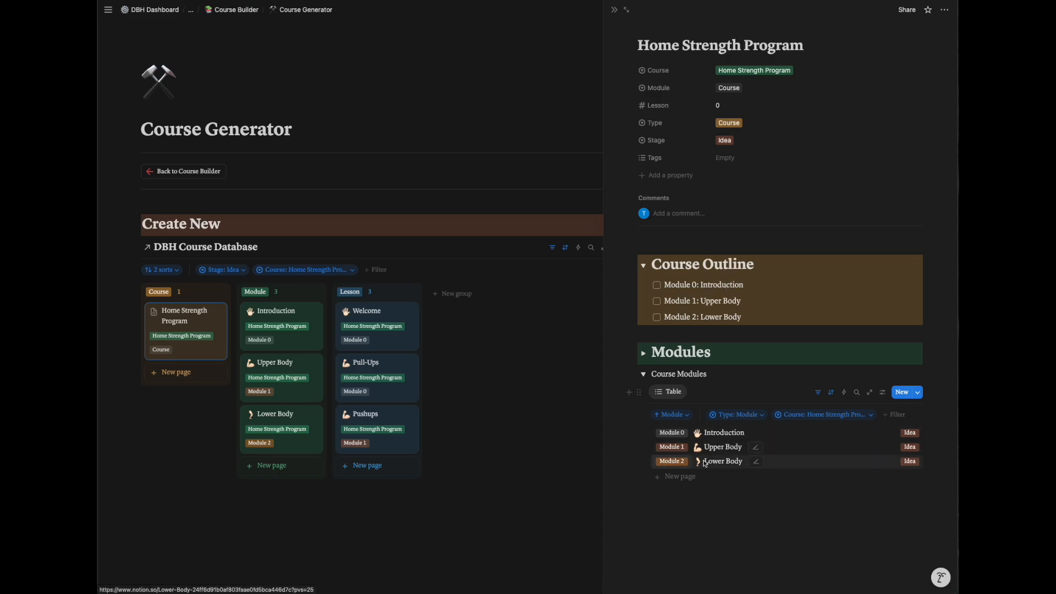
click(818, 396)
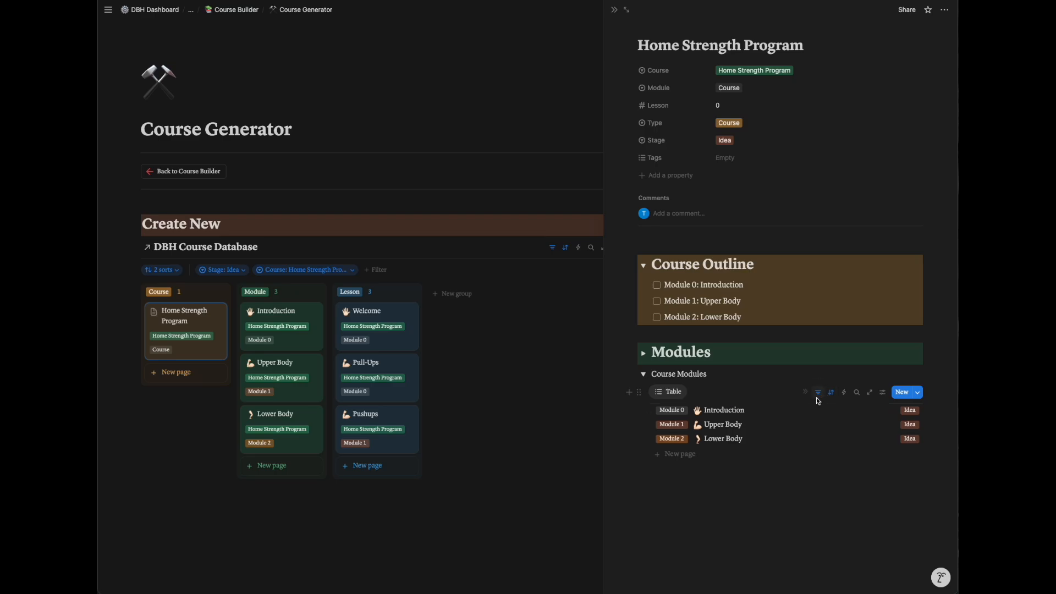
click(718, 425)
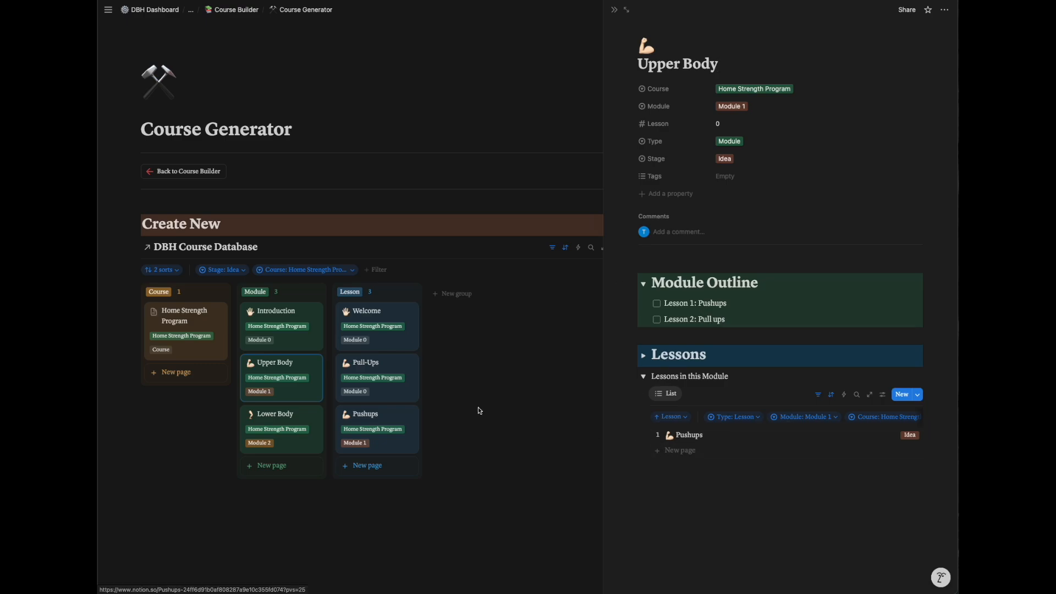
Step: Change the Pull-Ups lesson's Module to Module 1 on the board and close the side page
click(353, 391)
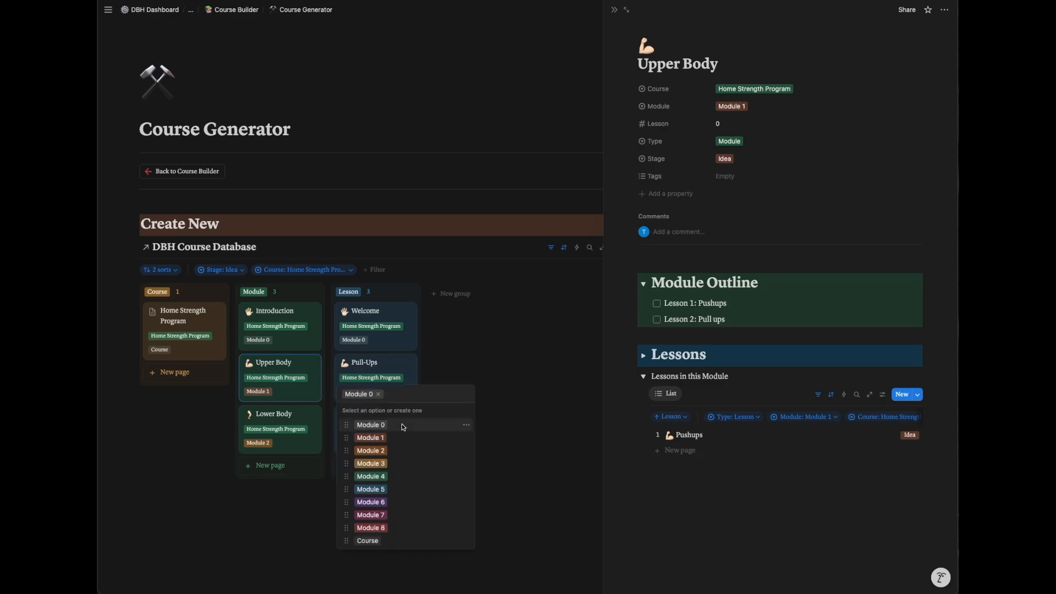
click(377, 438)
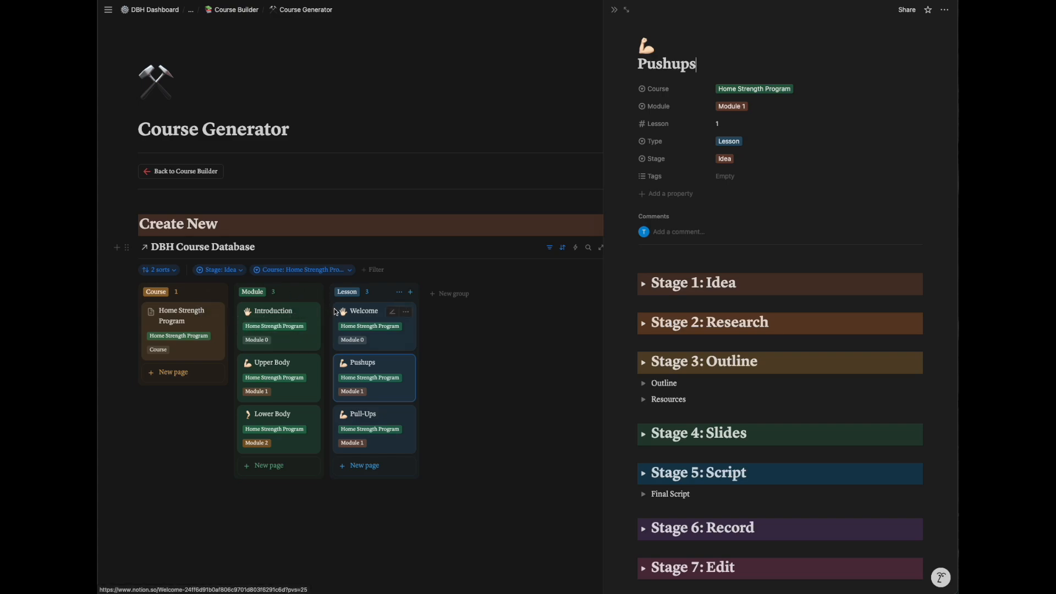
scroll(334, 310, down, 3)
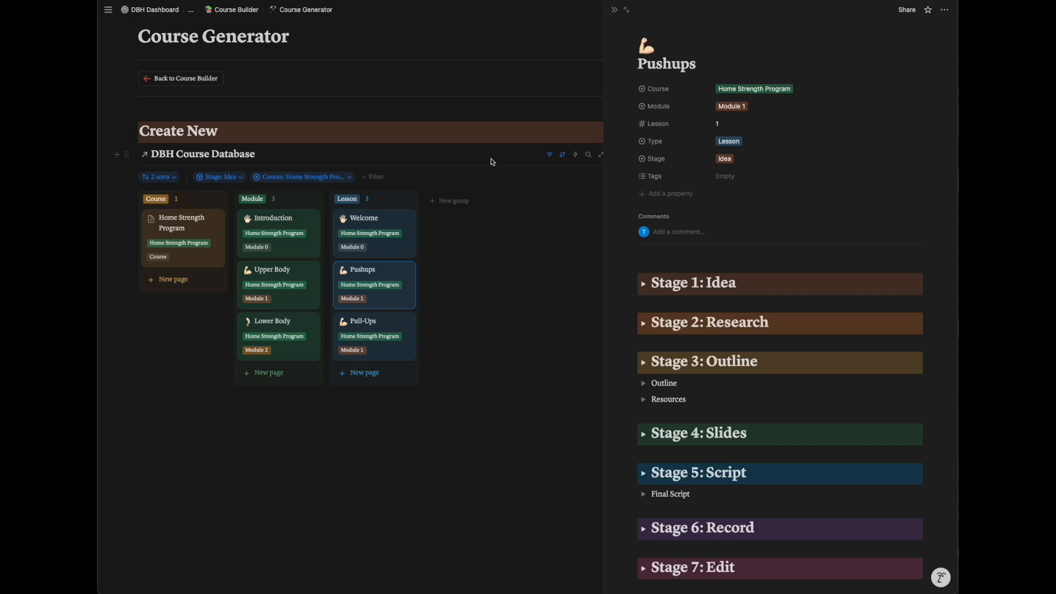
click(615, 9)
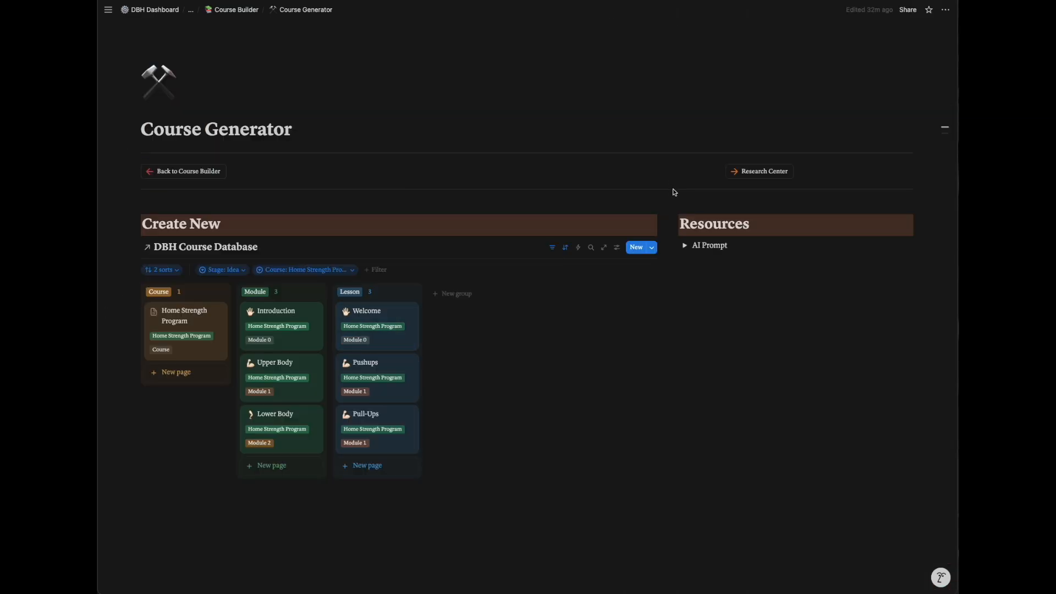
Step: Go to the Research Center and switch its board's Course filter from Sample Course to Home Strength Program
click(738, 174)
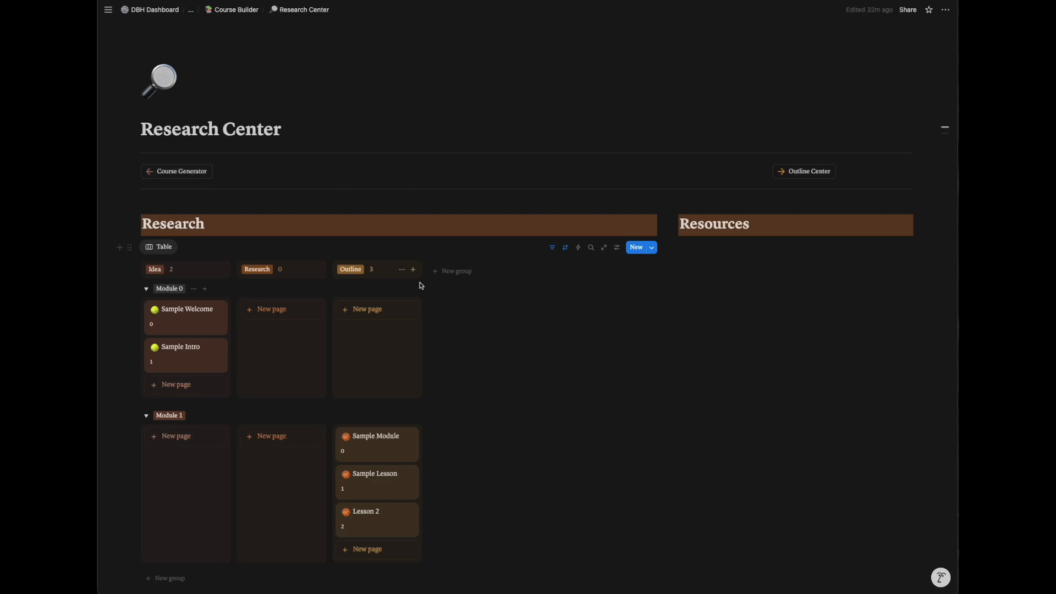
click(553, 249)
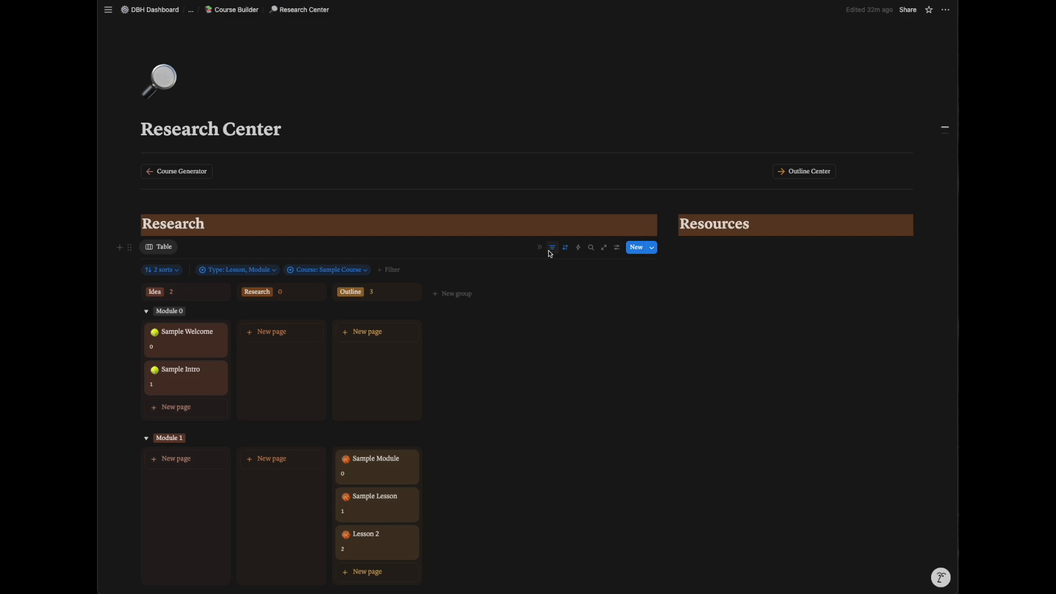
click(324, 270)
click(294, 358)
click(293, 351)
click(467, 327)
Step: Move the Upper Body and Pushups cards of Module 1 from the Idea stage to the Research stage
scroll(467, 327, down, 2)
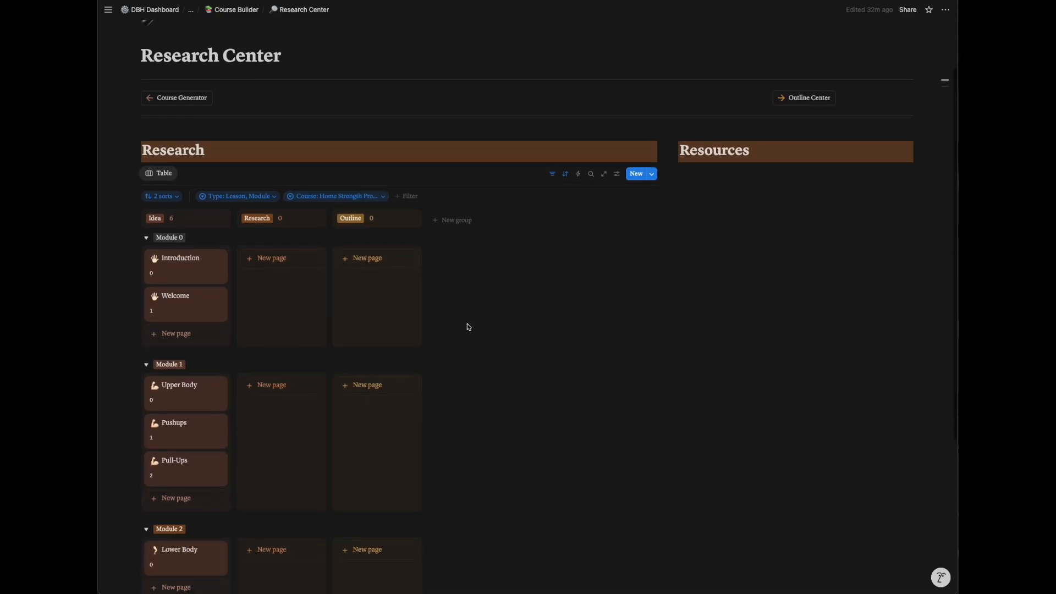
scroll(469, 327, down, 1)
scroll(469, 327, up, 1)
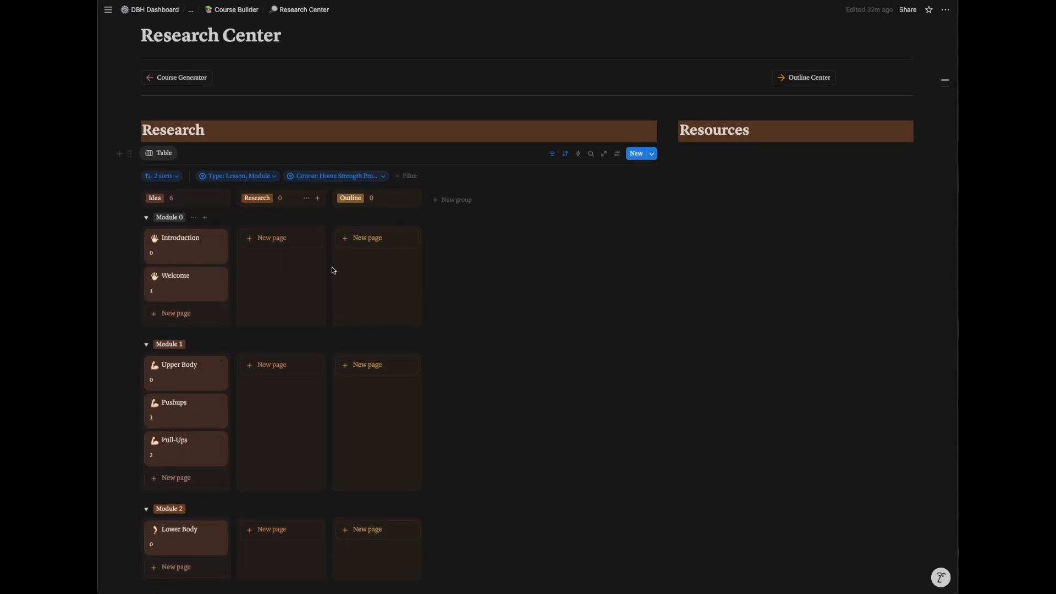
scroll(220, 179, down, 1)
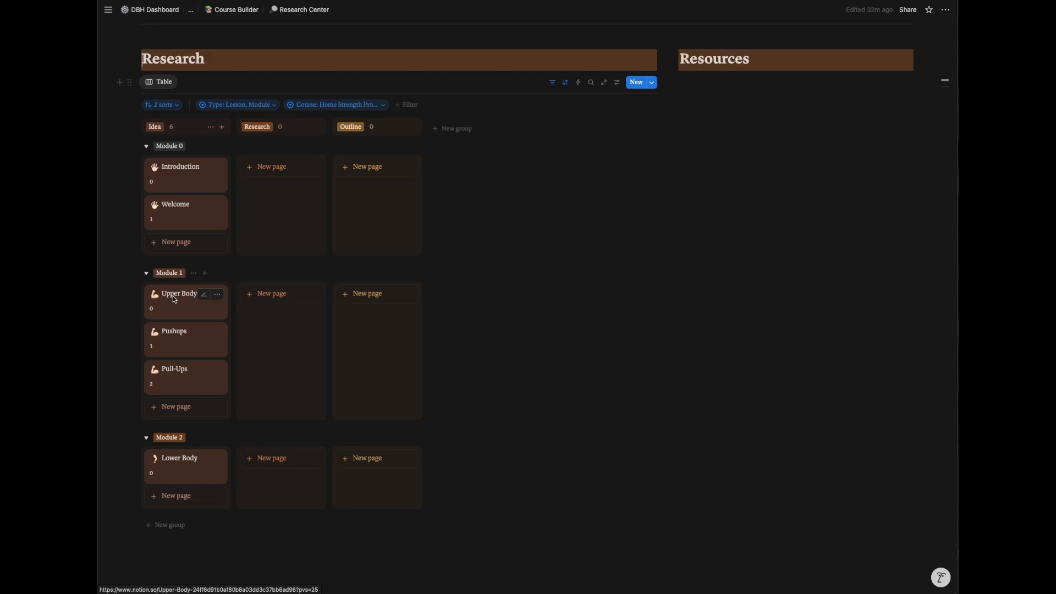
drag(172, 301, 249, 300)
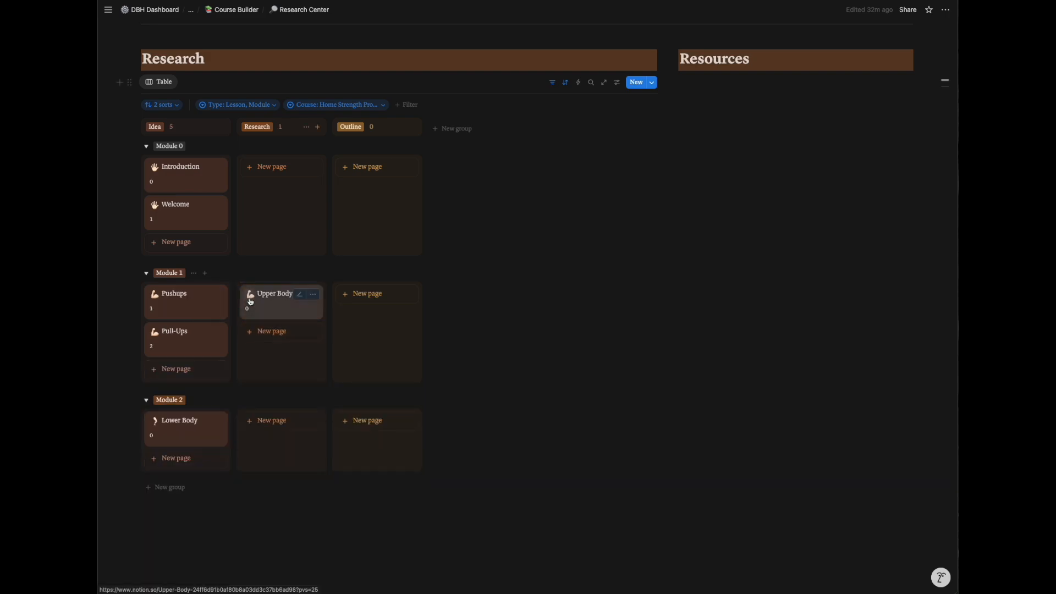
drag(173, 299, 255, 326)
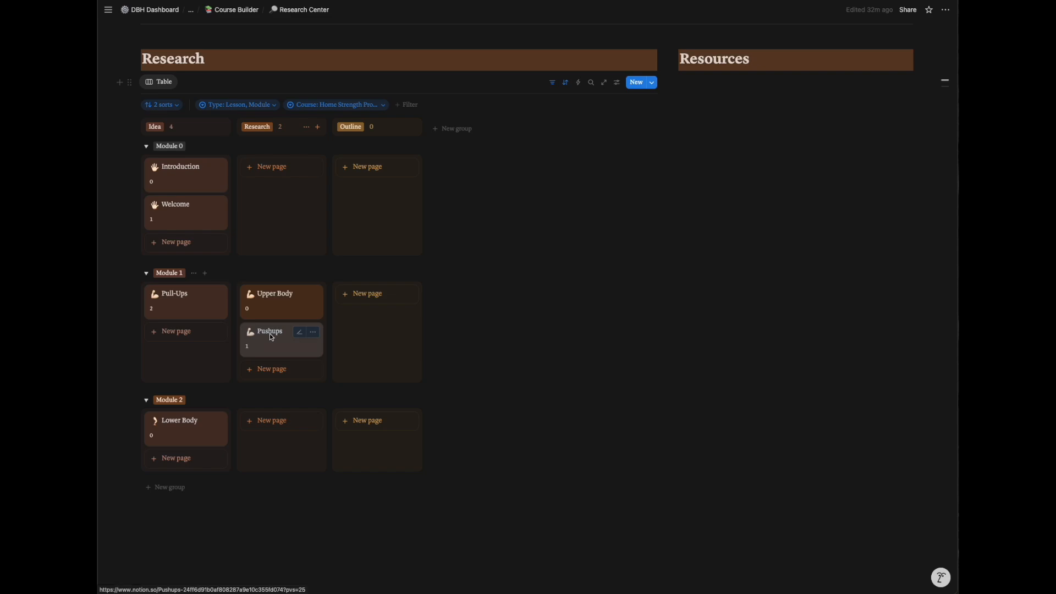
Step: Open the Pushups lesson from the Research stage and examine its expanded Stage 2: Research checklist
click(270, 333)
click(644, 324)
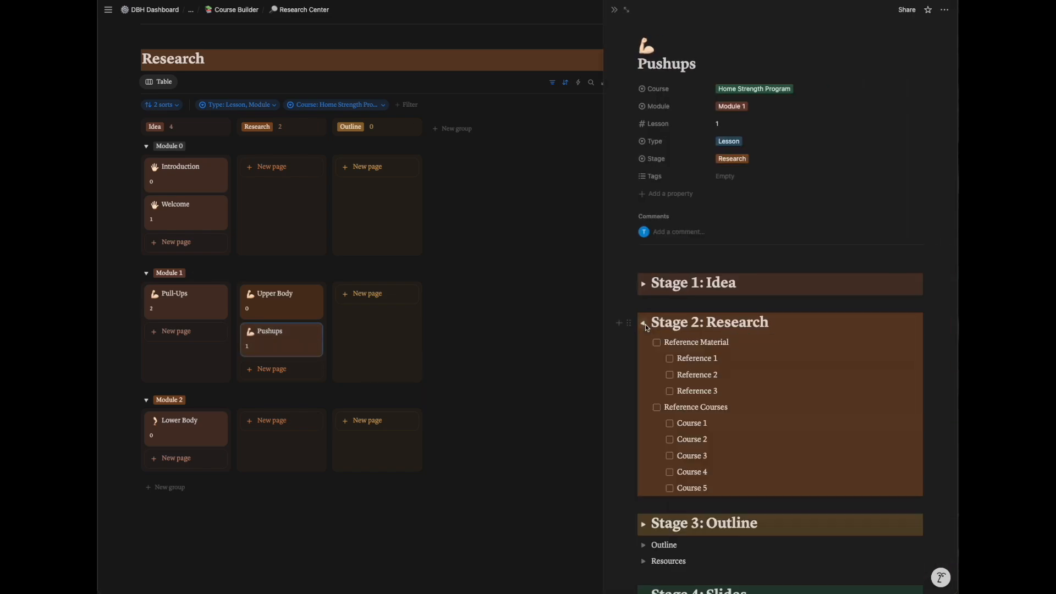
scroll(687, 434, down, 2)
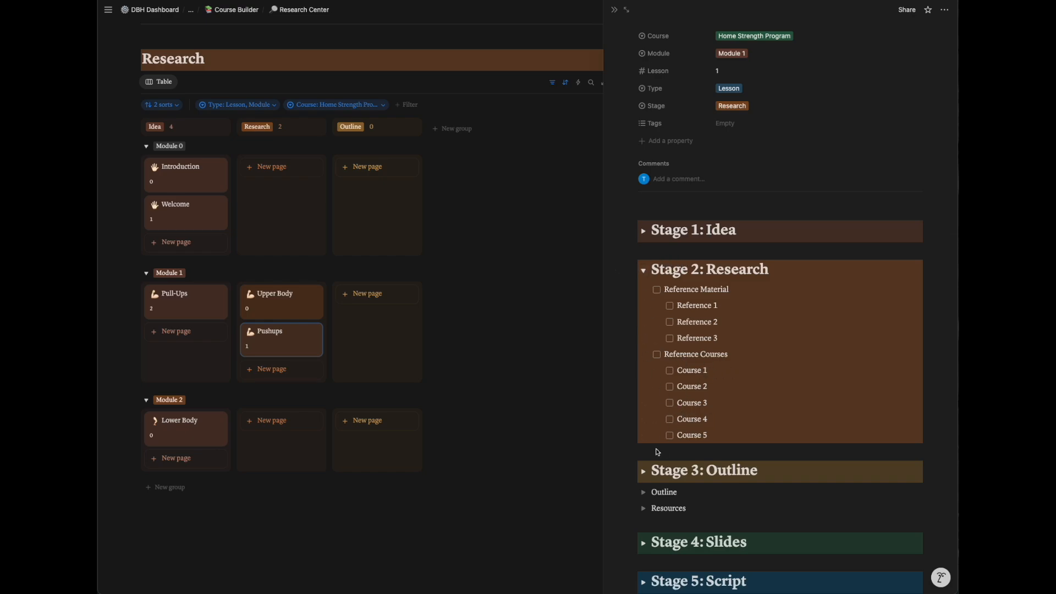
Step: Move the Pull-Ups card to the Research stage and the Upper Body card to the Outline stage, then close the side page
click(645, 270)
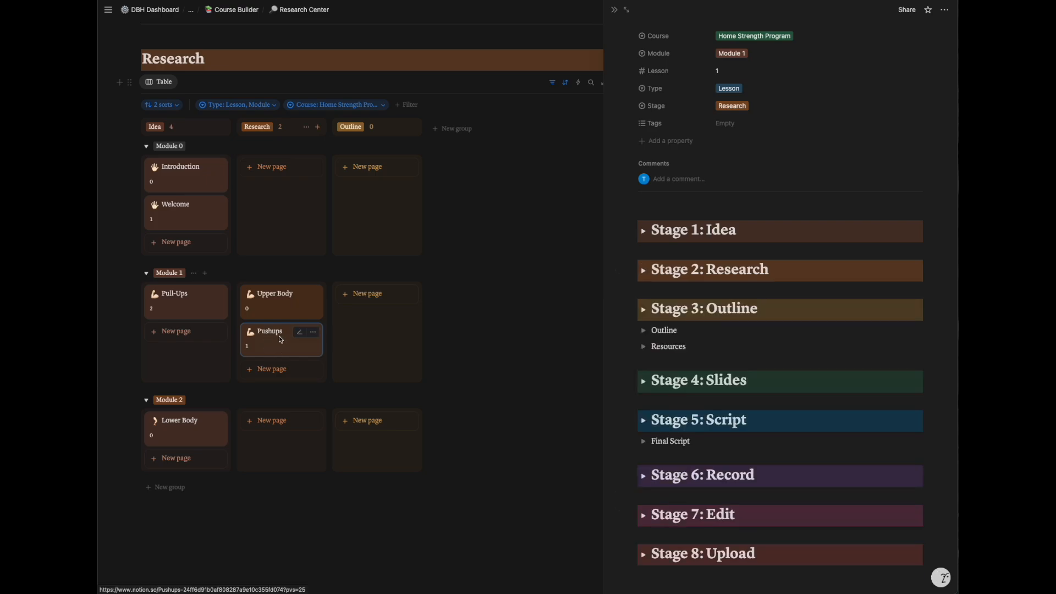
drag(172, 297, 255, 359)
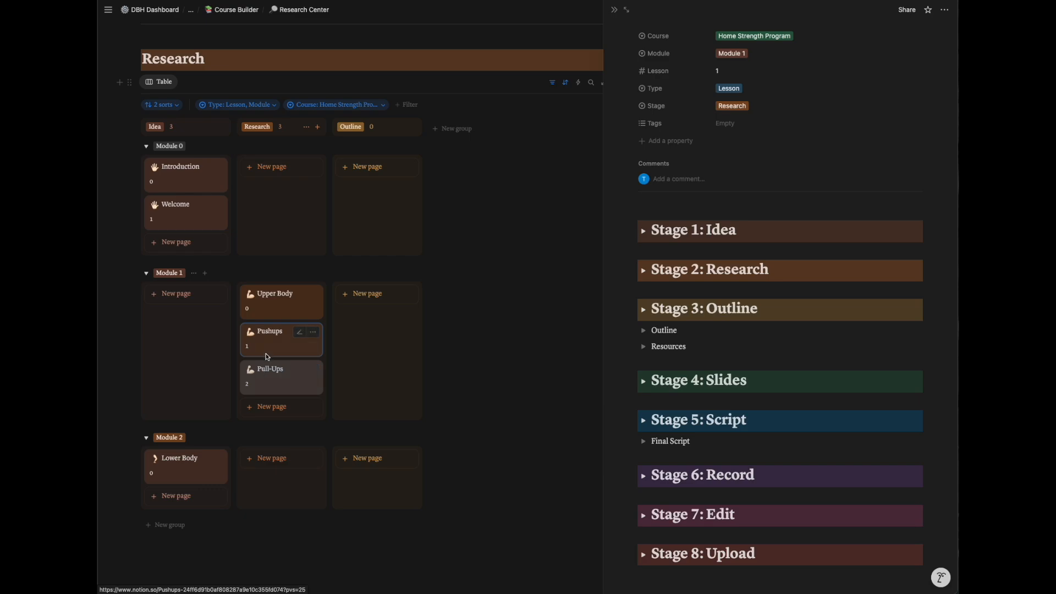
drag(271, 305, 342, 309)
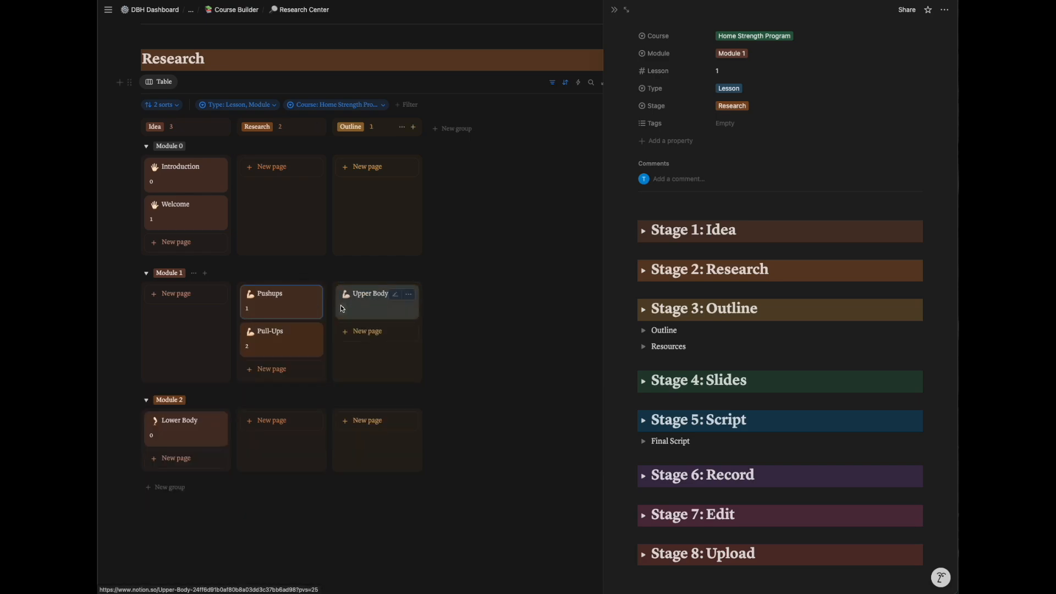
click(614, 10)
Step: Go to the Outline Center and switch its board's Course filter from Sample Course to Home Strength Program
scroll(523, 172, up, 3)
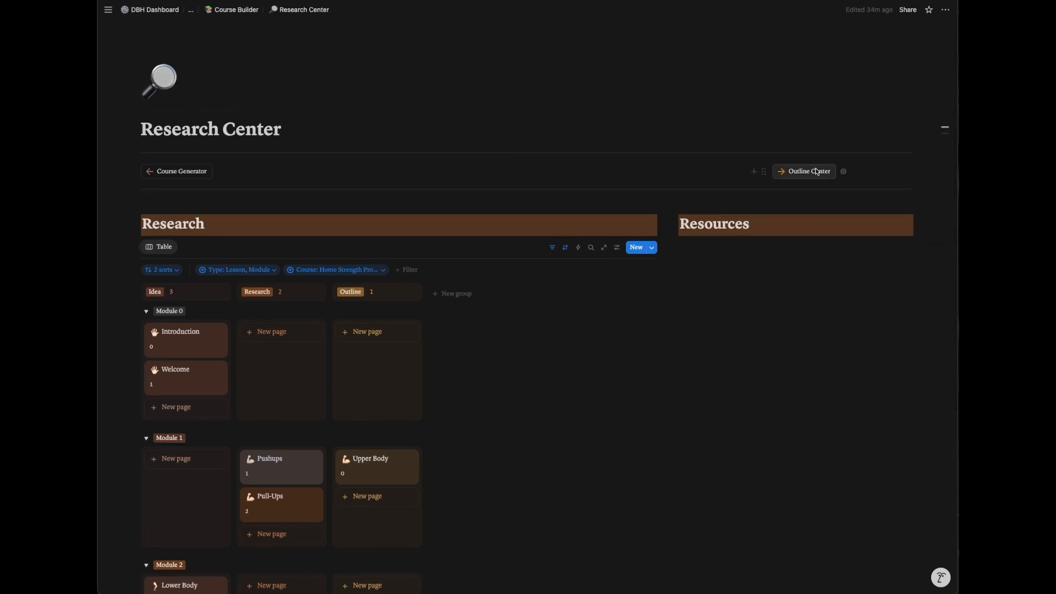
click(818, 172)
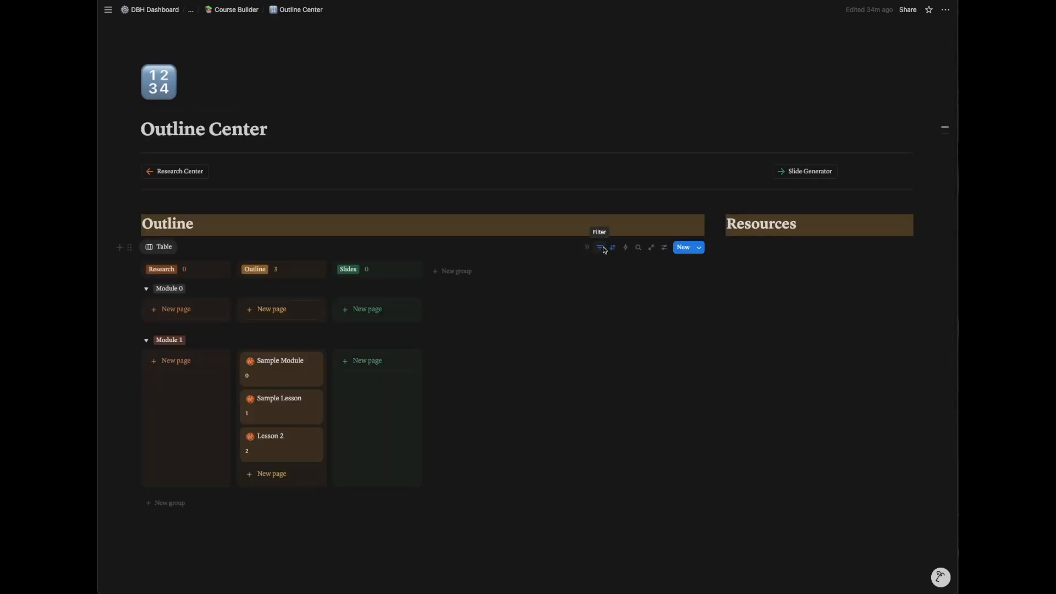
click(600, 247)
click(253, 270)
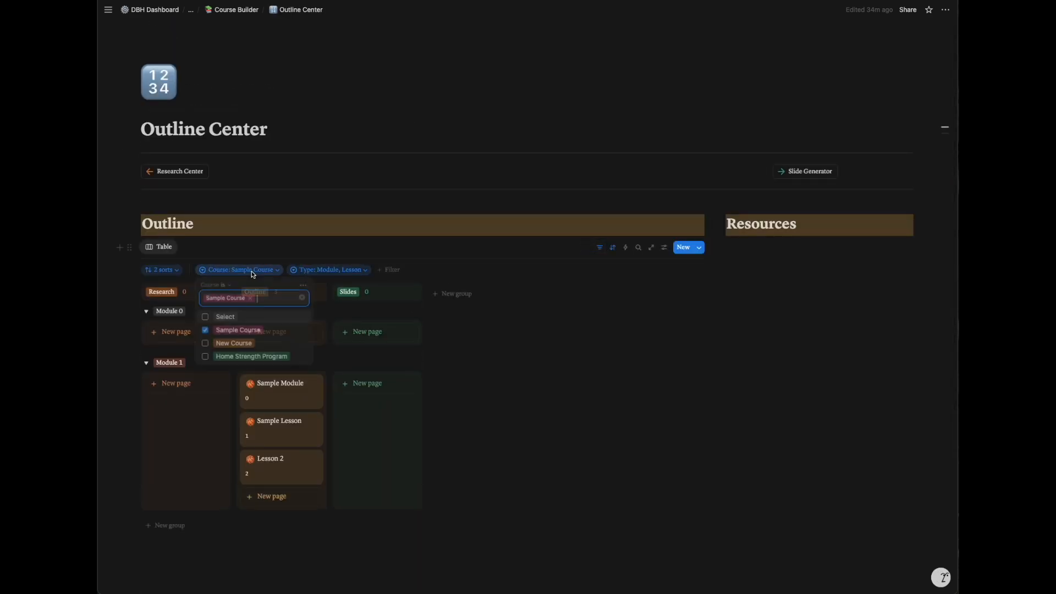
click(205, 358)
click(205, 351)
click(354, 252)
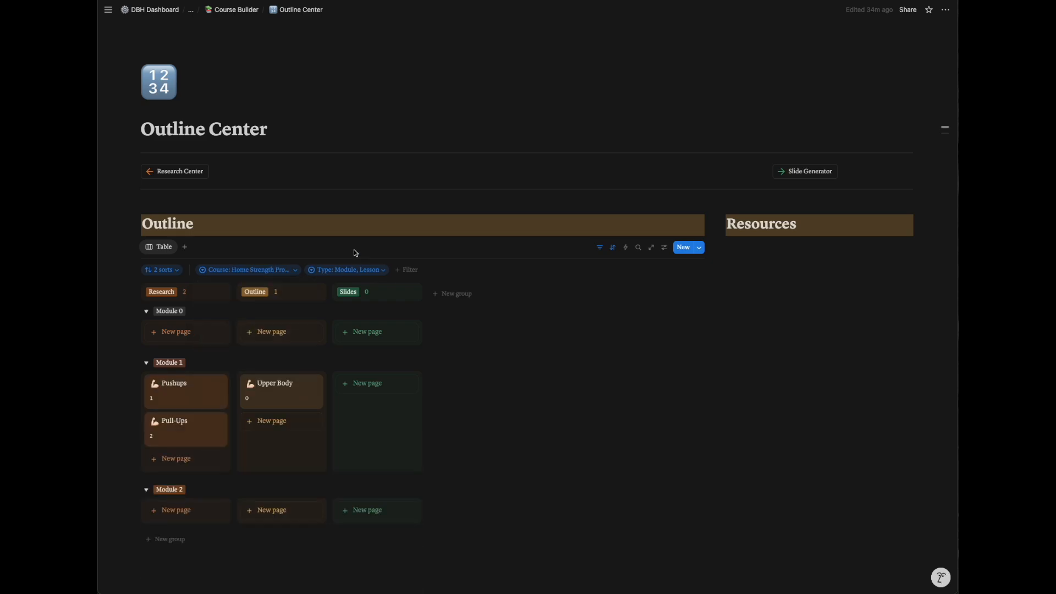
Step: Move the Pushups card to the Outline stage, open the lesson and look inside its Outline toggle under Stage 3
scroll(310, 370, down, 1)
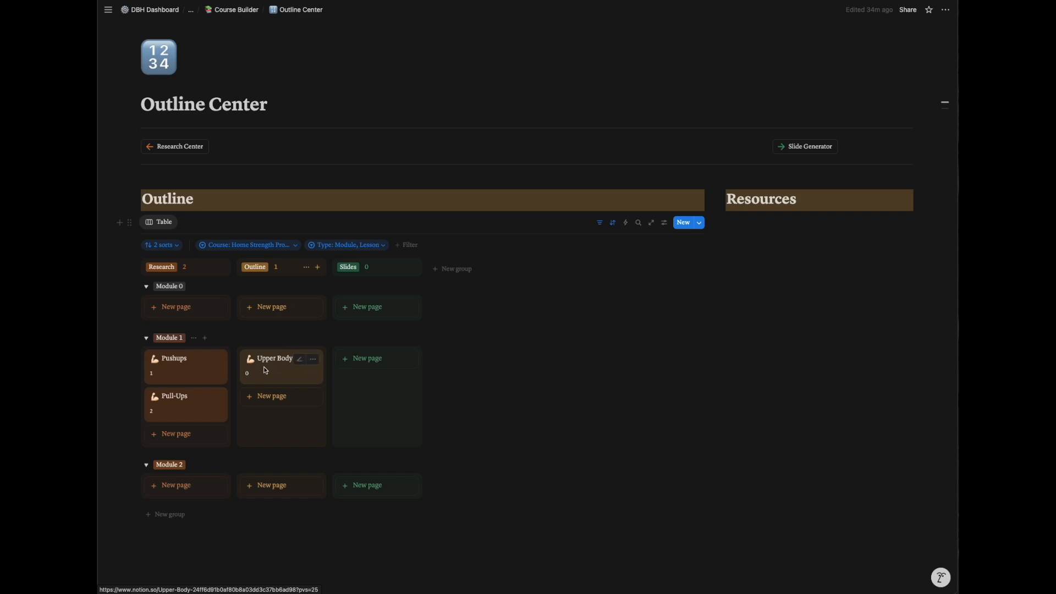
drag(209, 381, 272, 398)
click(273, 397)
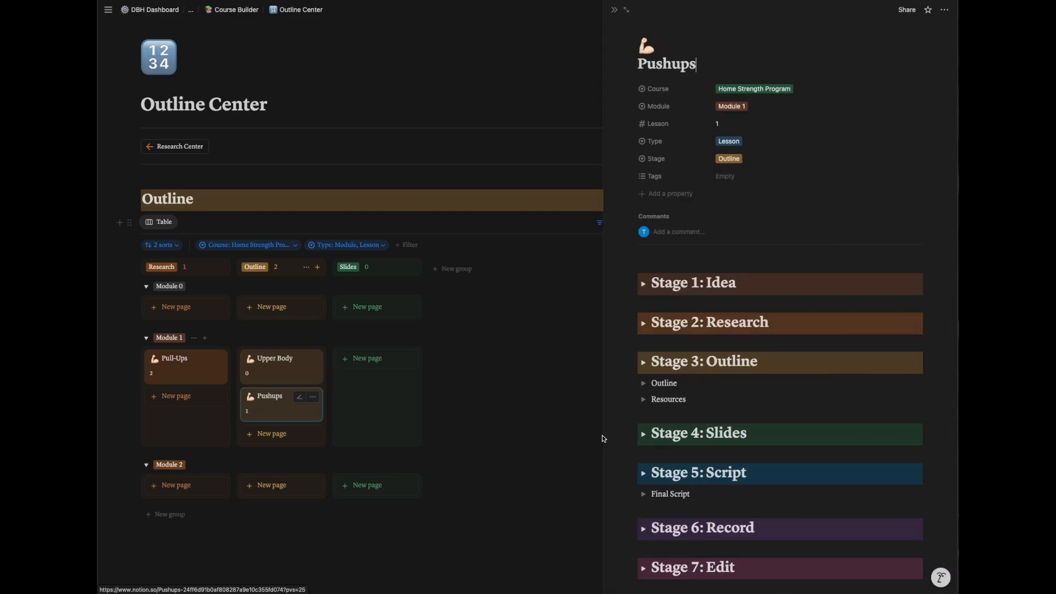
click(644, 384)
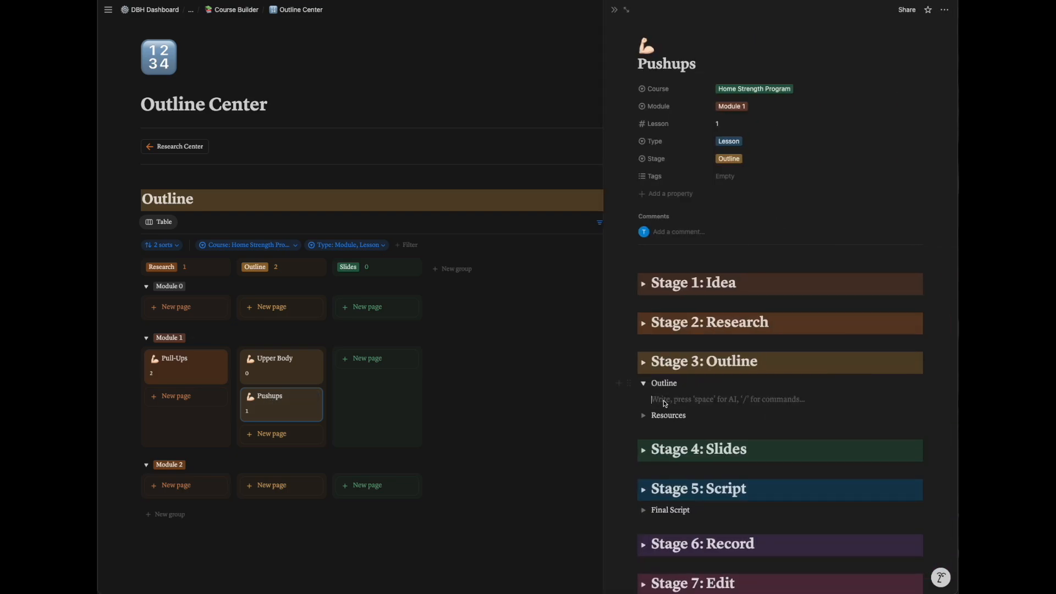
click(648, 383)
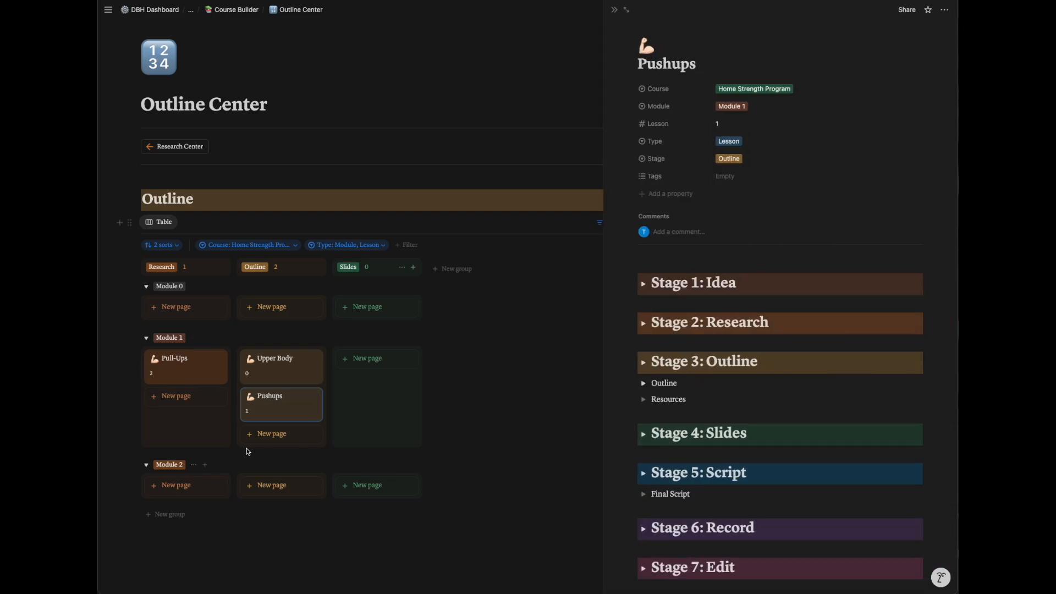
Step: Move the Pull-Ups card to the Outline stage and the Upper Body card to the Slides stage, and close the side page
click(176, 367)
drag(176, 367, 247, 427)
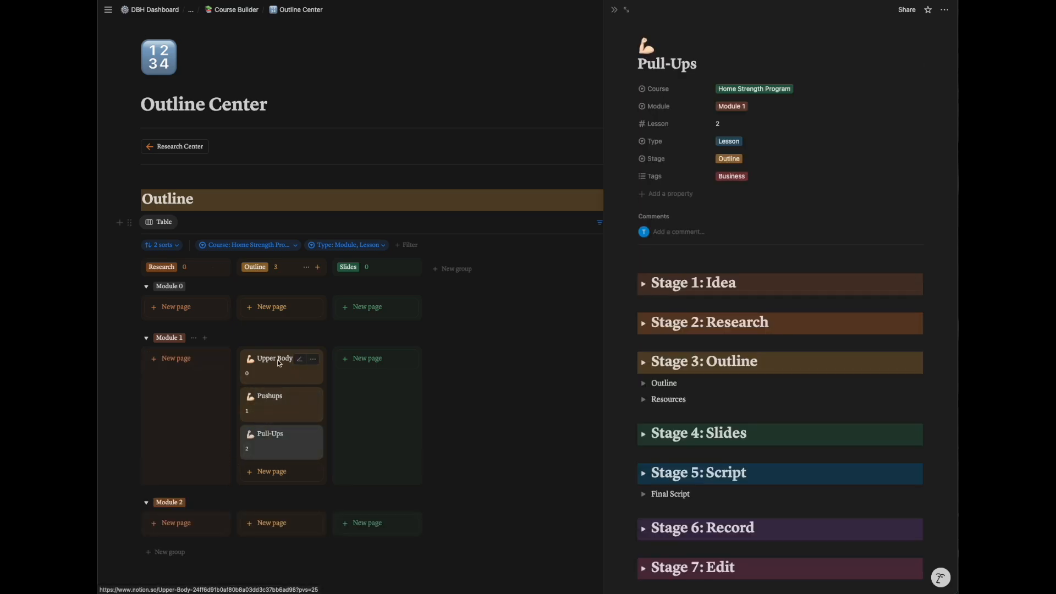
drag(279, 362, 368, 364)
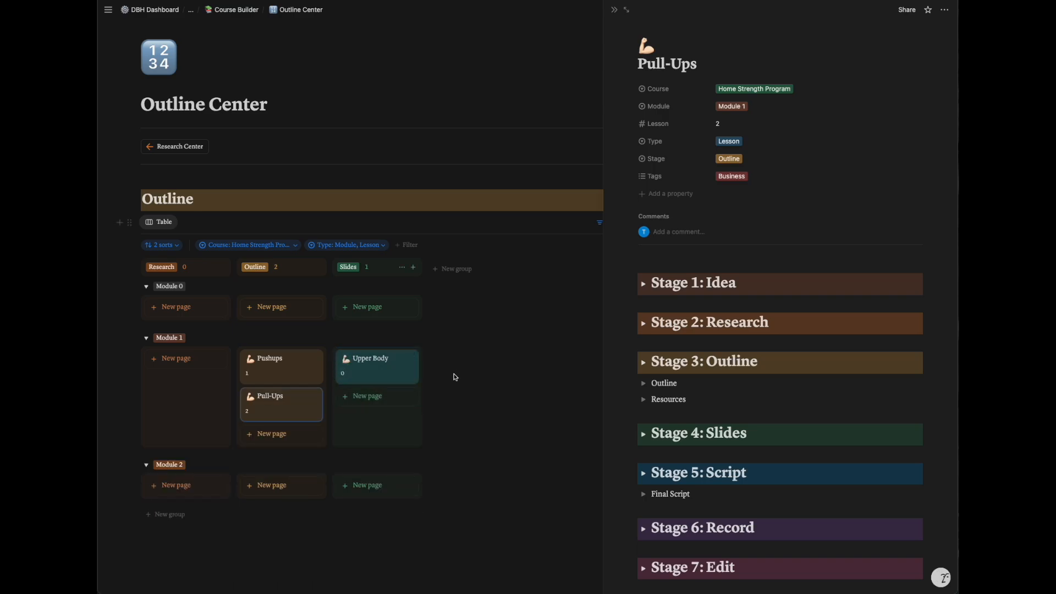
click(614, 9)
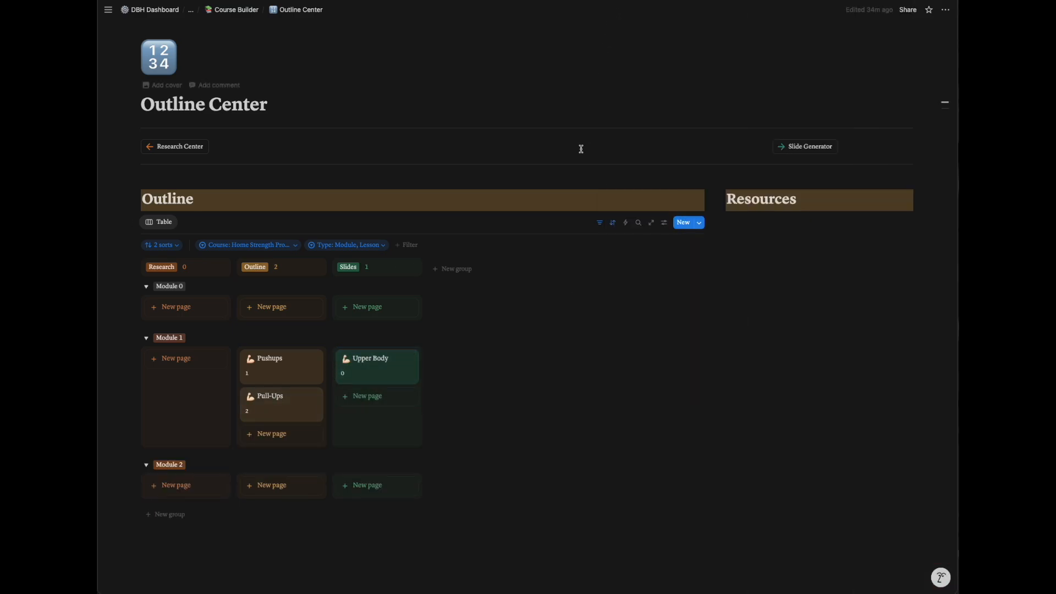
Step: Go to the Slide Generator and switch its board's Course filter from Sample Course to Home Strength Program
click(804, 146)
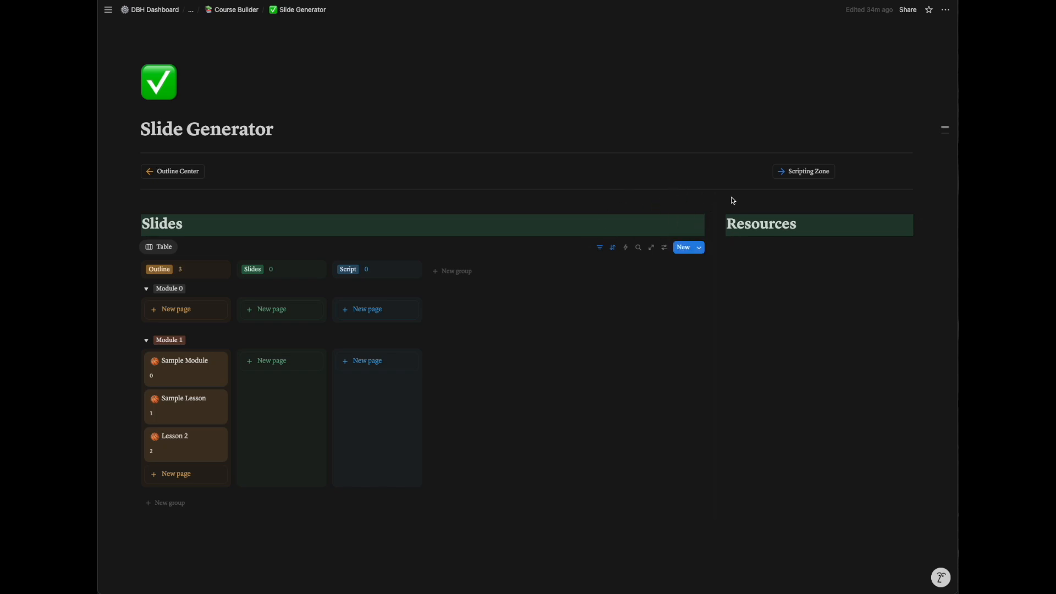
click(599, 247)
click(248, 269)
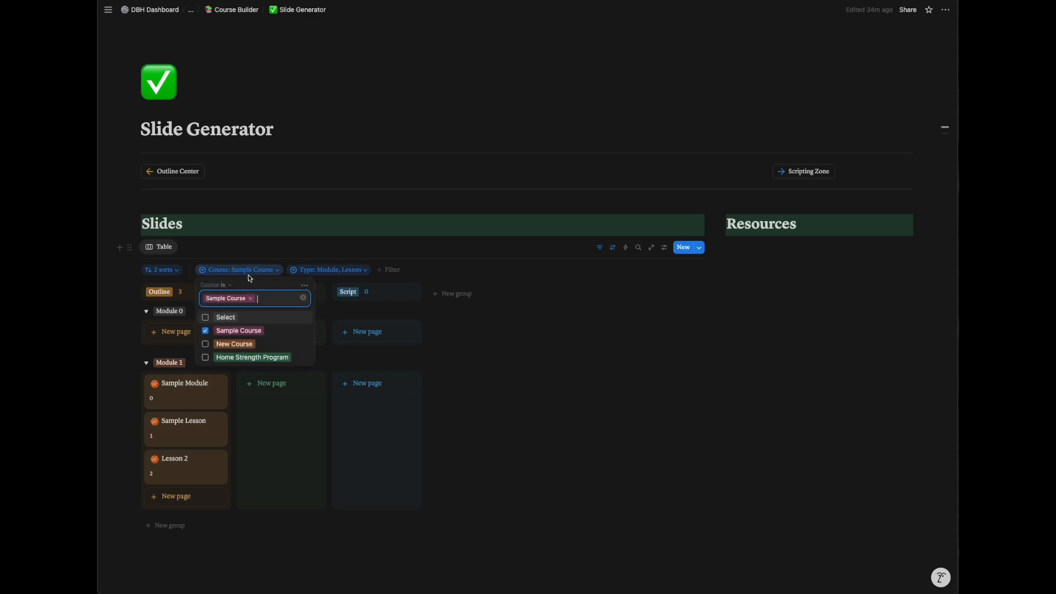
click(206, 358)
click(205, 349)
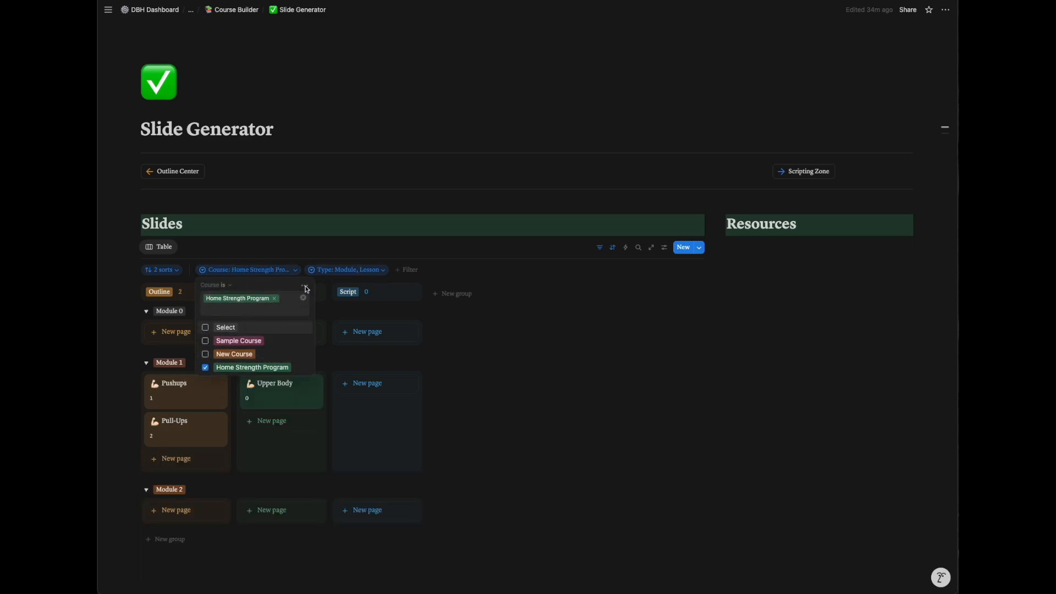
key(Escape)
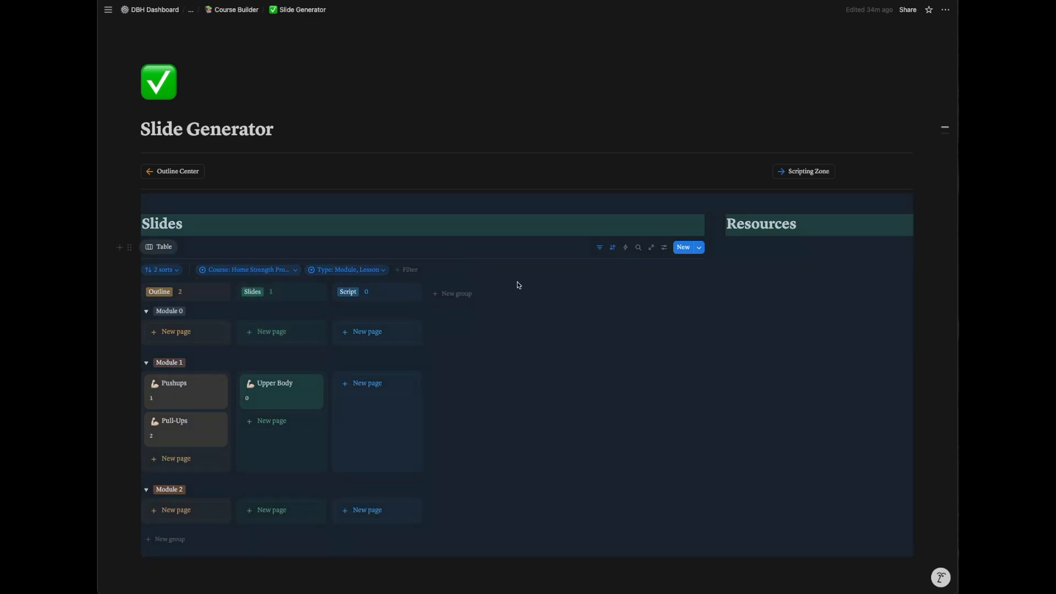
Step: Look through the Scripting Zone, Recording Studio, Editors Desk and Upload Center pages in order, ending back at the Course Builder
click(804, 171)
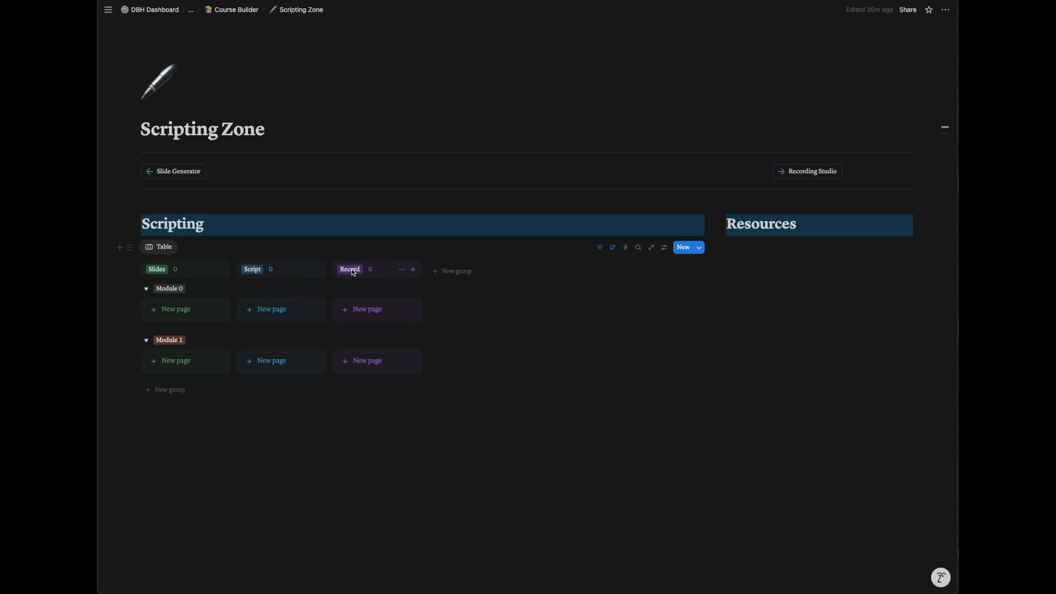
click(811, 171)
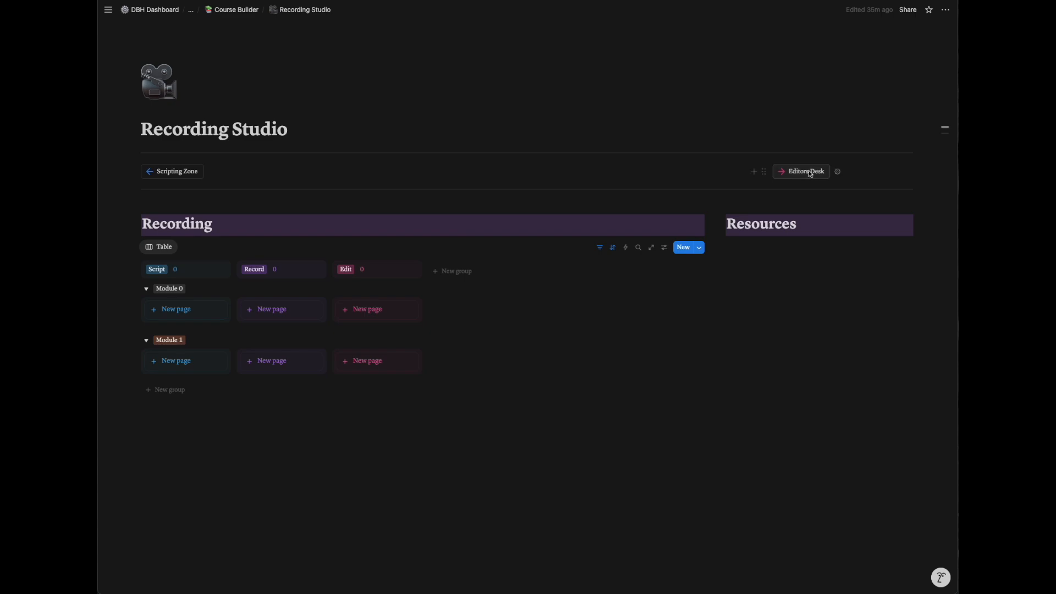
click(811, 172)
click(810, 172)
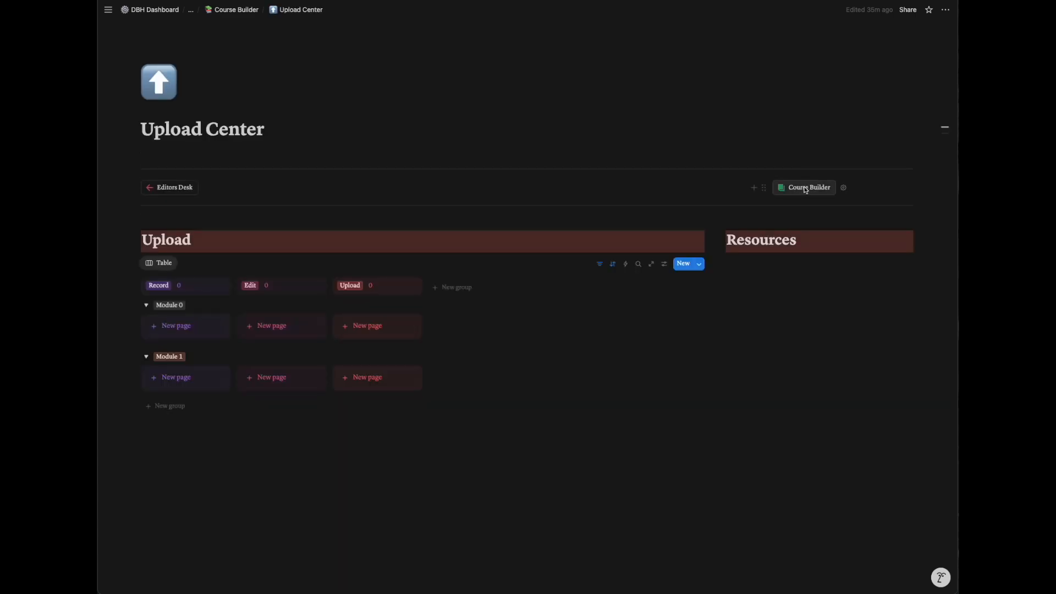
click(805, 189)
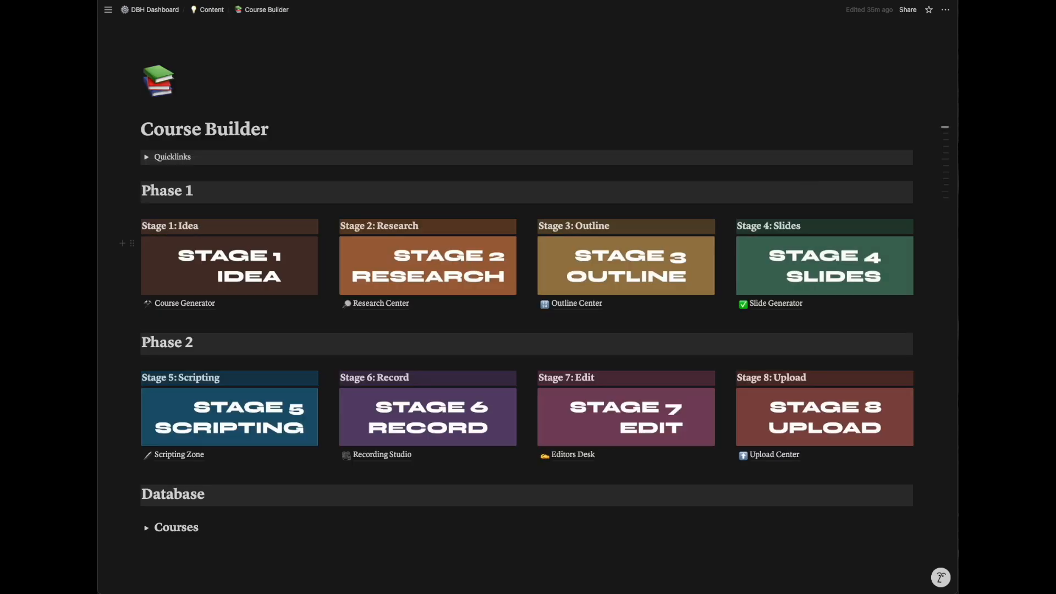
Step: Go to the Content Generator from the Content page and expand the Ideas boards under Content Tracker
click(211, 10)
click(566, 258)
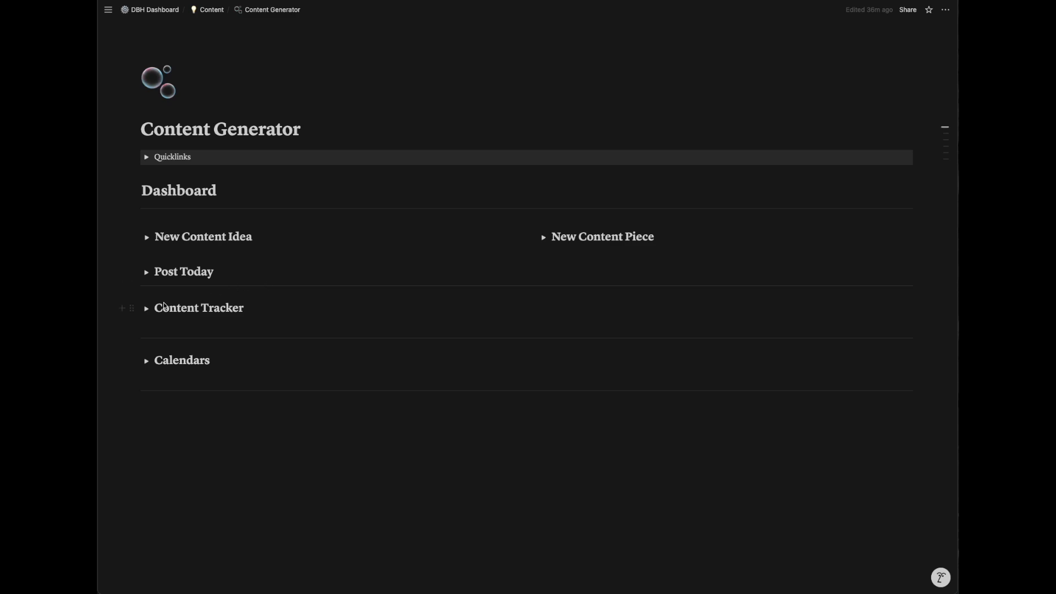
click(147, 309)
scroll(158, 314, down, 1)
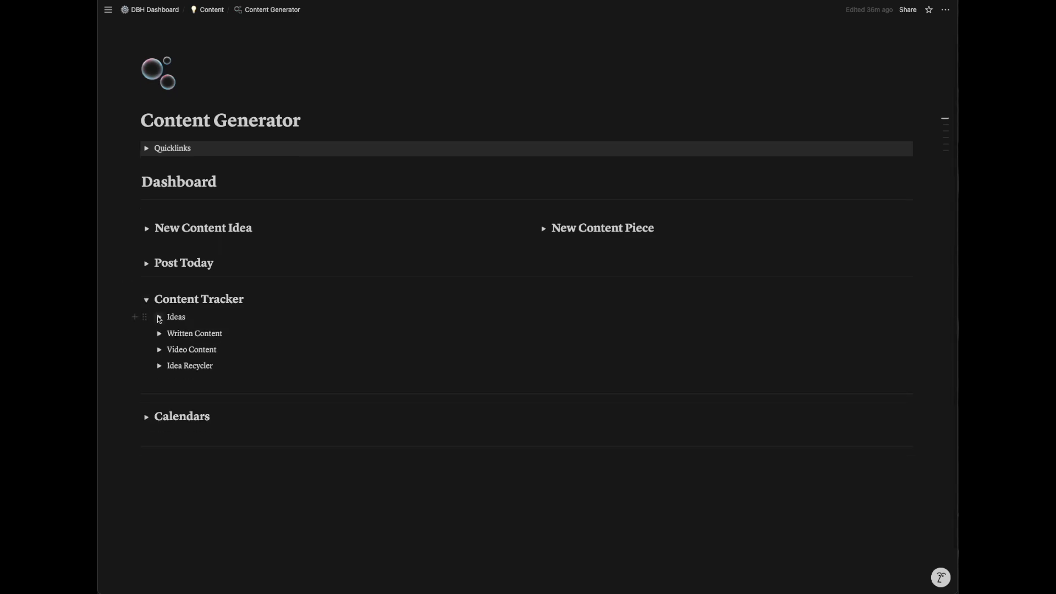
click(159, 317)
scroll(165, 314, down, 3)
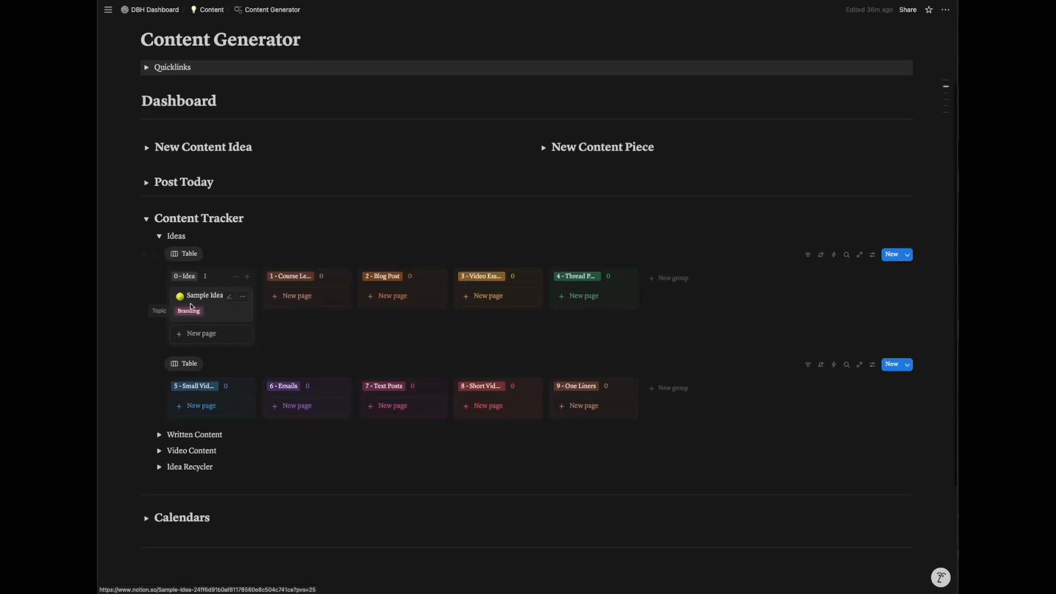
Step: Add a page named "10 Pushup Variations for a bigger chest" to the 0 - Idea column of the Ideas board
scroll(191, 307, down, 1)
click(196, 307)
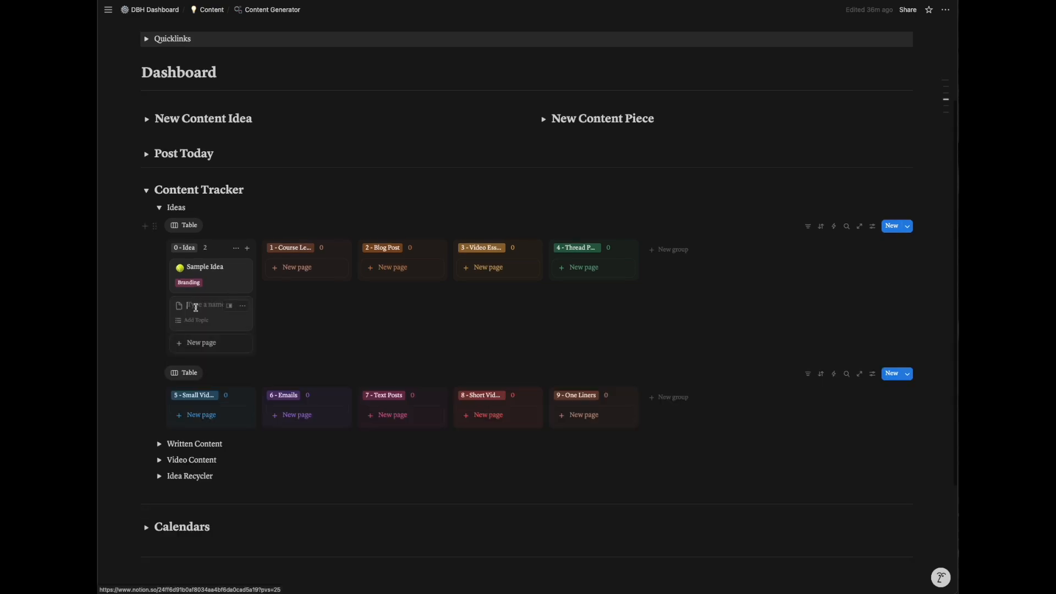
text(10 Pushup Variation)
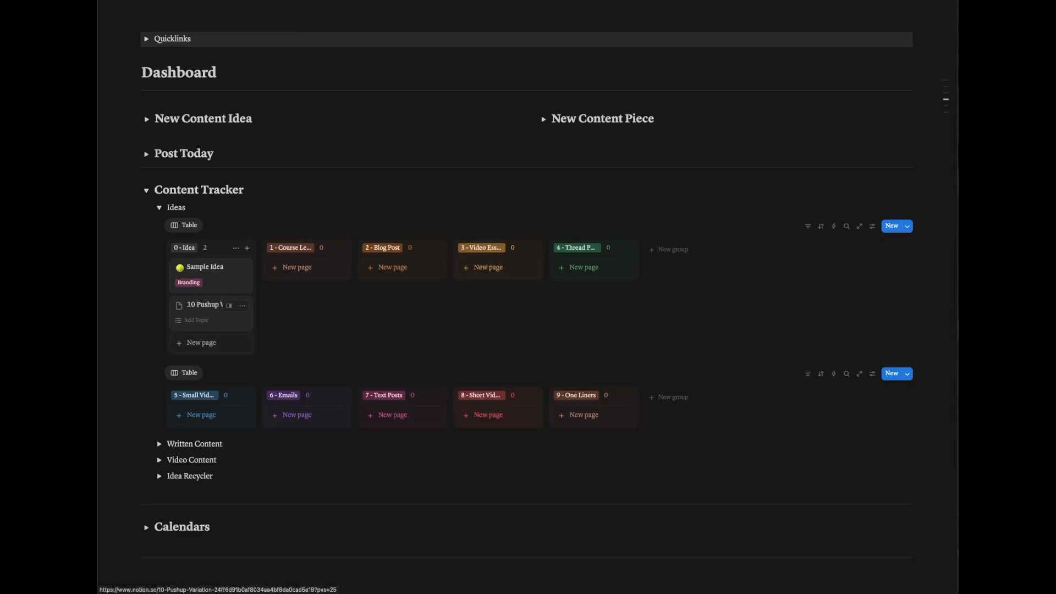
text(s for a bigger chest)
key(Return)
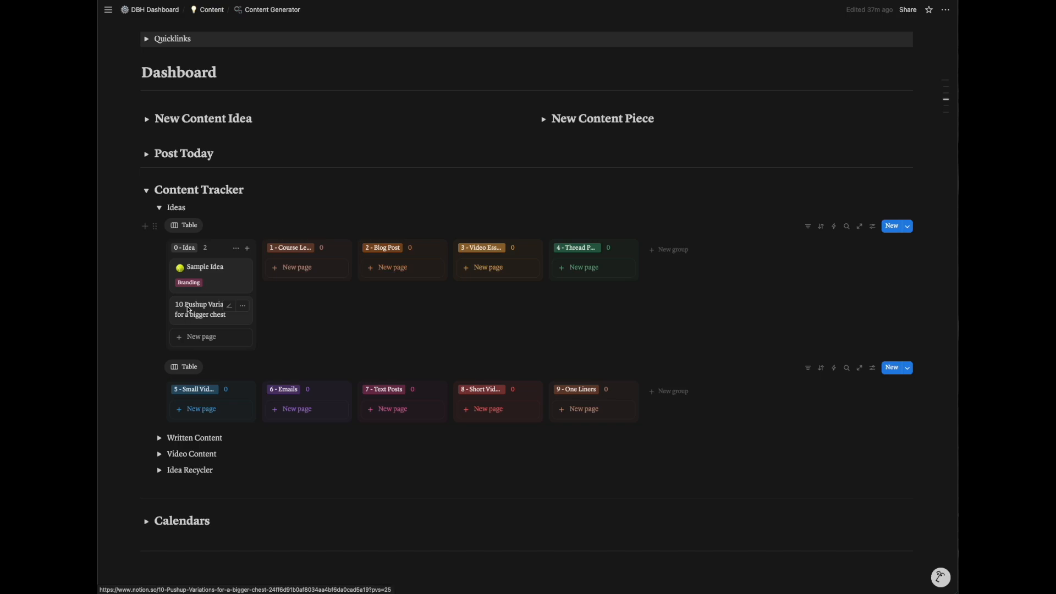
Step: Move the "10 Pushup Variations for a bigger chest" card successively through columns 1, 3 and 4 to column 5 of the Ideas boards
drag(209, 311, 288, 263)
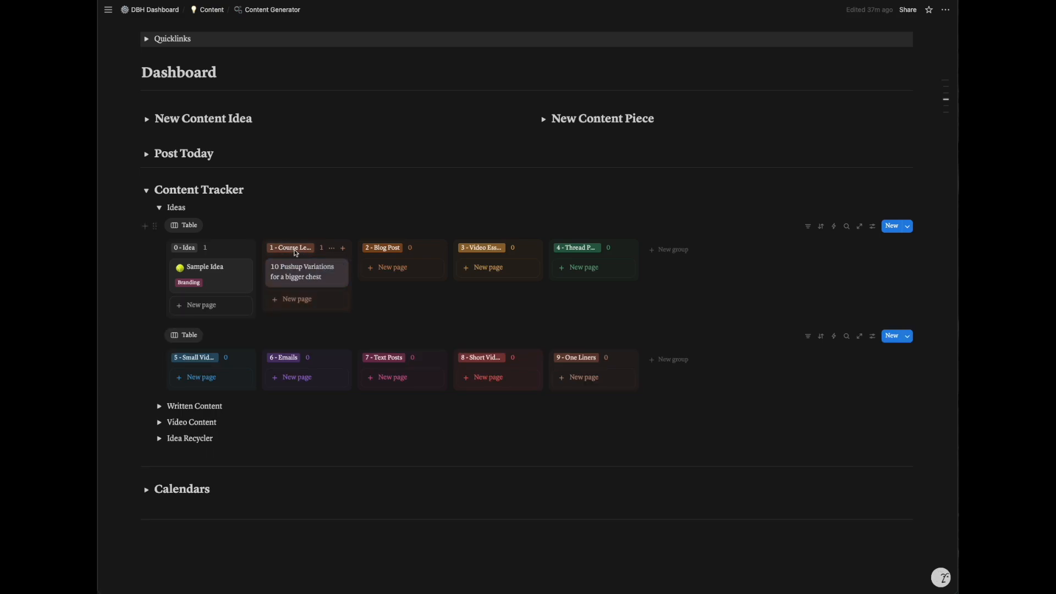
drag(295, 270, 467, 274)
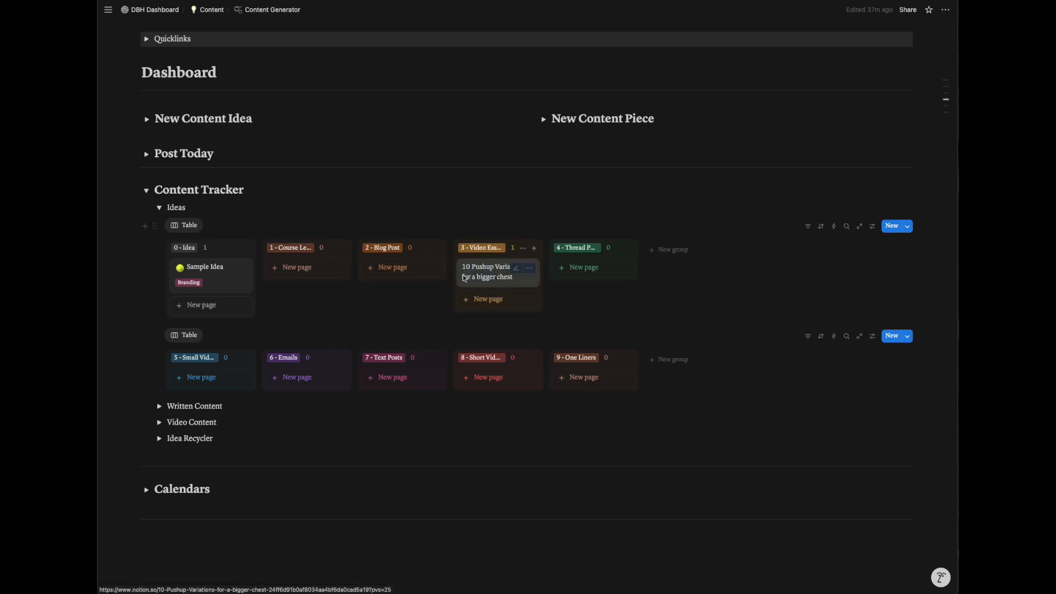
drag(473, 277, 570, 270)
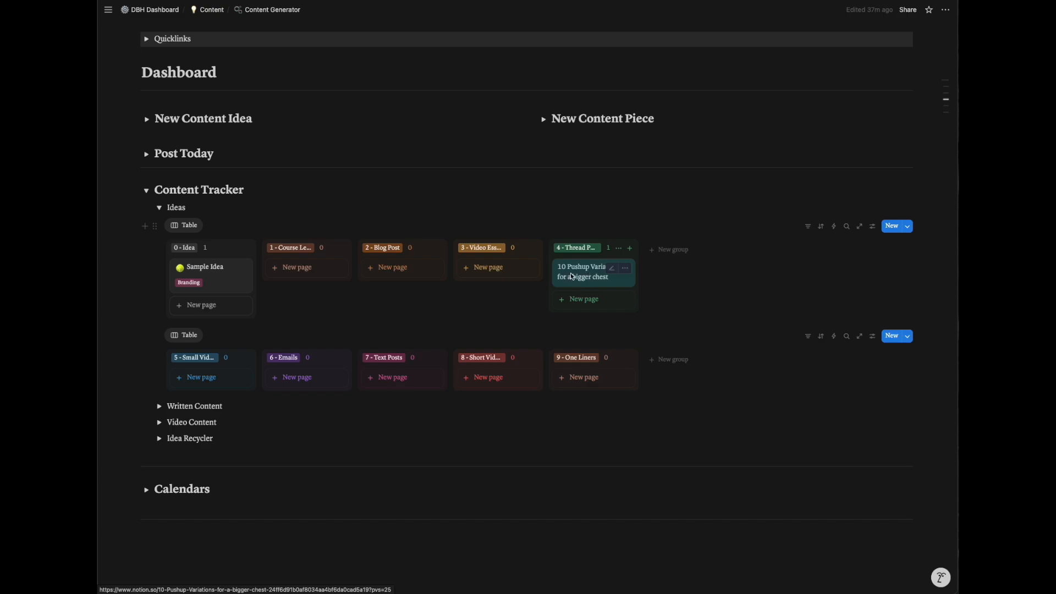
drag(573, 275, 192, 378)
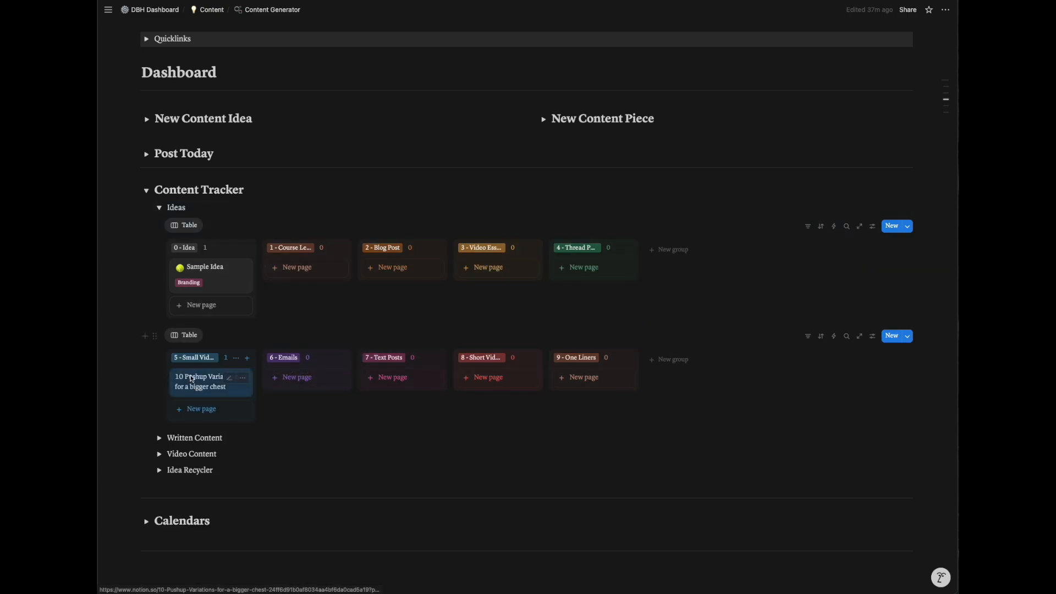
Step: Move the "10 Pushup Variations for a bigger chest" card through the 6 - Emails column to 7 - Text Posts
scroll(190, 368, down, 1)
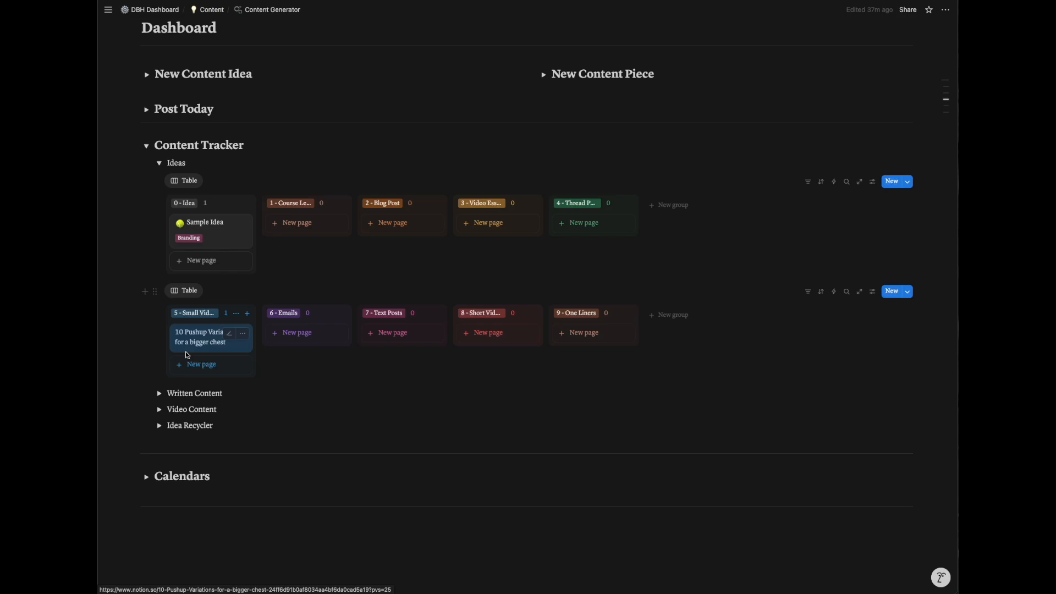
drag(189, 336, 304, 341)
scroll(299, 341, down, 1)
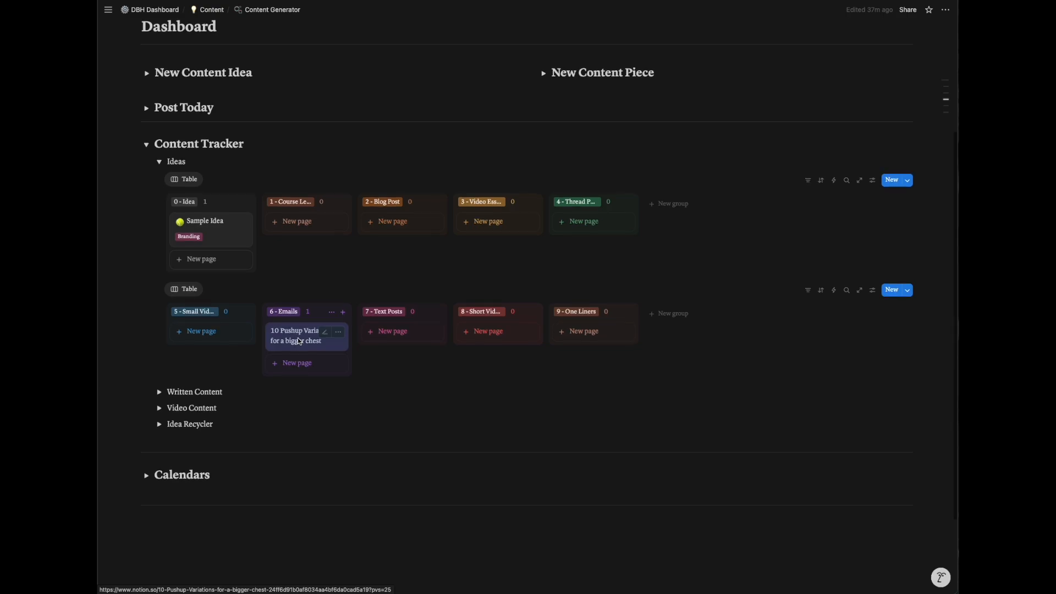
drag(295, 339, 379, 337)
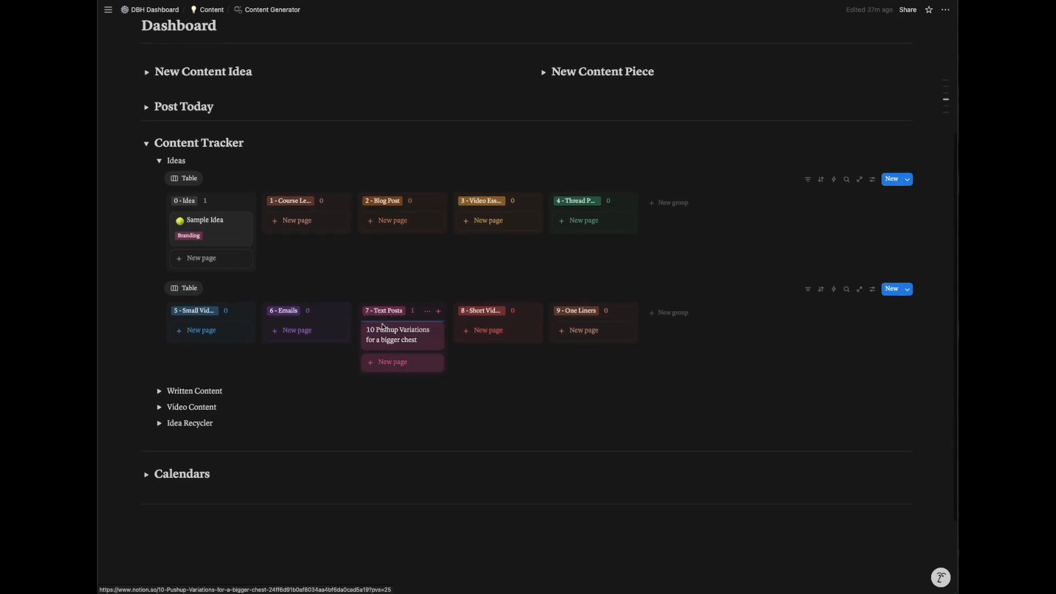
Step: Move the "10 Pushup Variations for a bigger chest" card through the 8 - Short Videos column to 9 - One Liners
scroll(383, 332, down, 1)
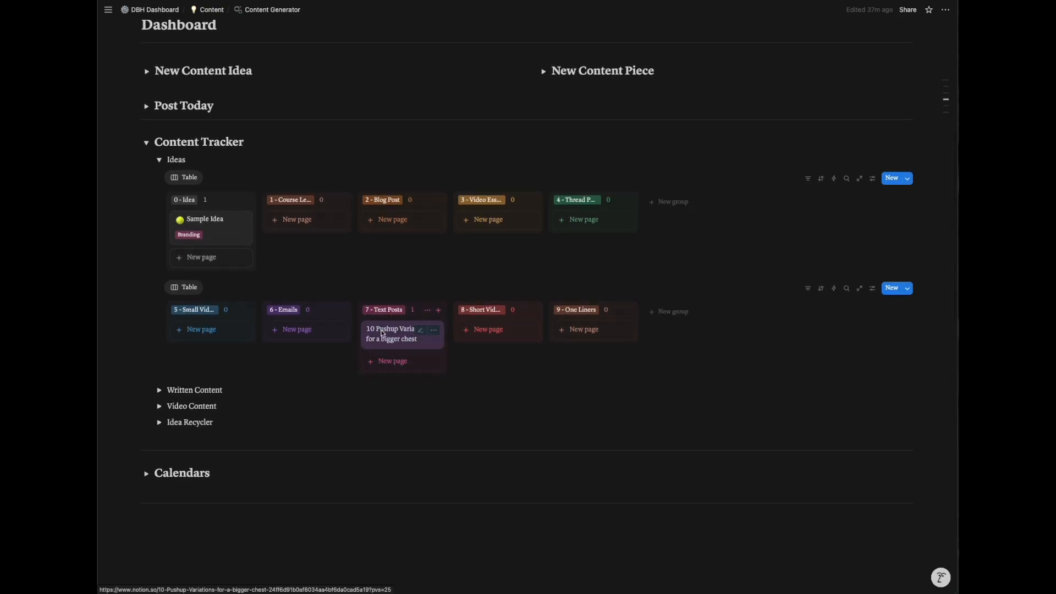
drag(386, 337, 492, 330)
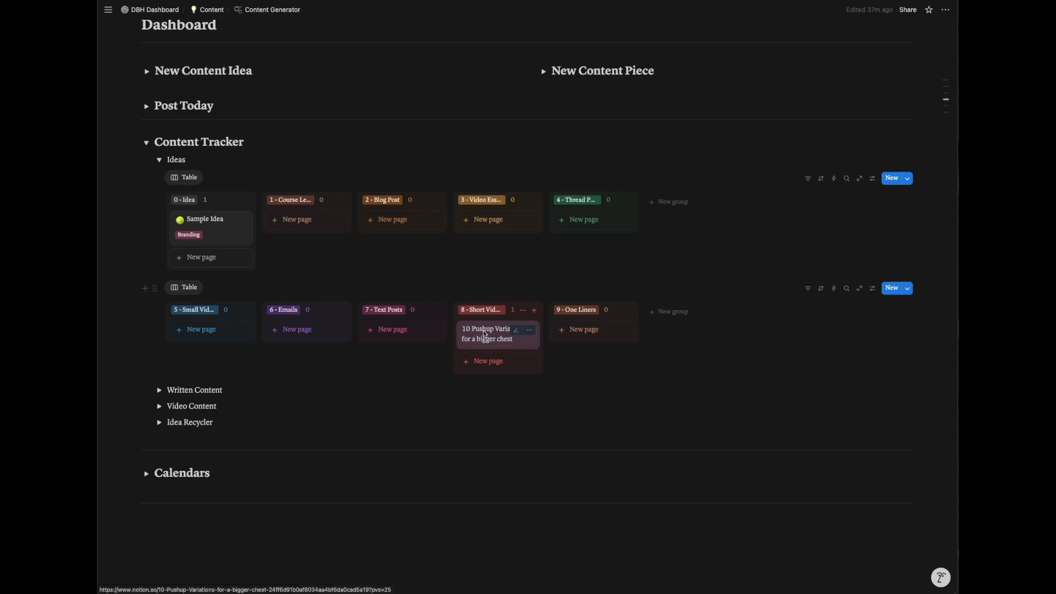
drag(479, 336, 553, 329)
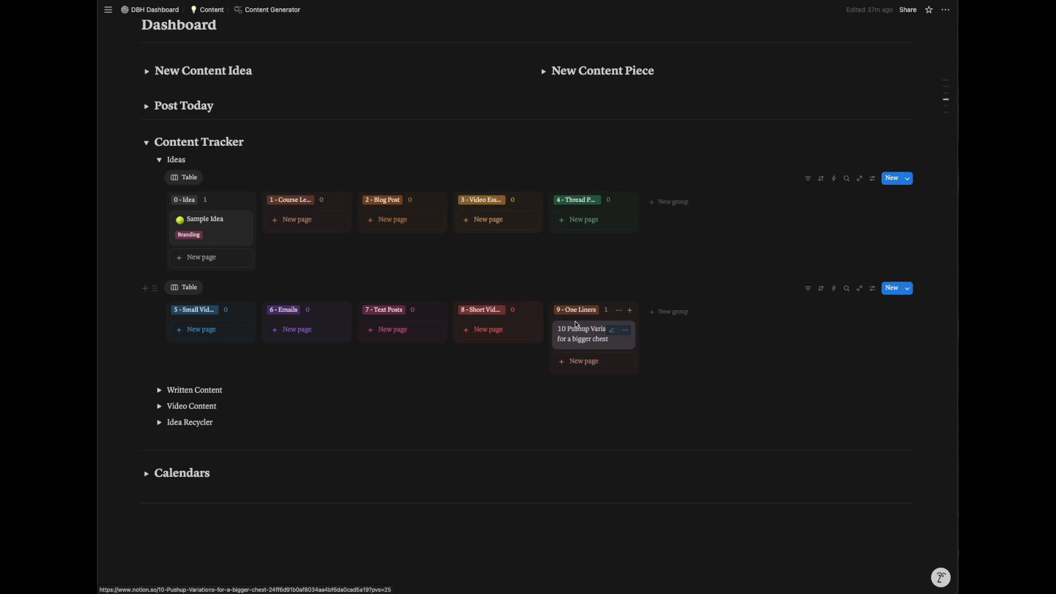
Step: Set the Stage of the "10 Pushup Variations for a bigger chest" page to Reuse and close the page
click(578, 329)
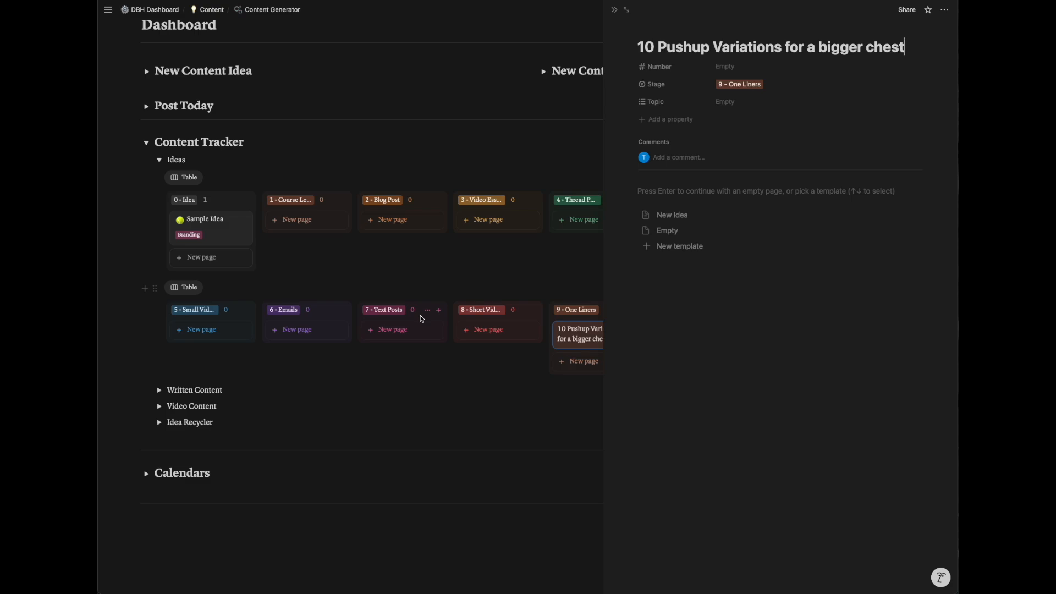
click(740, 84)
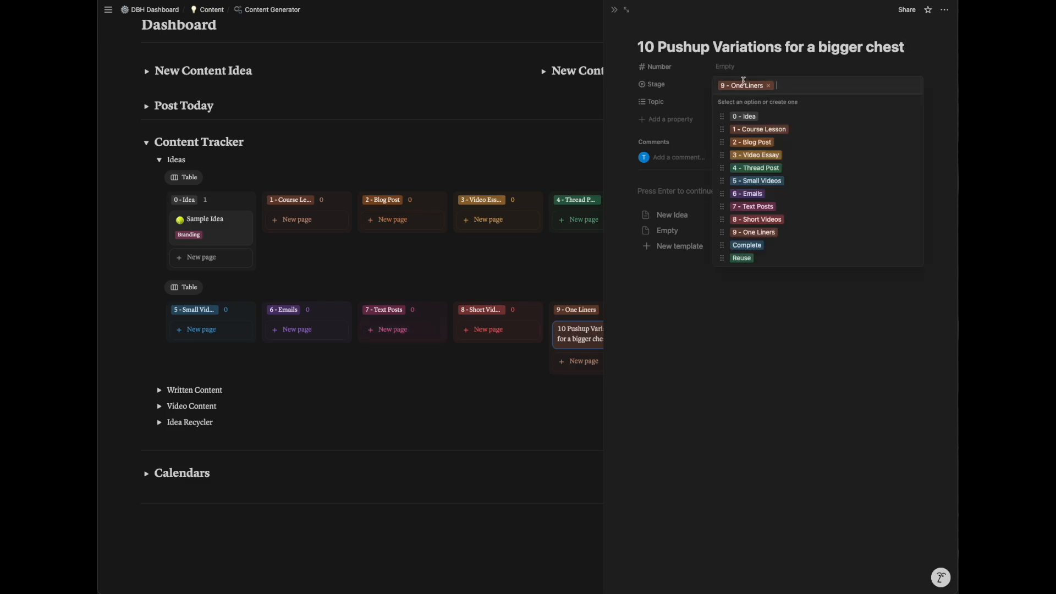
click(788, 260)
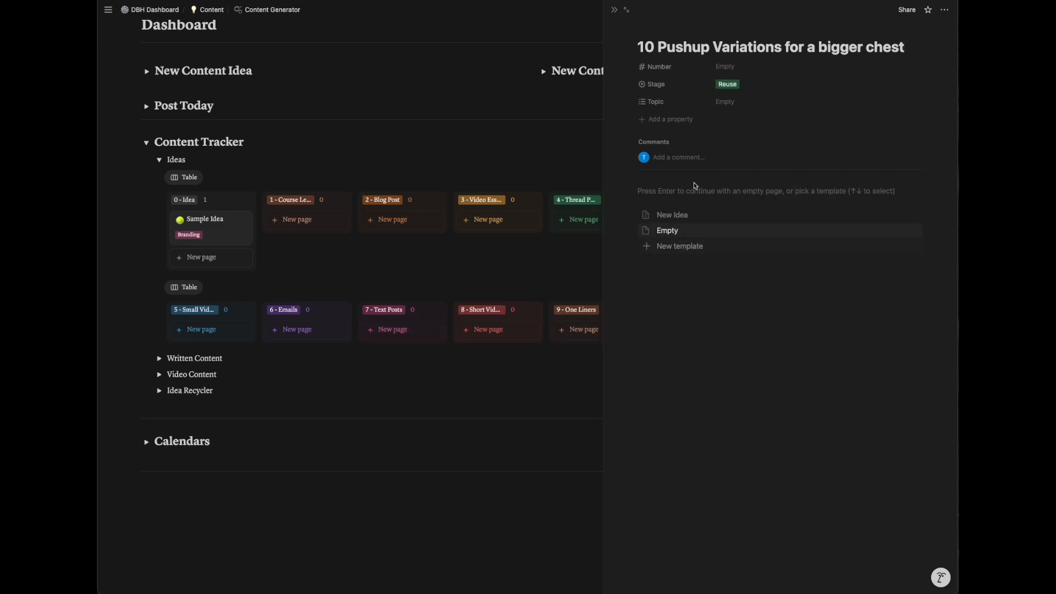
click(614, 11)
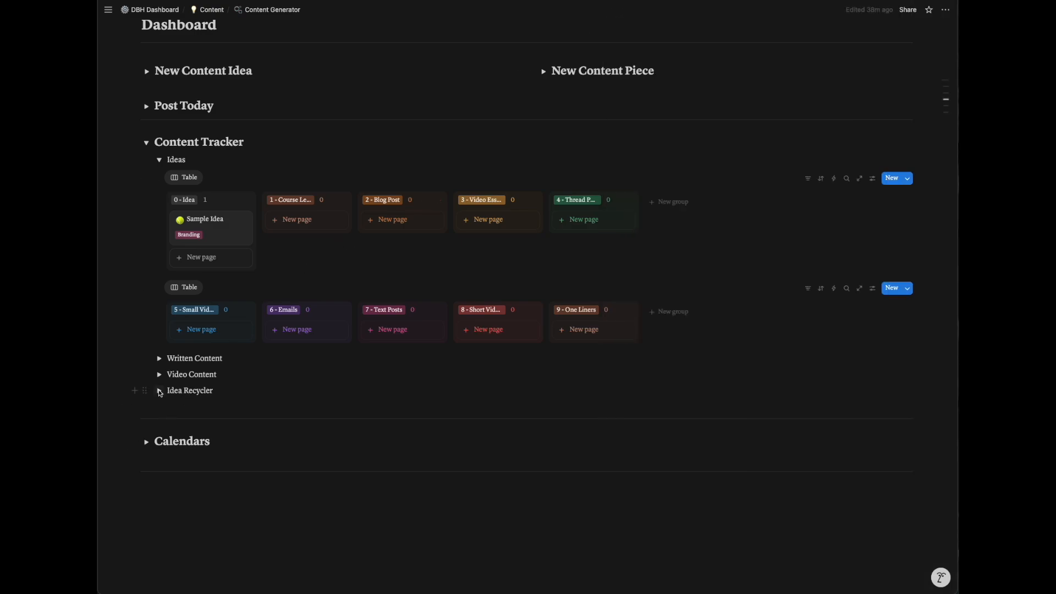
Step: Open "10 Pushup Variations for a bigger chest" from the Idea Recycler, set its Stage to 4 - Thread Post, and close it
click(175, 392)
click(159, 392)
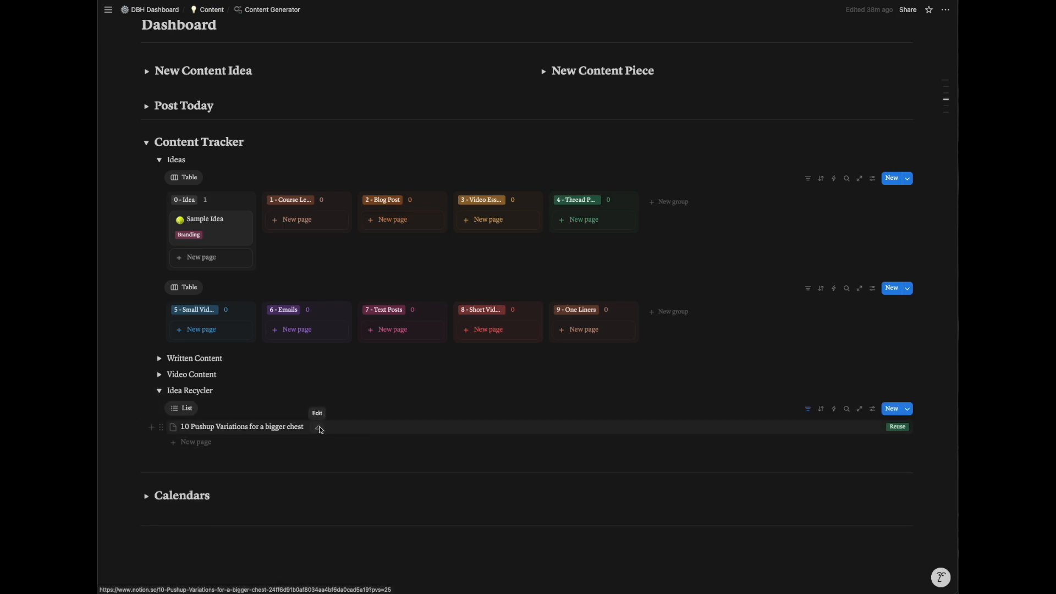
click(243, 428)
click(735, 85)
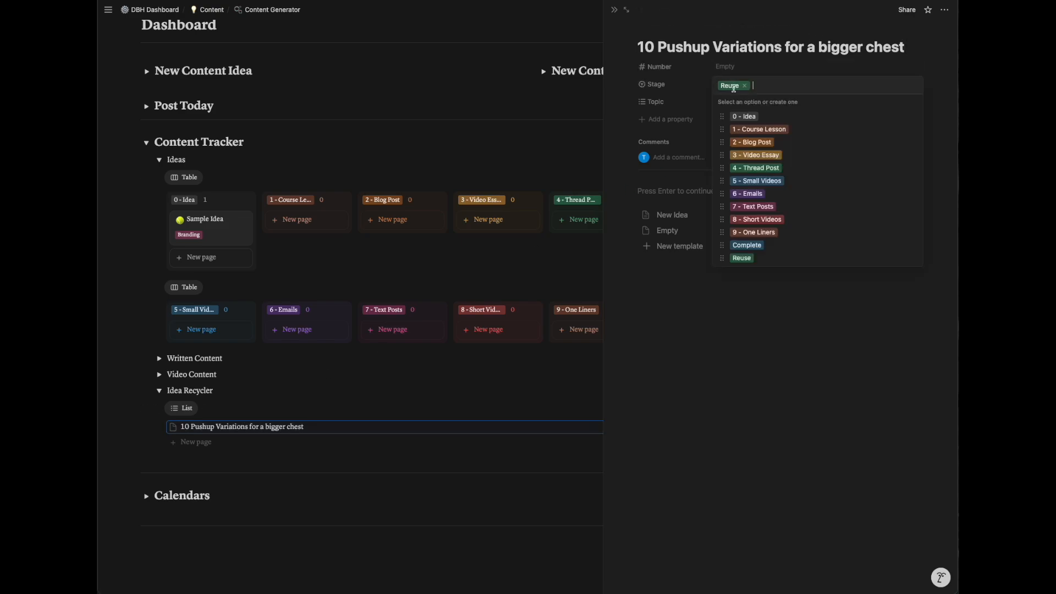
click(753, 168)
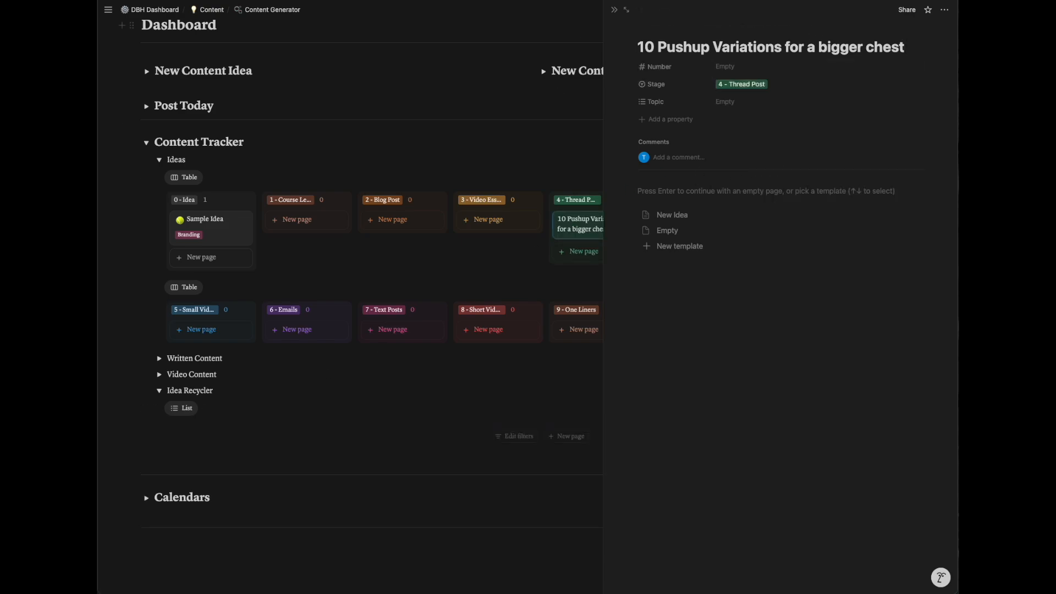
key(Escape)
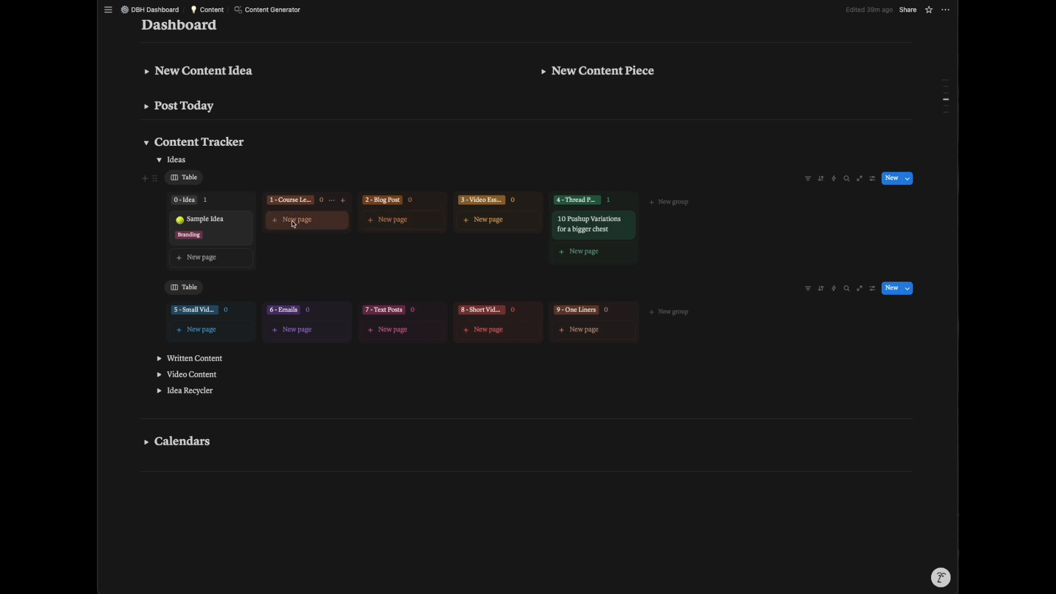
Step: Collapse the Ideas boards and expand the Written Content boards under Content Tracker
scroll(297, 246, down, 1)
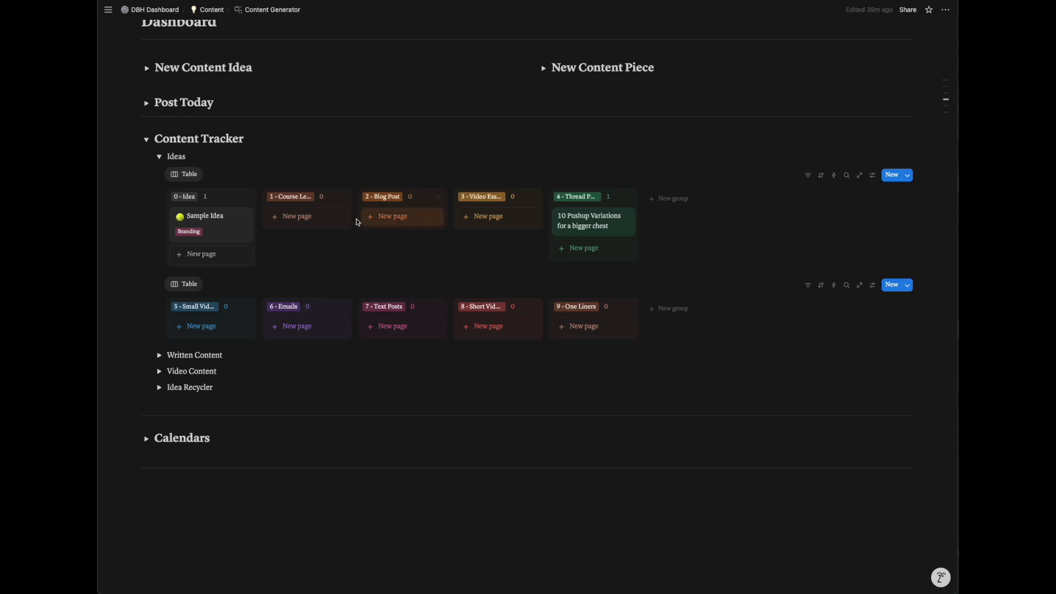
click(159, 156)
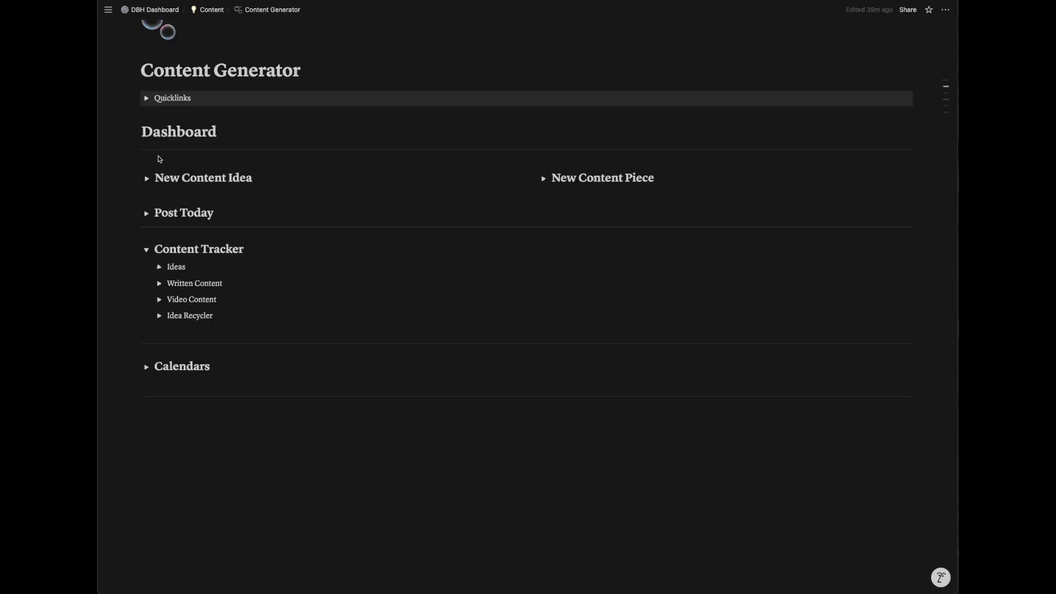
click(160, 284)
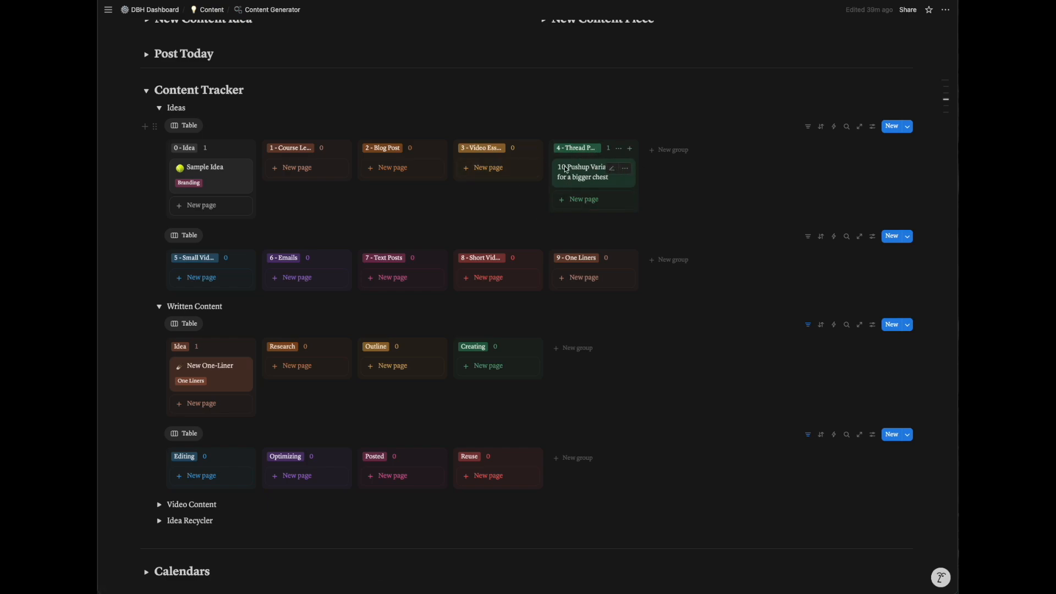
Step: Expand New Content Piece and add a page named "10 Pushup Variations Thread"
scroll(565, 166, up, 3)
click(543, 114)
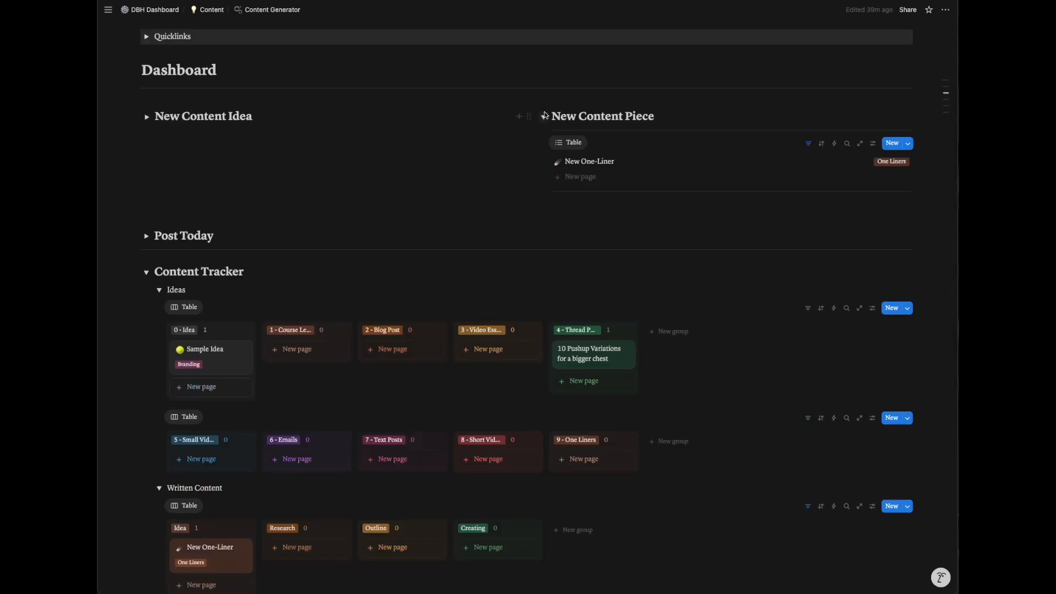
click(572, 181)
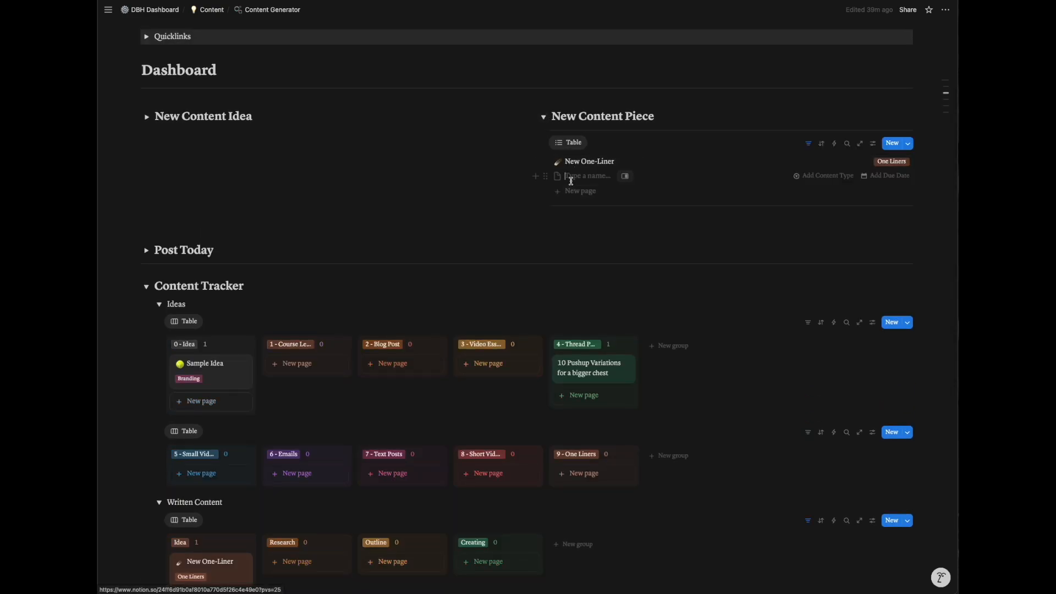
text(10 Pushup Variations Thread)
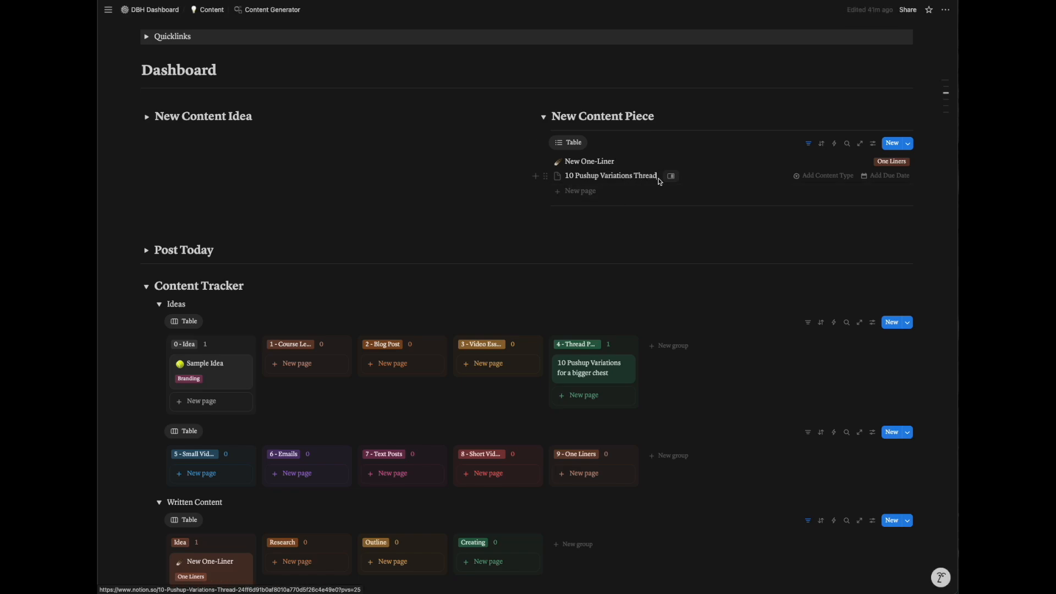
Step: Open the "10 Pushup Variations Thread" page and apply the New Thread Post template
click(671, 175)
scroll(691, 215, down, 5)
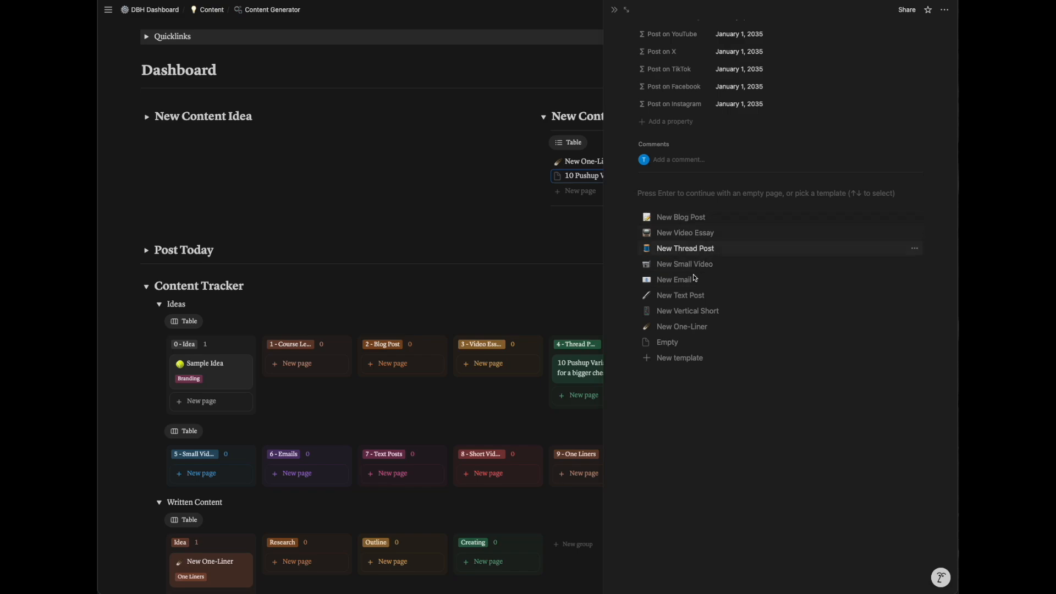
click(686, 249)
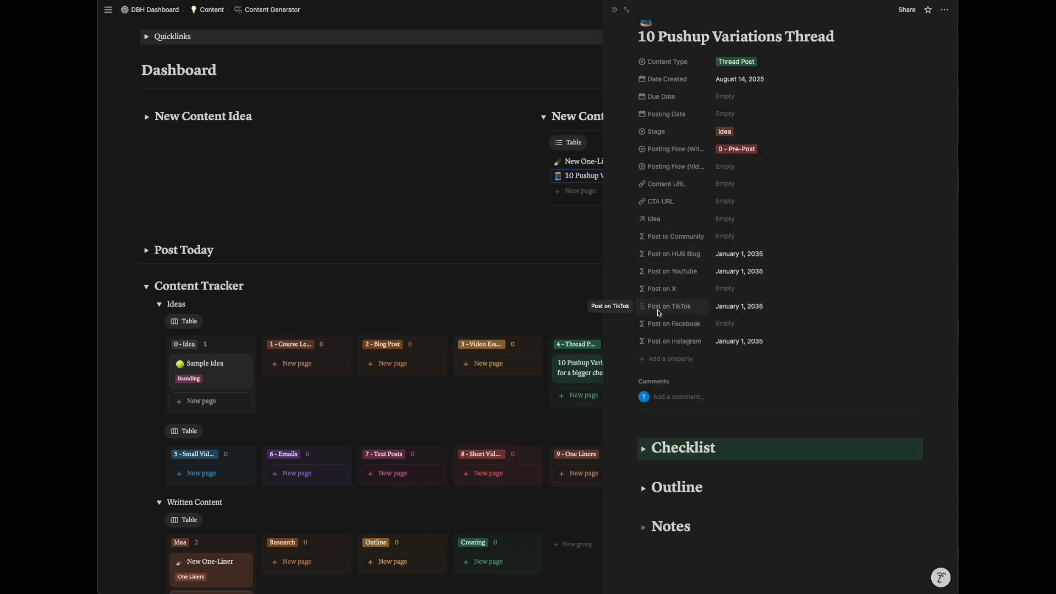
Step: Examine the Checklist, Outline and Notes sections of the "10 Pushup Variations Thread" page, collapsing them again
click(645, 449)
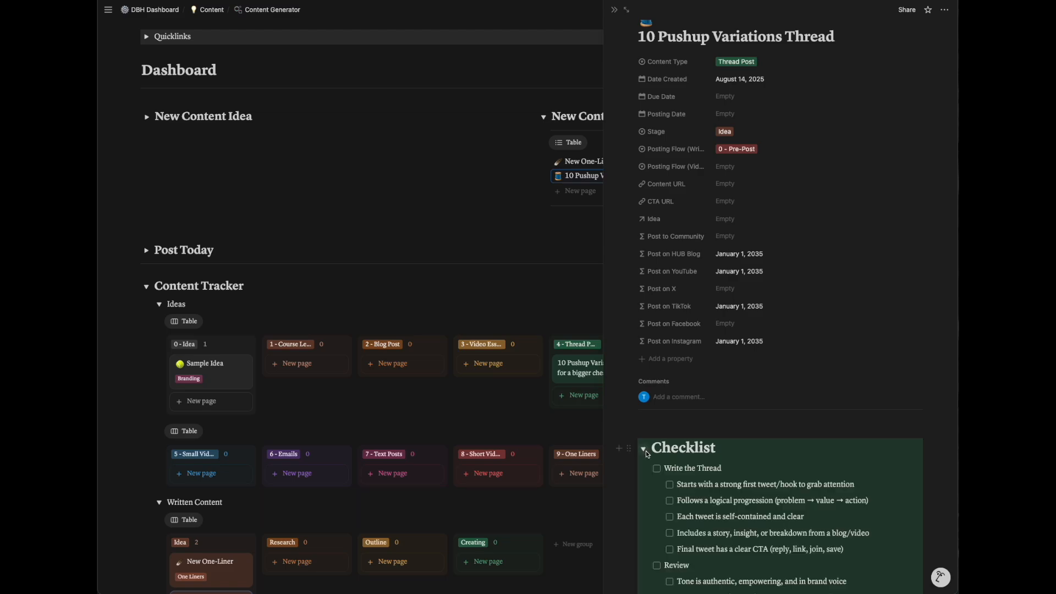
scroll(647, 455, down, 5)
click(643, 503)
scroll(646, 504, down, 1)
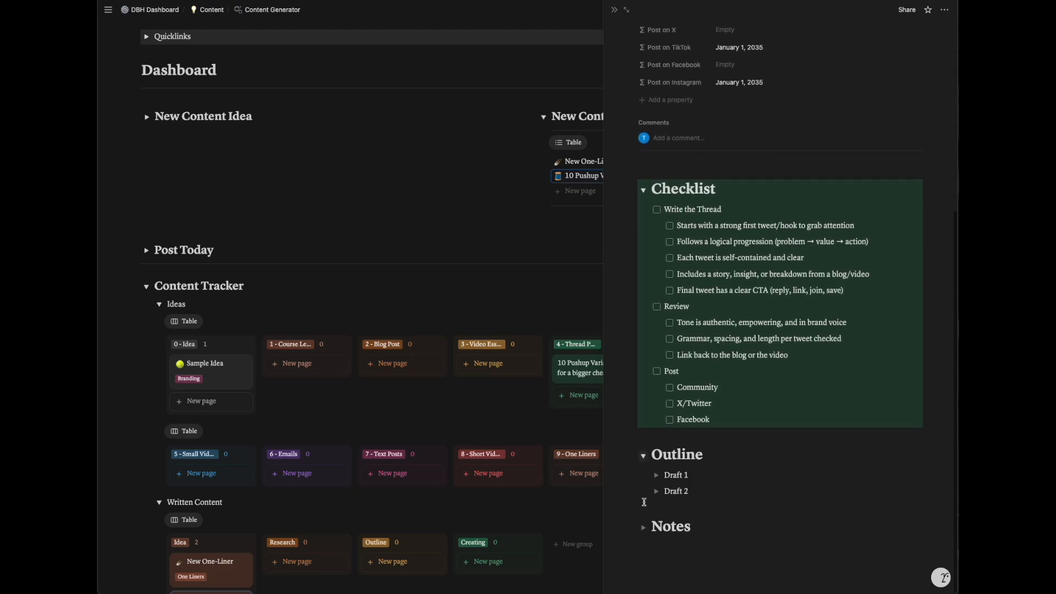
click(642, 527)
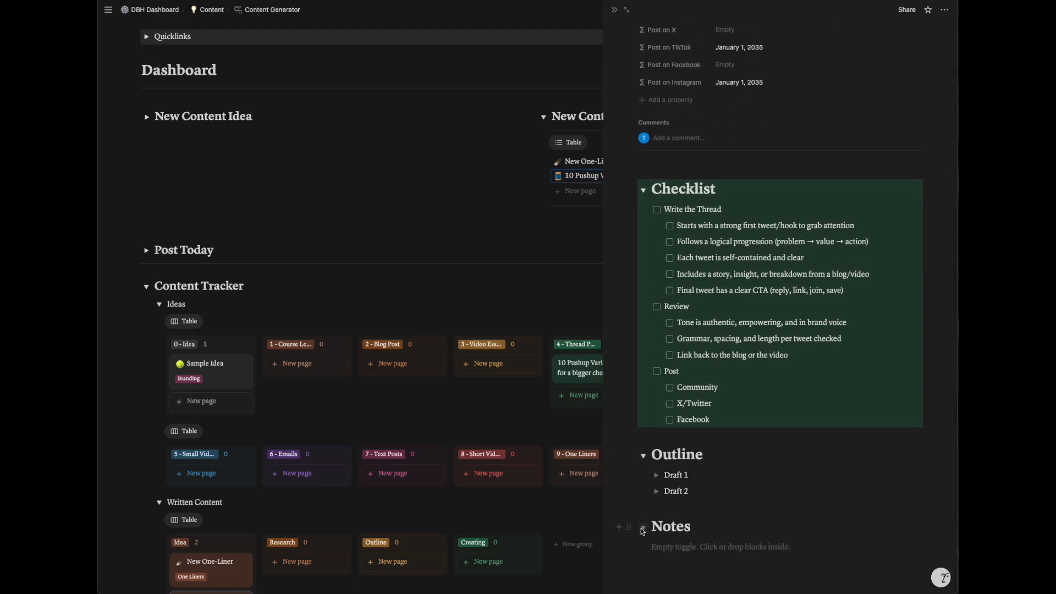
click(643, 529)
click(644, 456)
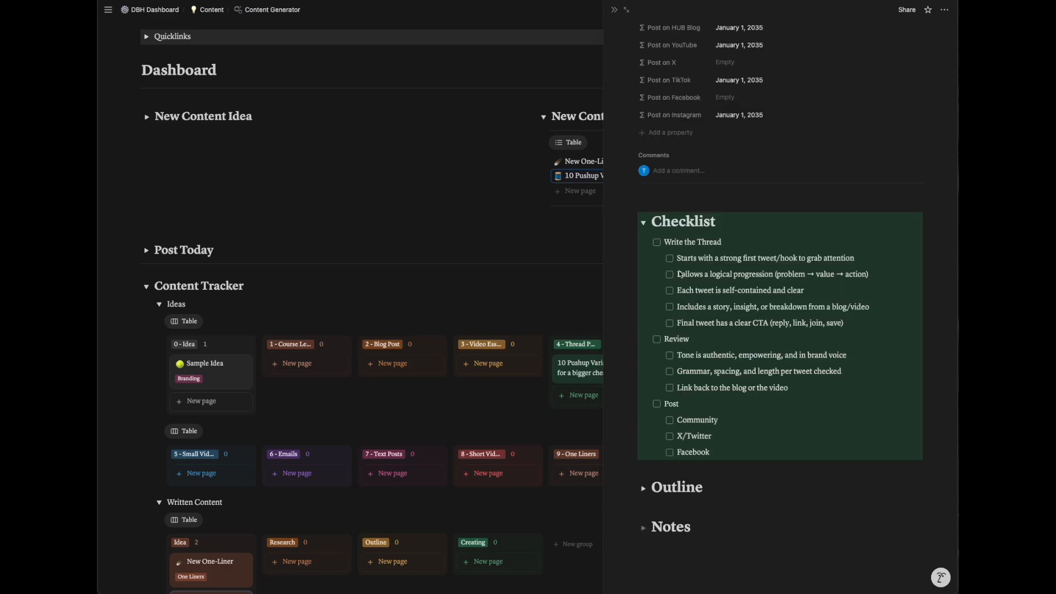
click(642, 222)
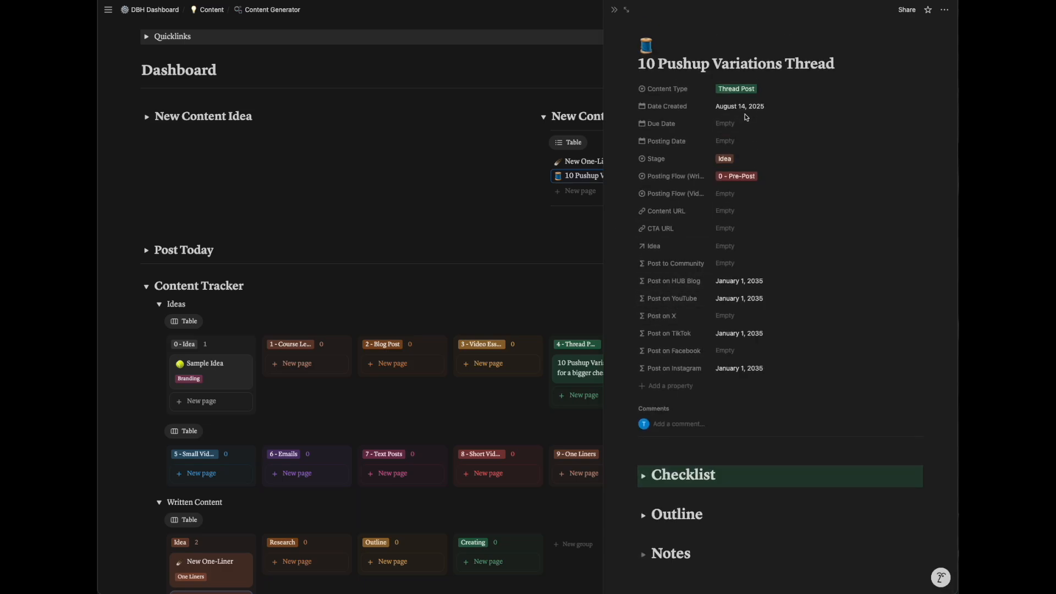
Step: Examine the Written Content boards, from the Idea column with the "10 Pushup Variations Thread" card to the Reuse column
scroll(460, 306, down, 6)
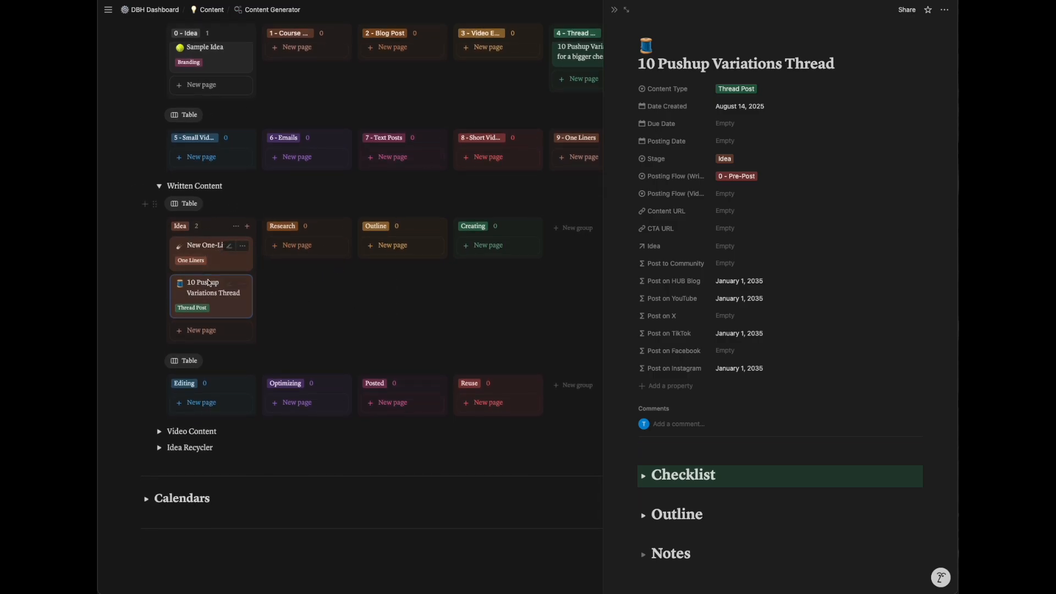
scroll(287, 260, up, 7)
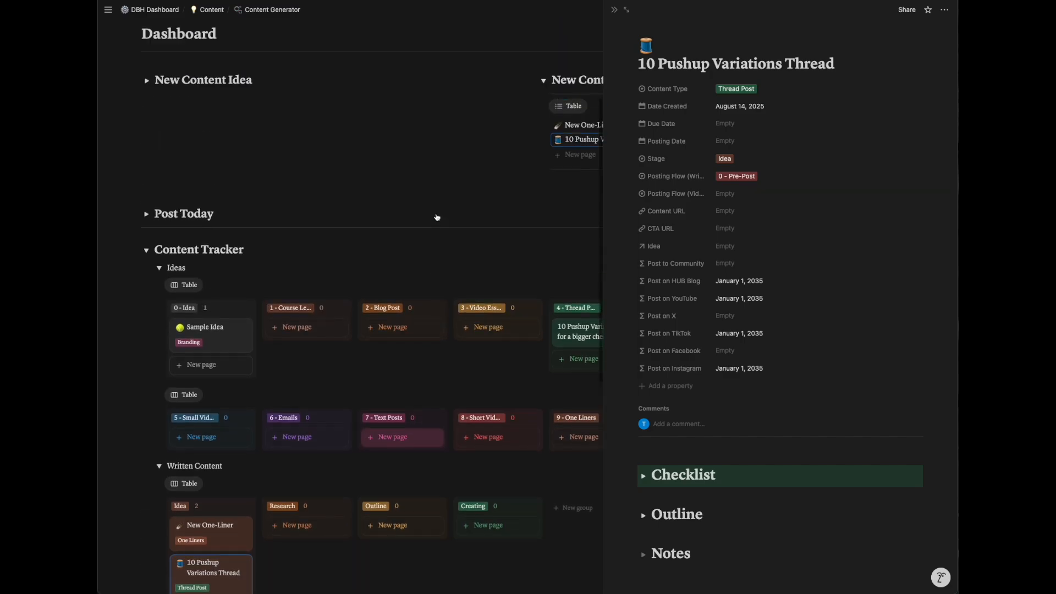
scroll(467, 304, down, 2)
scroll(467, 305, down, 5)
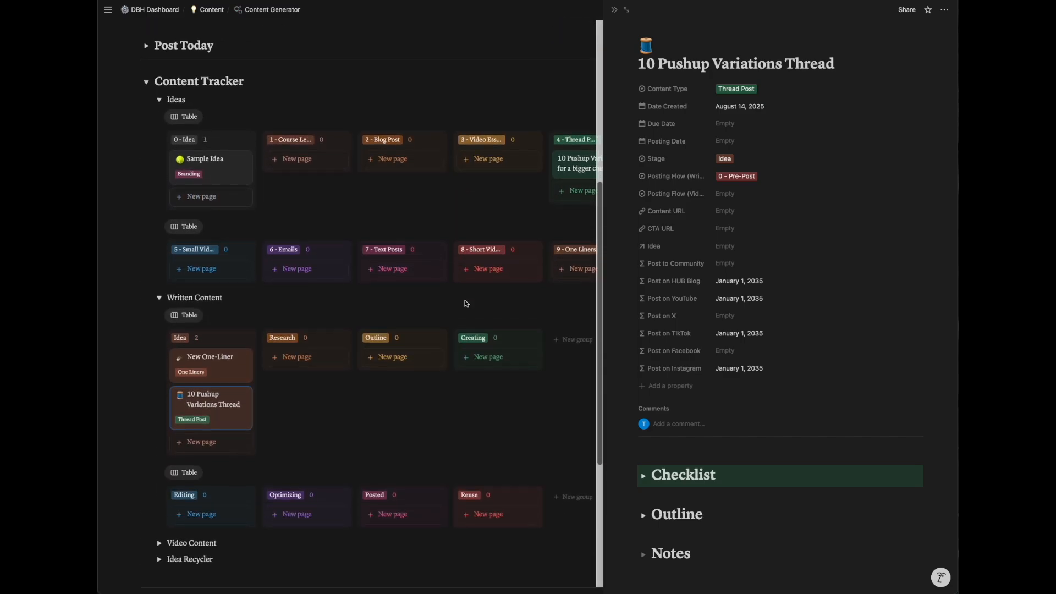
scroll(237, 345, down, 1)
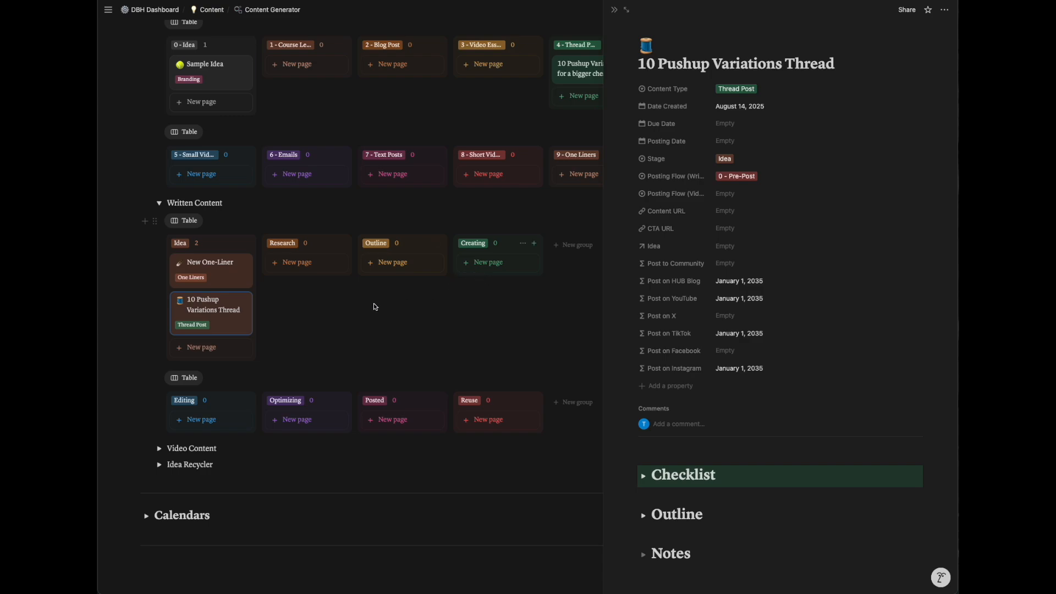
scroll(223, 395, up, 1)
scroll(370, 410, up, 1)
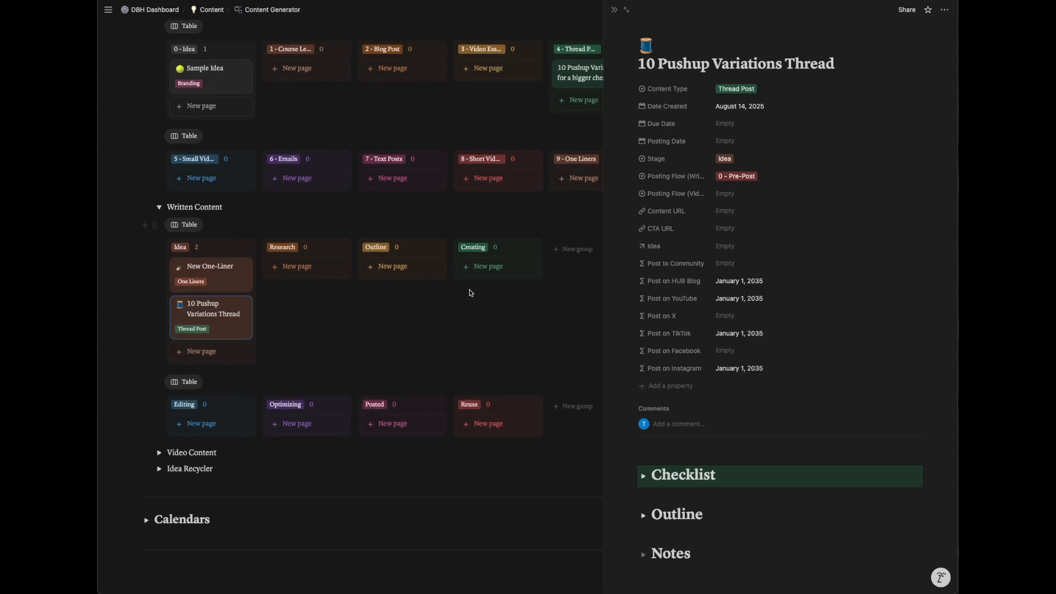
scroll(218, 279, down, 1)
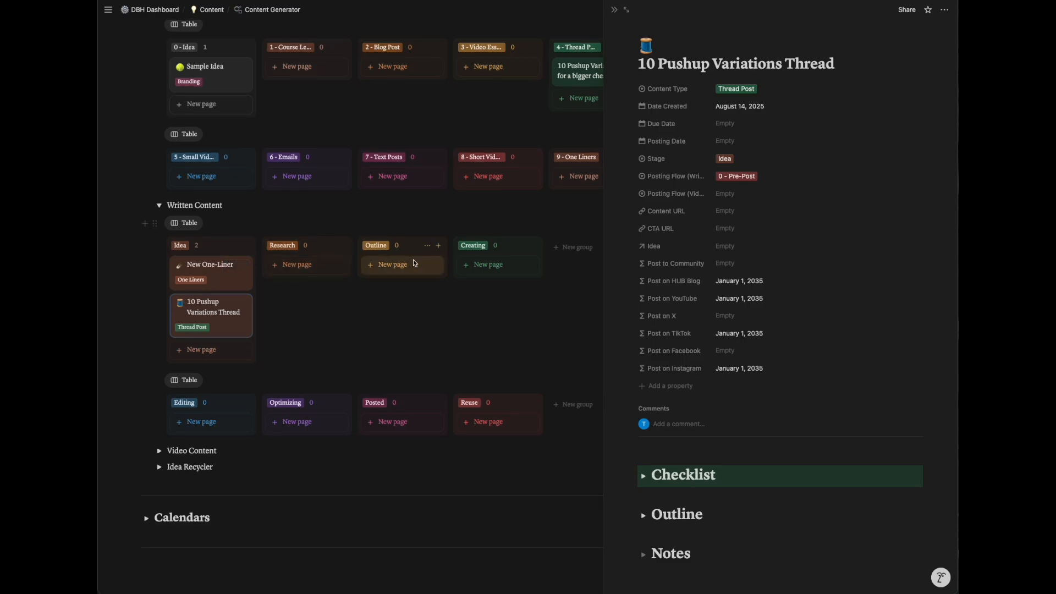
scroll(506, 268, down, 2)
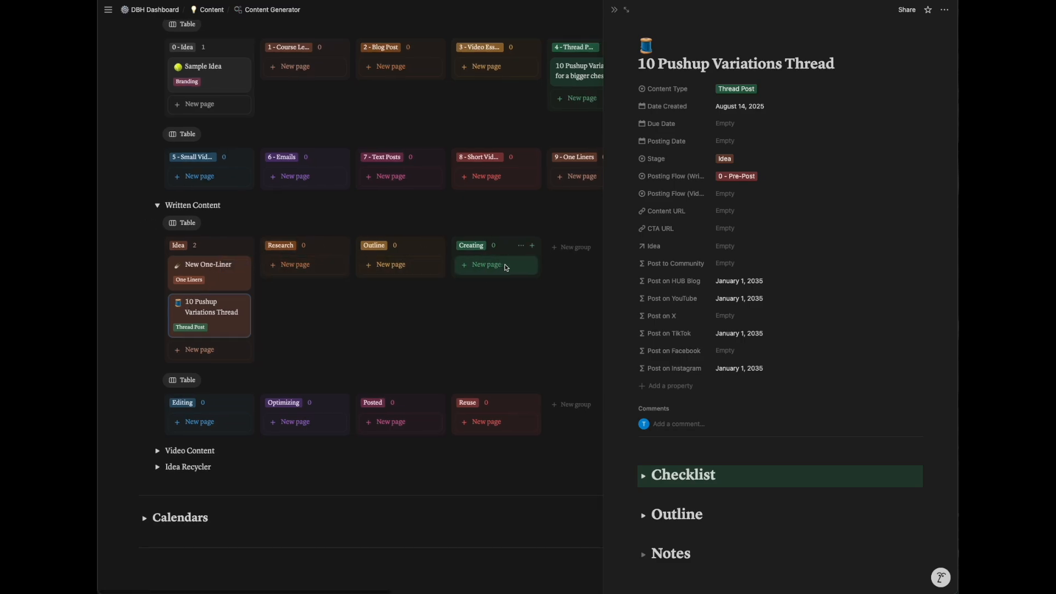
scroll(507, 268, right, 1)
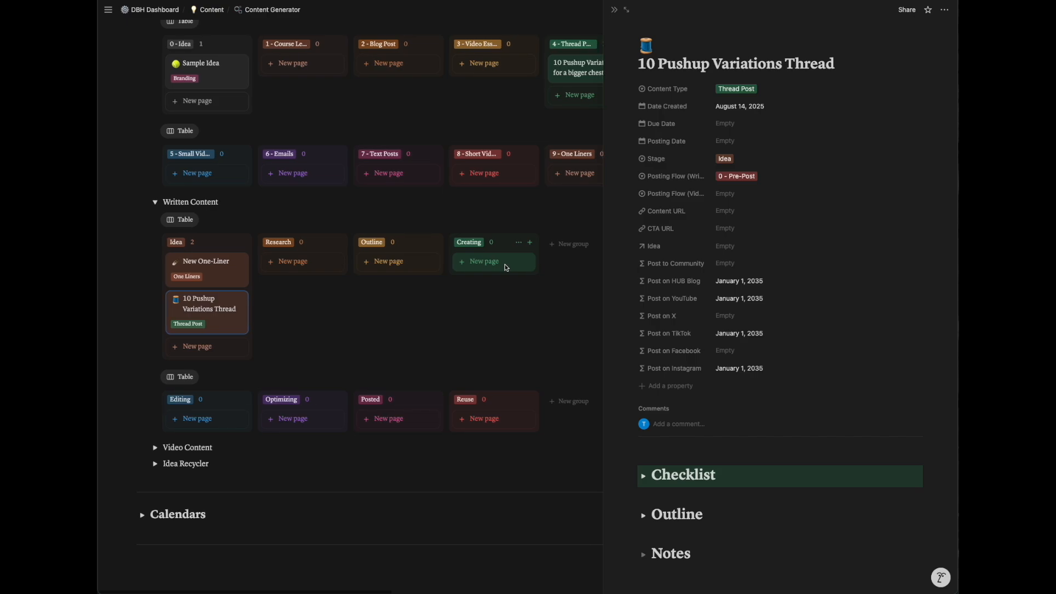
scroll(506, 267, up, 1)
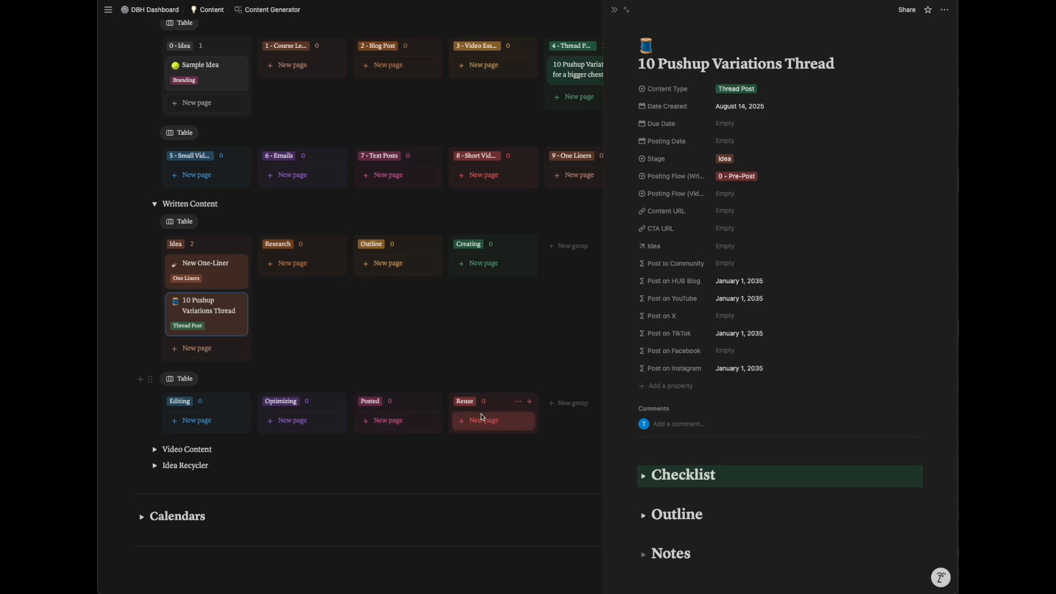
scroll(477, 420, down, 1)
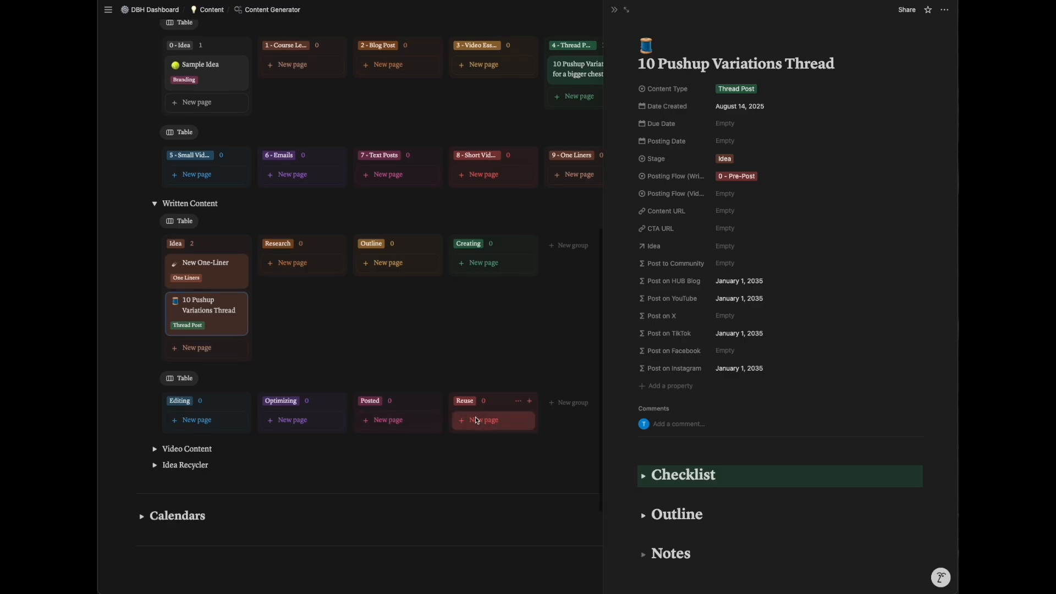
Step: Examine the Content Type and Stage options of the "10 Pushup Variations Thread" page without changing them
click(726, 91)
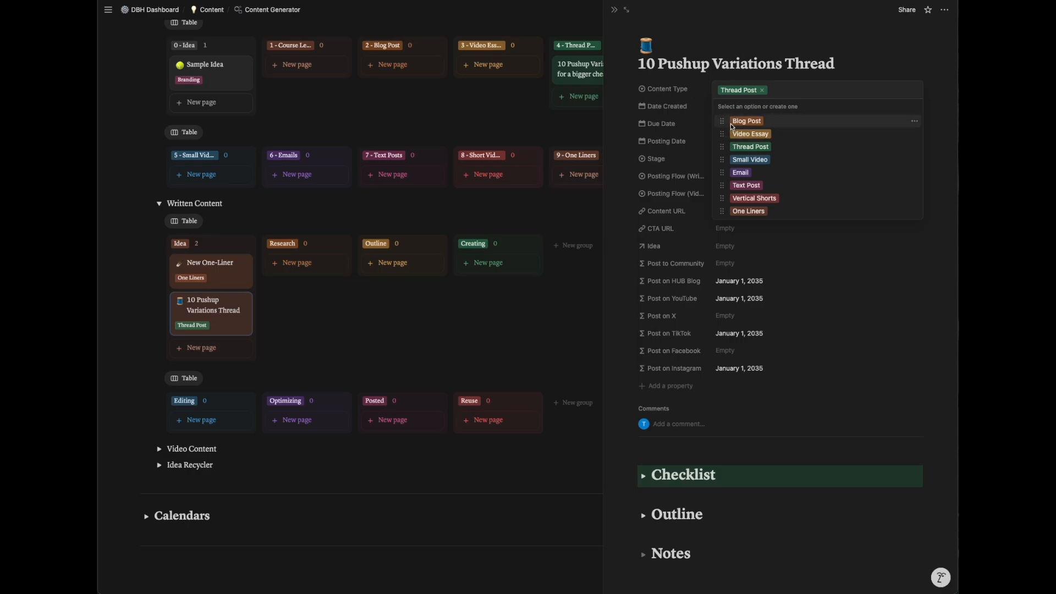
click(702, 91)
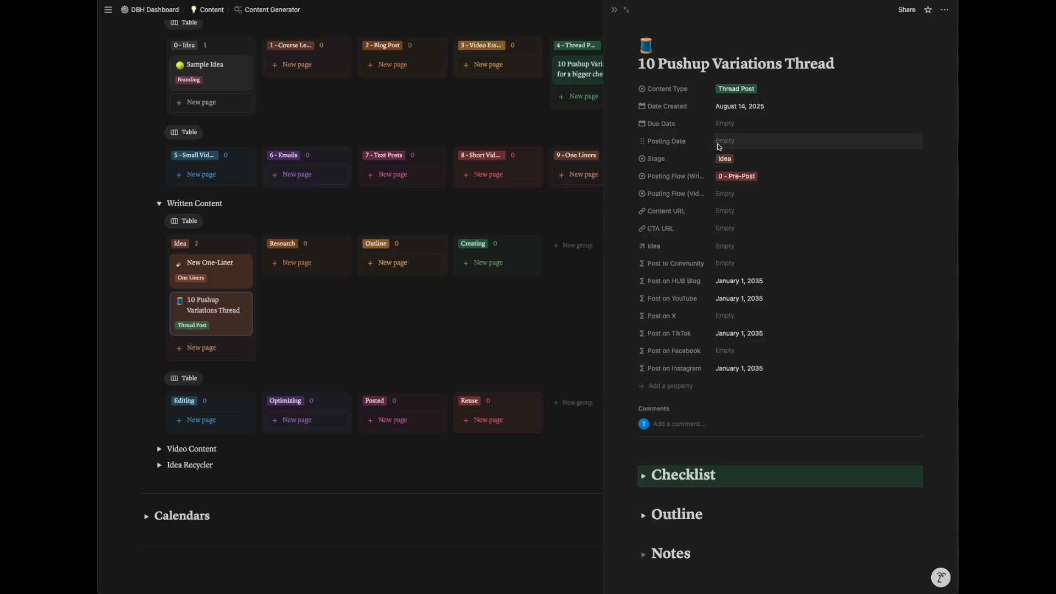
click(743, 159)
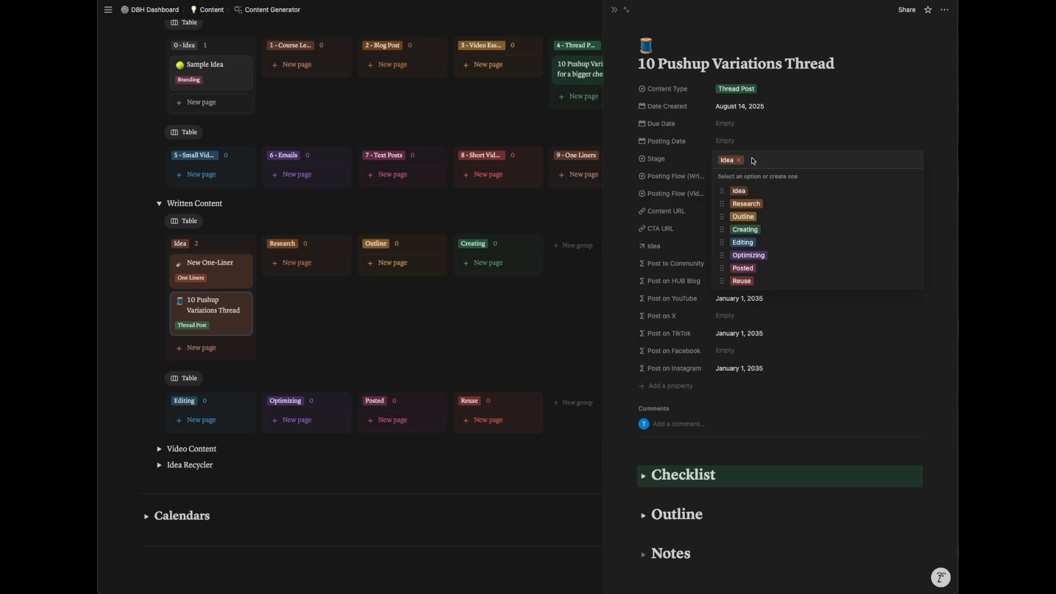
key(Escape)
Step: Examine the Posting Flow options for written and video content, plus the Content URL and CTA URL properties
click(737, 177)
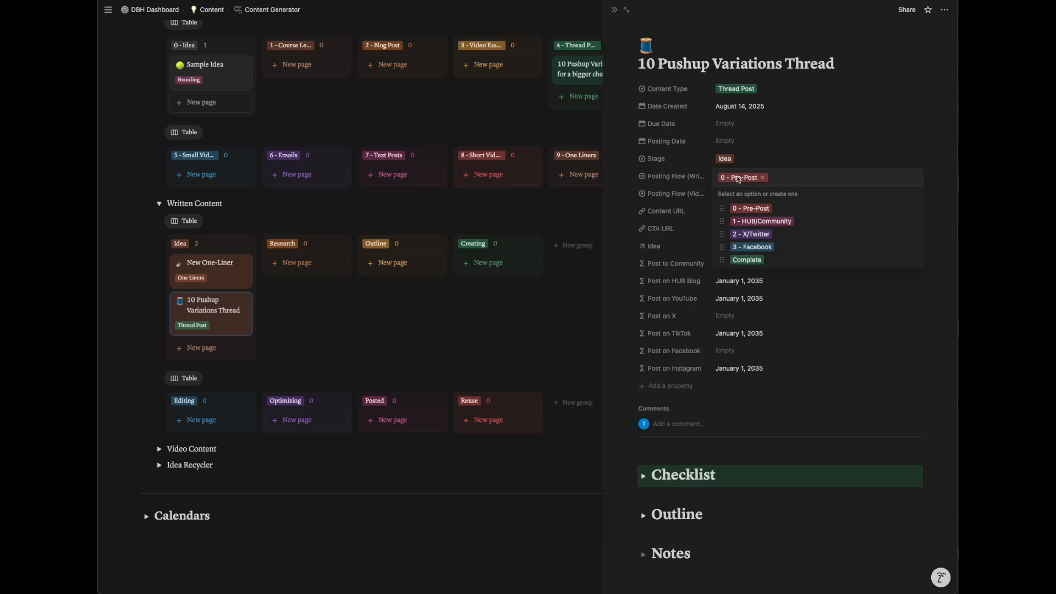
key(Escape)
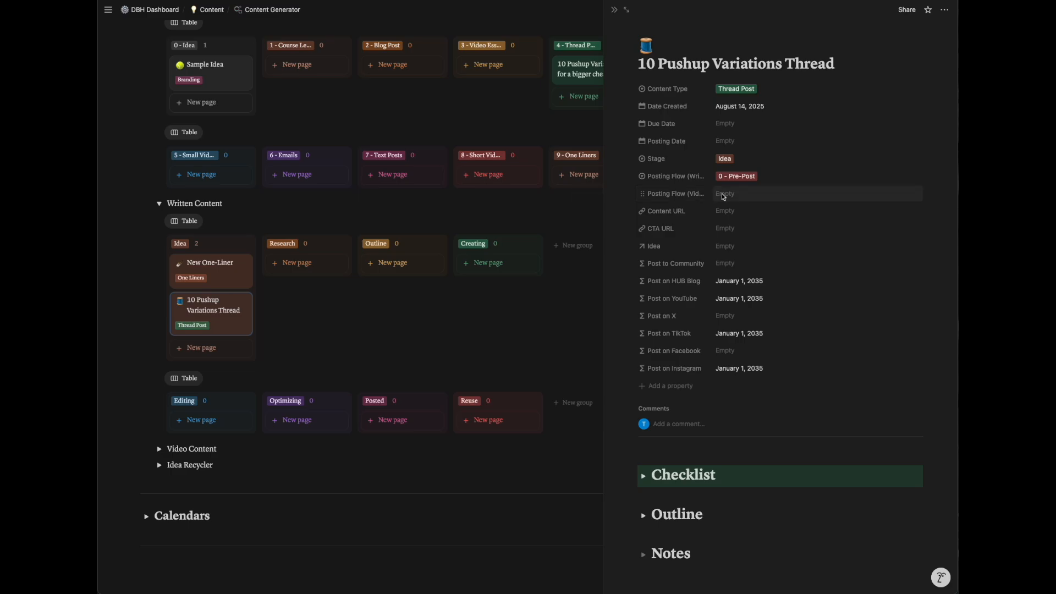
click(725, 193)
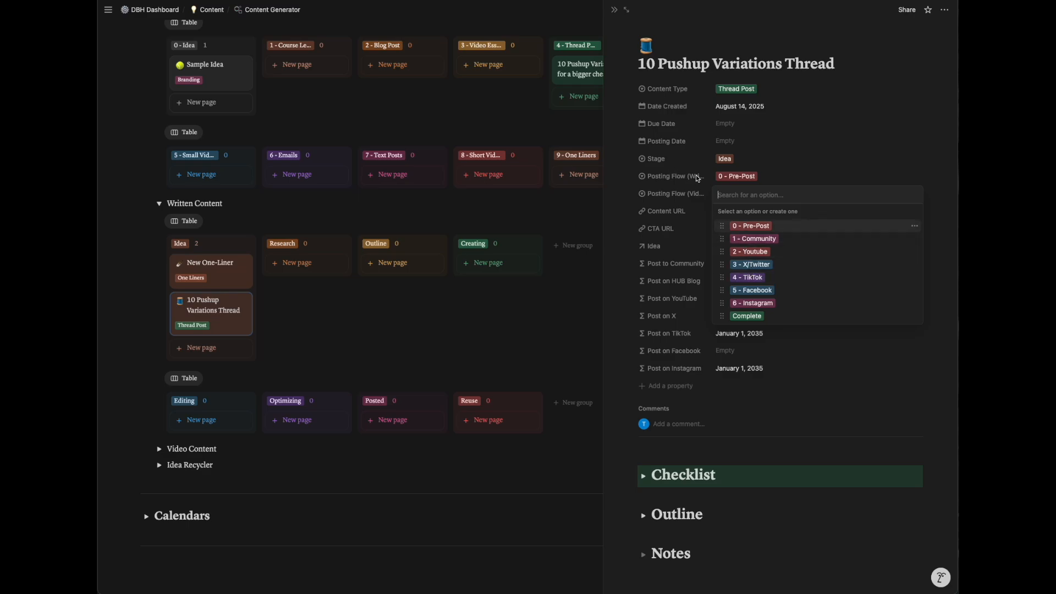
key(Escape)
click(735, 177)
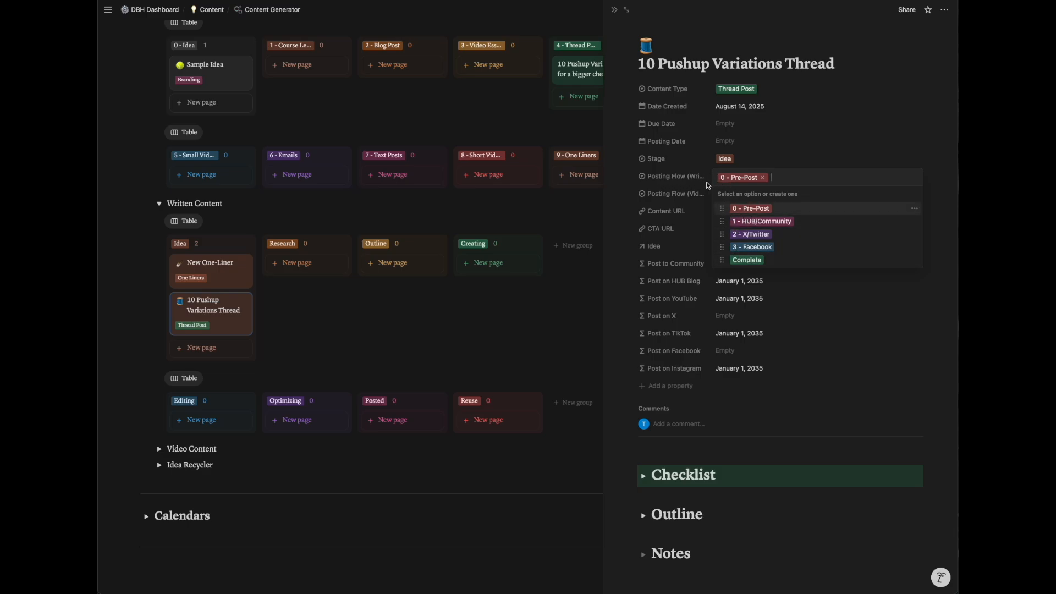
key(Escape)
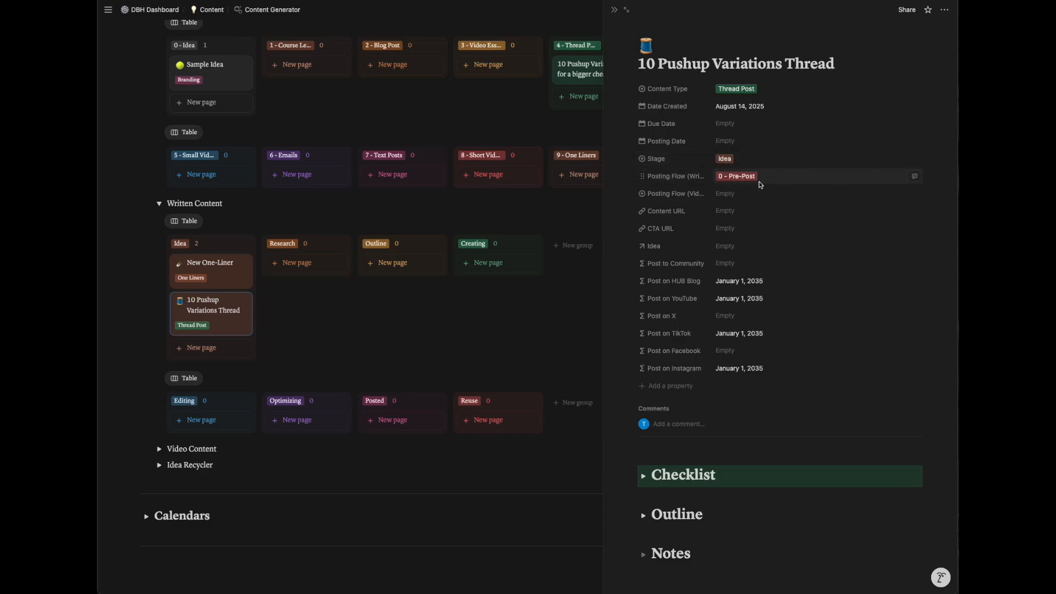
click(729, 178)
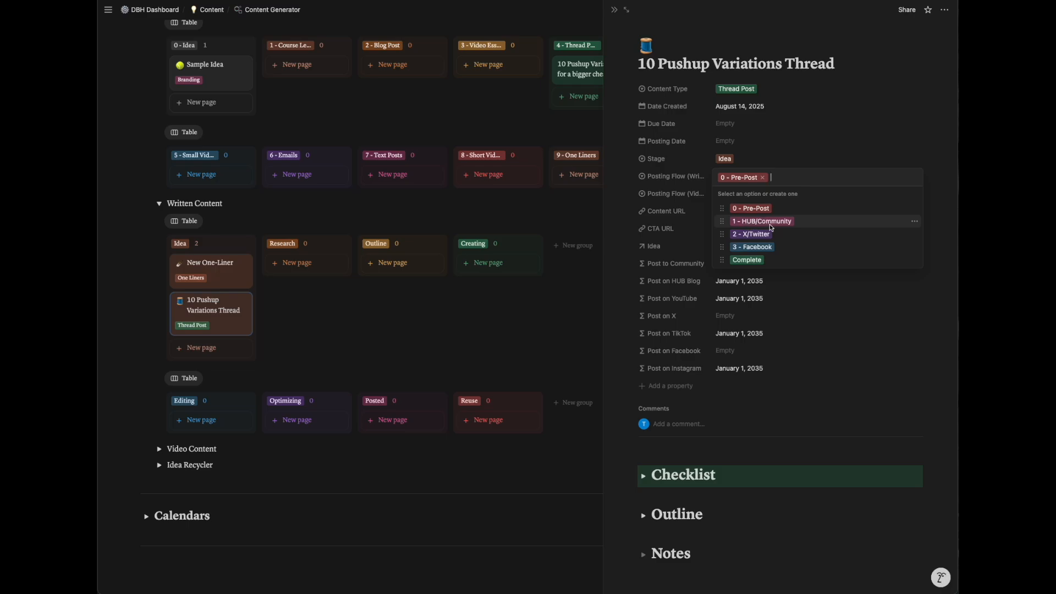
click(691, 187)
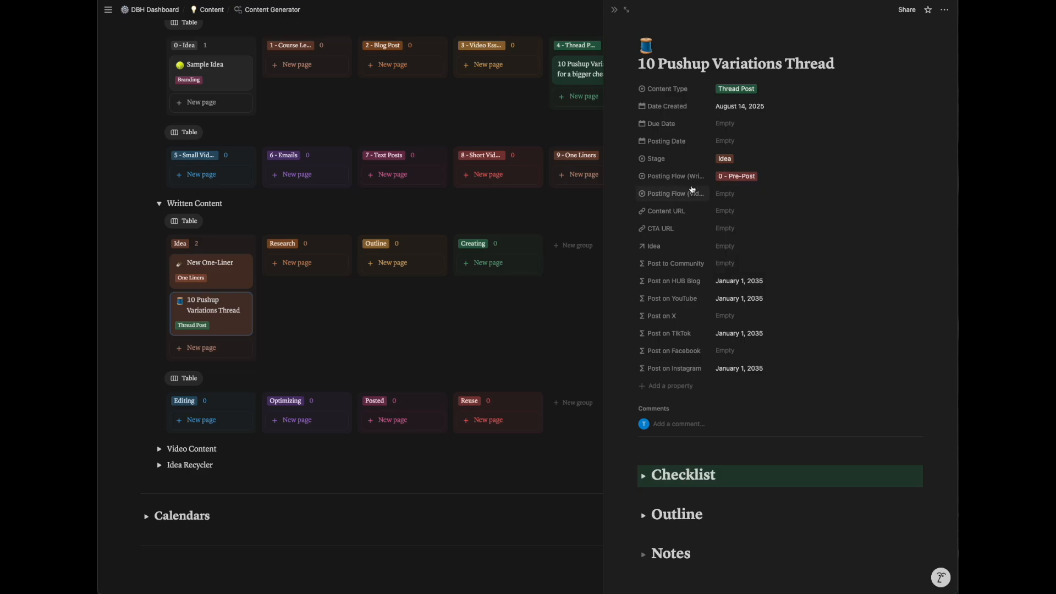
click(727, 213)
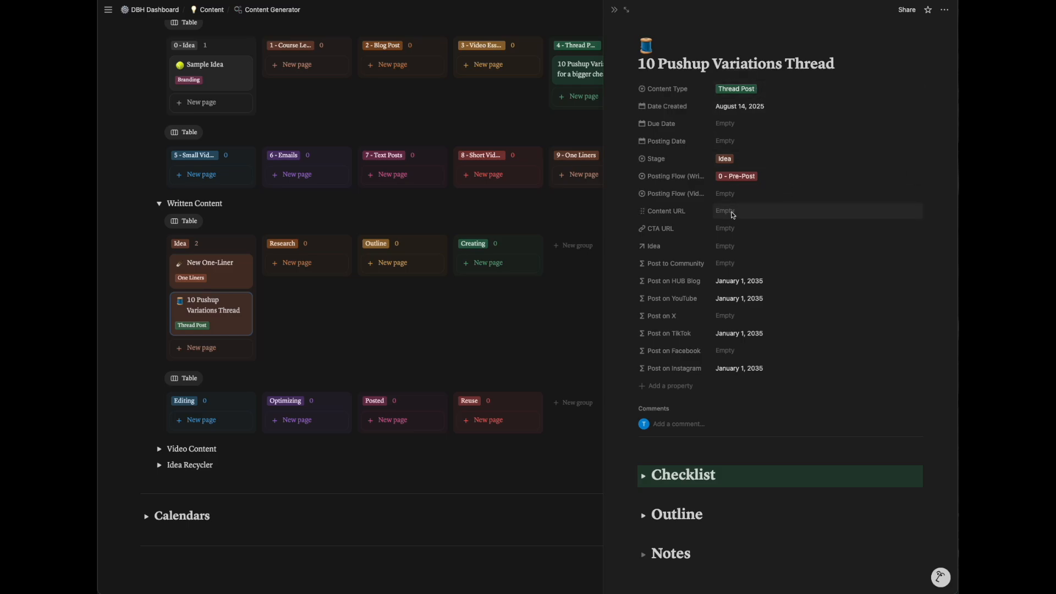
click(733, 215)
click(725, 230)
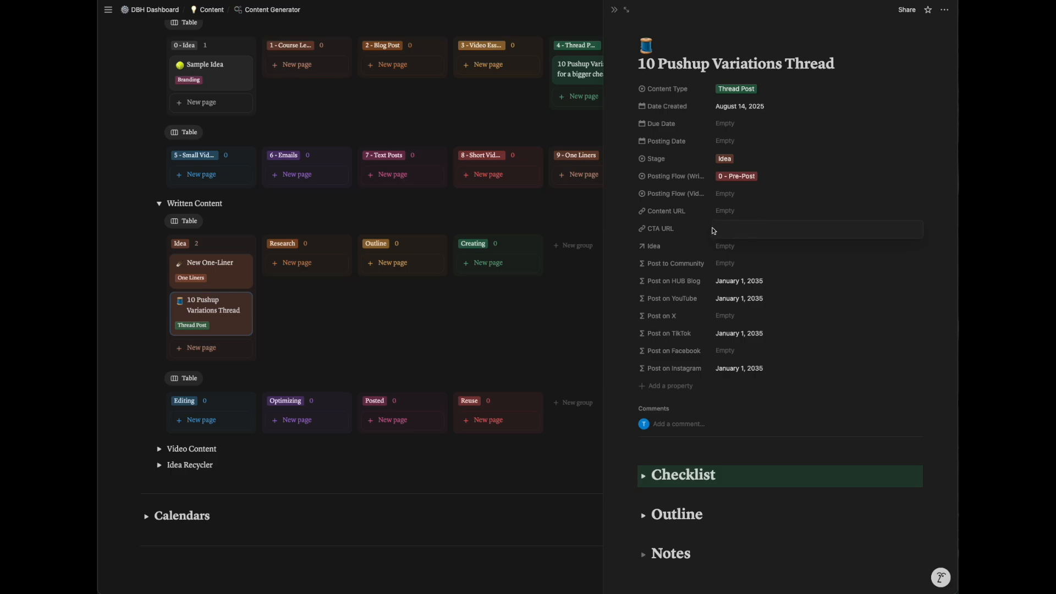
Step: Link the thread page to the idea "10 Pushup Variations for a bigger chest" and set its Posting Date to August 15, 2025
click(718, 246)
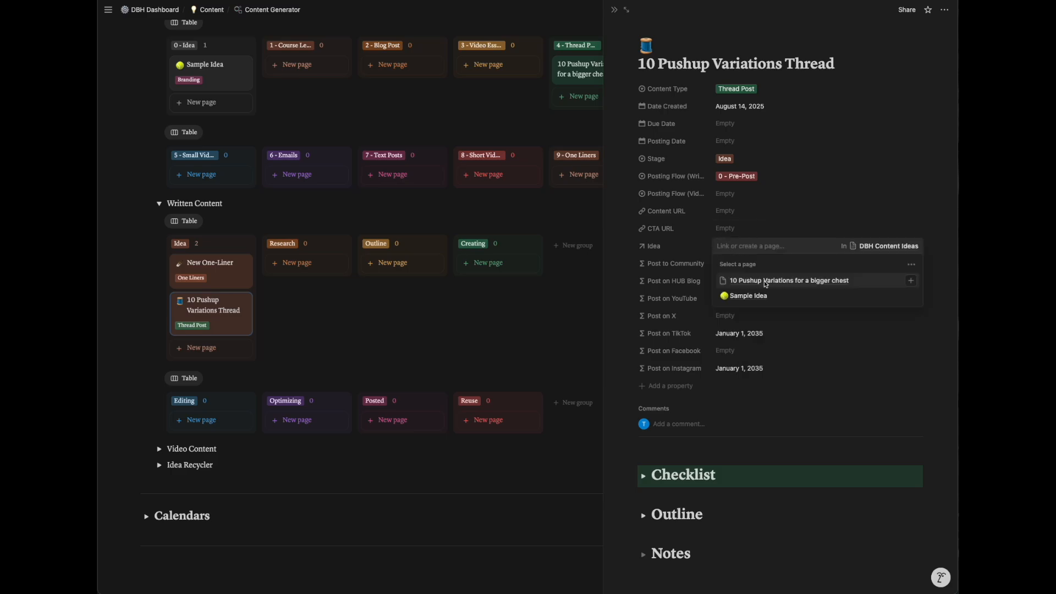
click(766, 283)
click(700, 247)
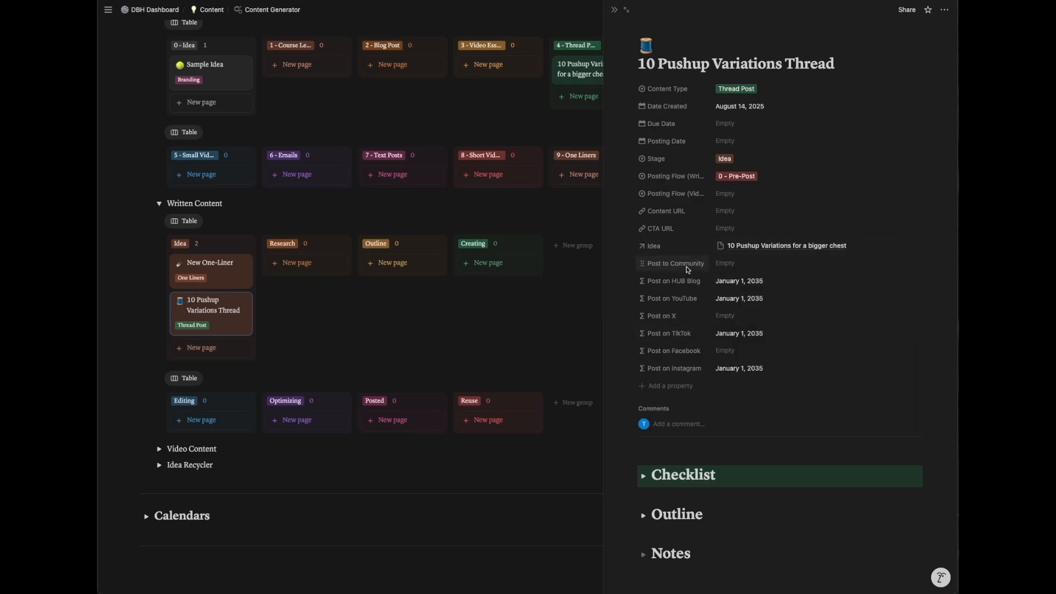
click(720, 142)
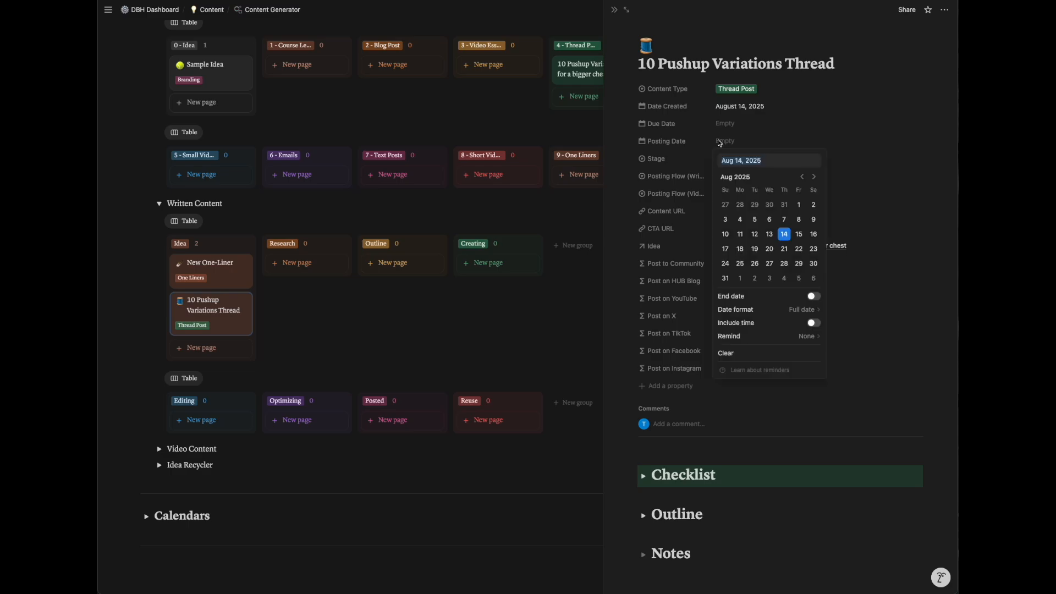
click(796, 237)
click(778, 133)
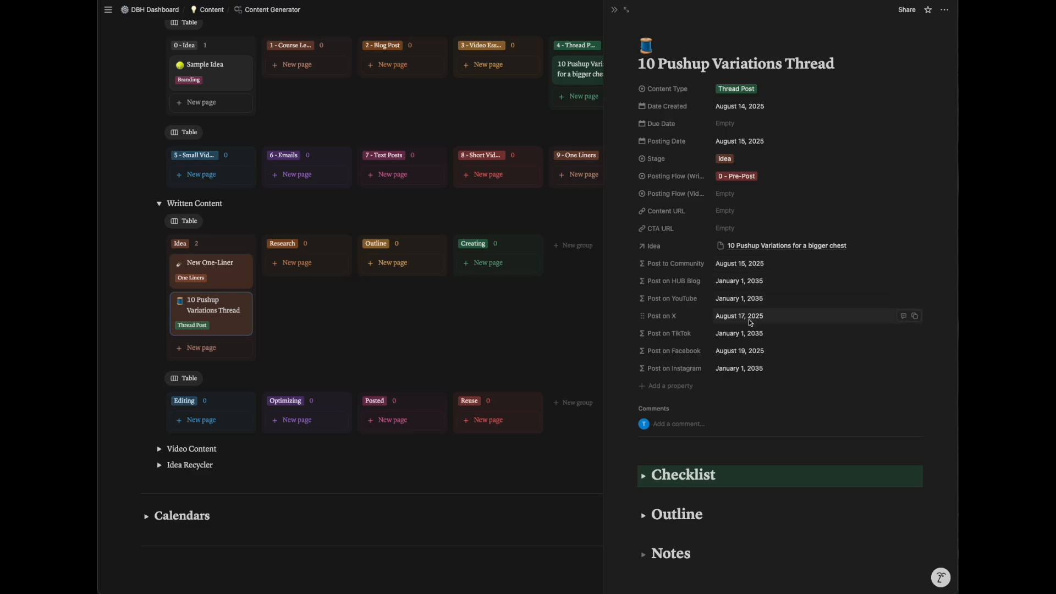
Step: Try other day offsets in the dateAdd part of the Post on X formula, restore 2, and close the formula
scroll(749, 319, down, 1)
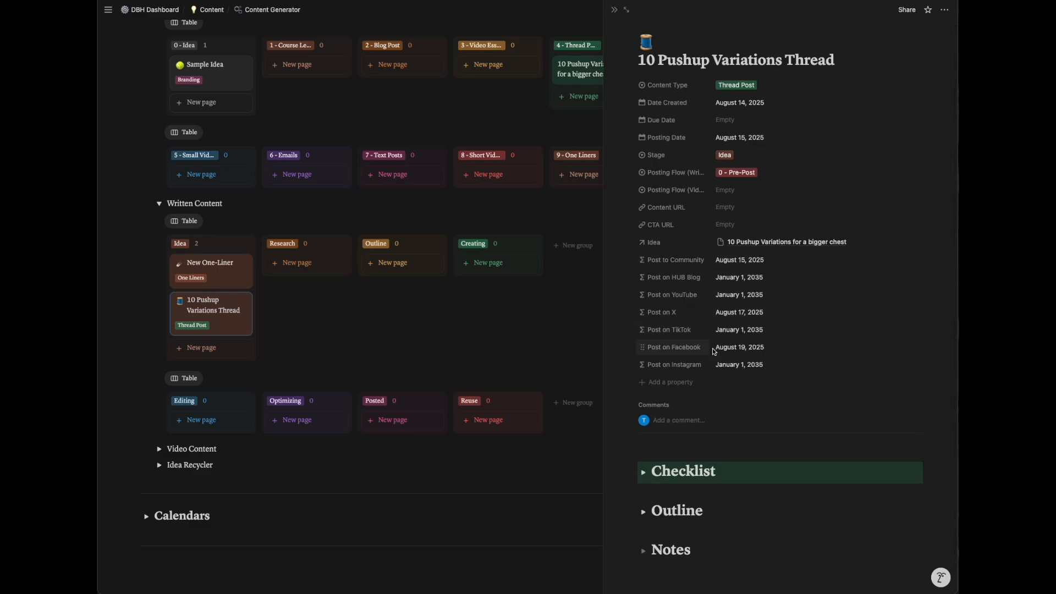
click(757, 311)
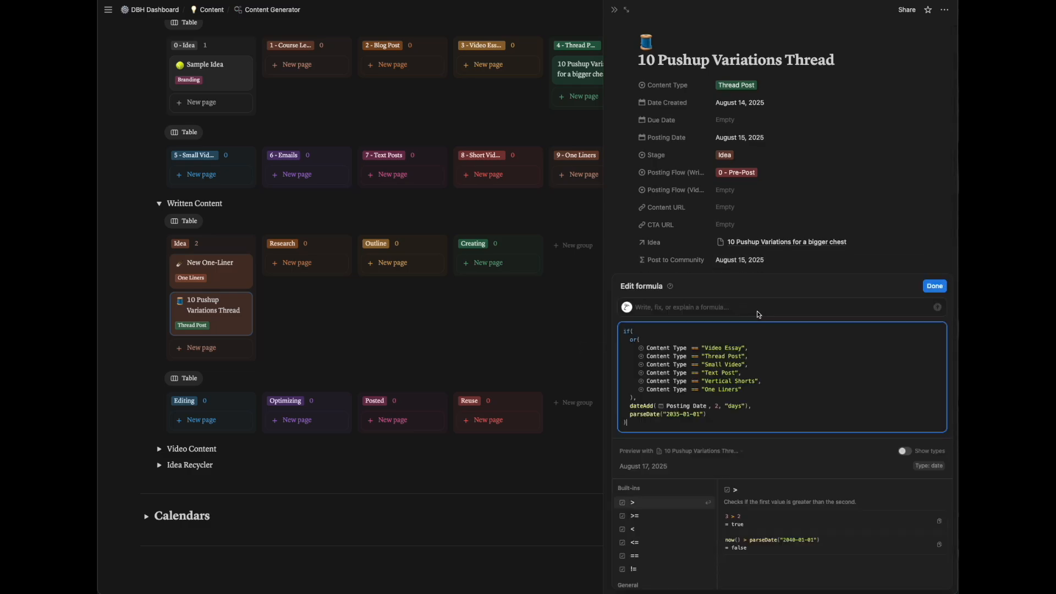
click(719, 408)
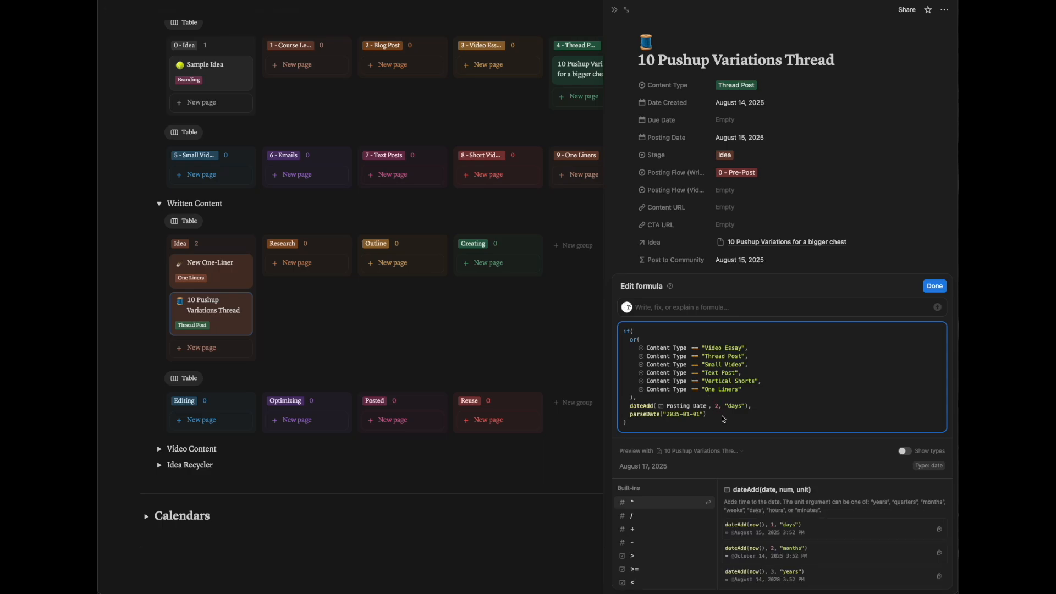
key(Left)
key(Delete)
text(3)
key(BackSpace)
text(1)
text(4)
text(2)
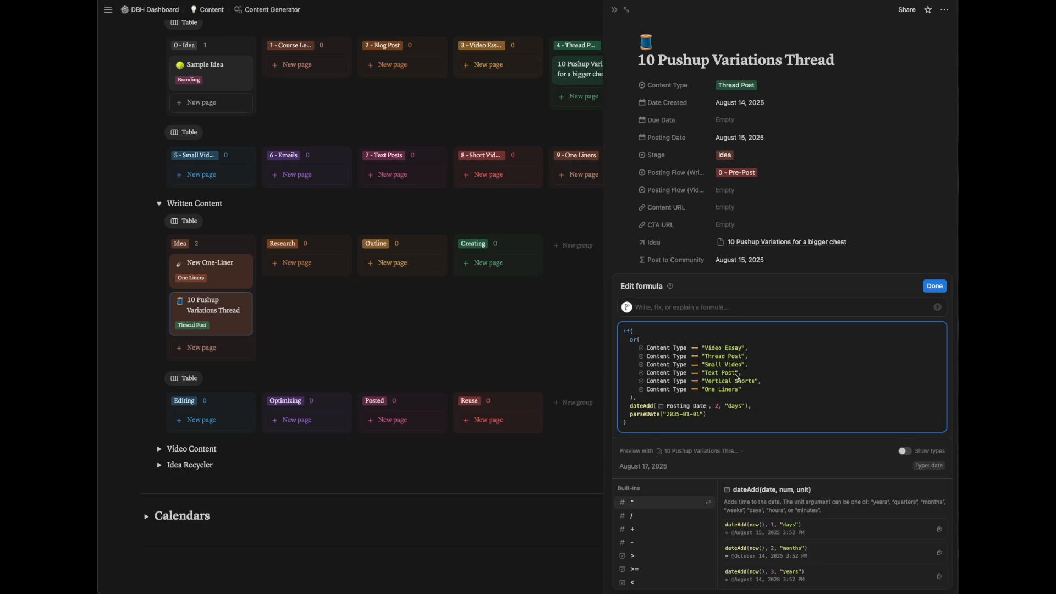
key(Escape)
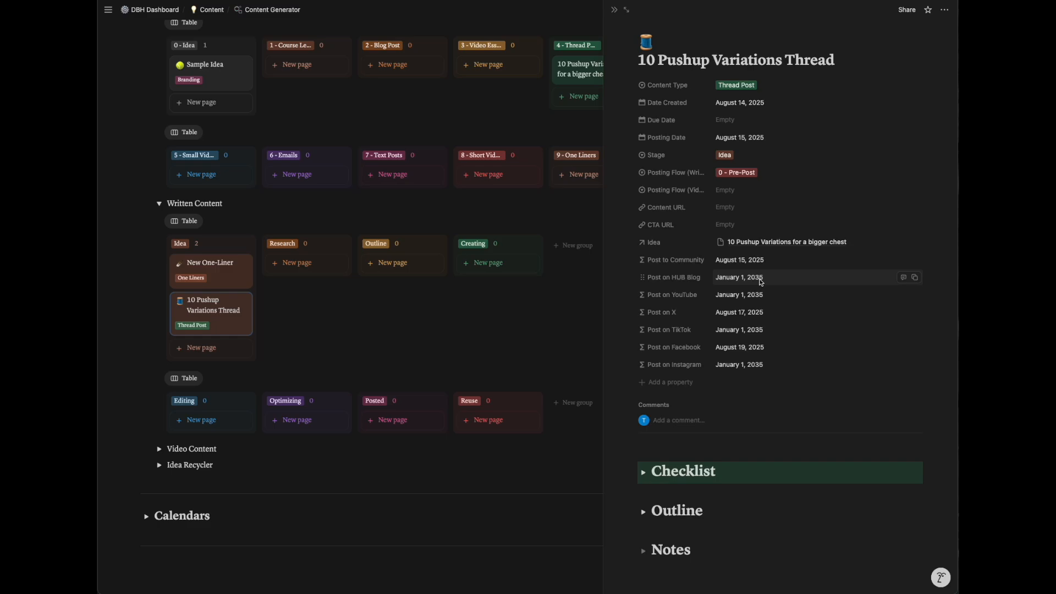
Step: Review the dateAdd day offset in the Post on X formula again, leave it as is, and close the thread page
click(762, 312)
click(718, 408)
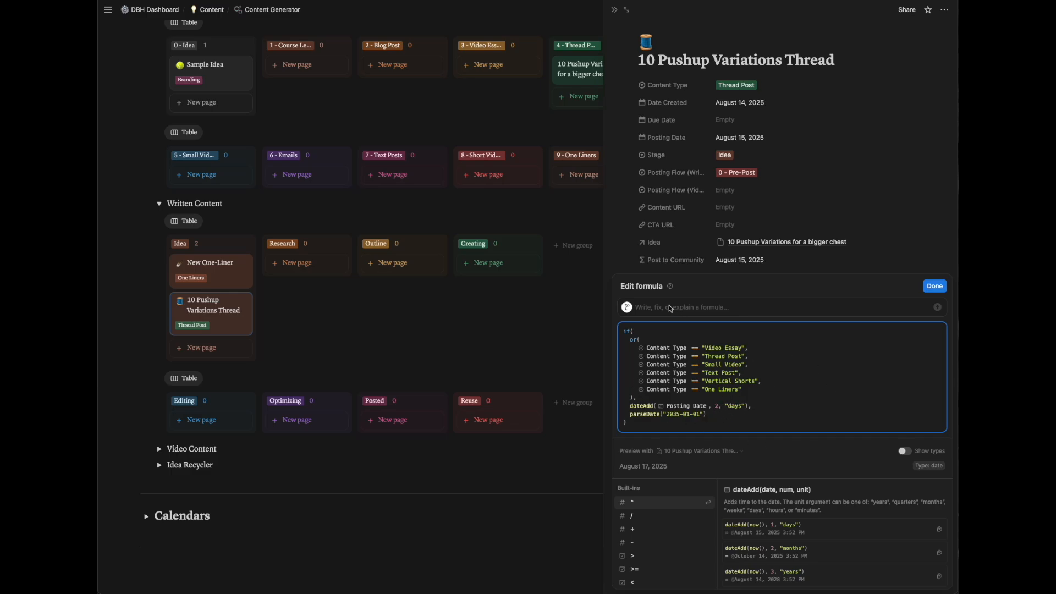
click(631, 254)
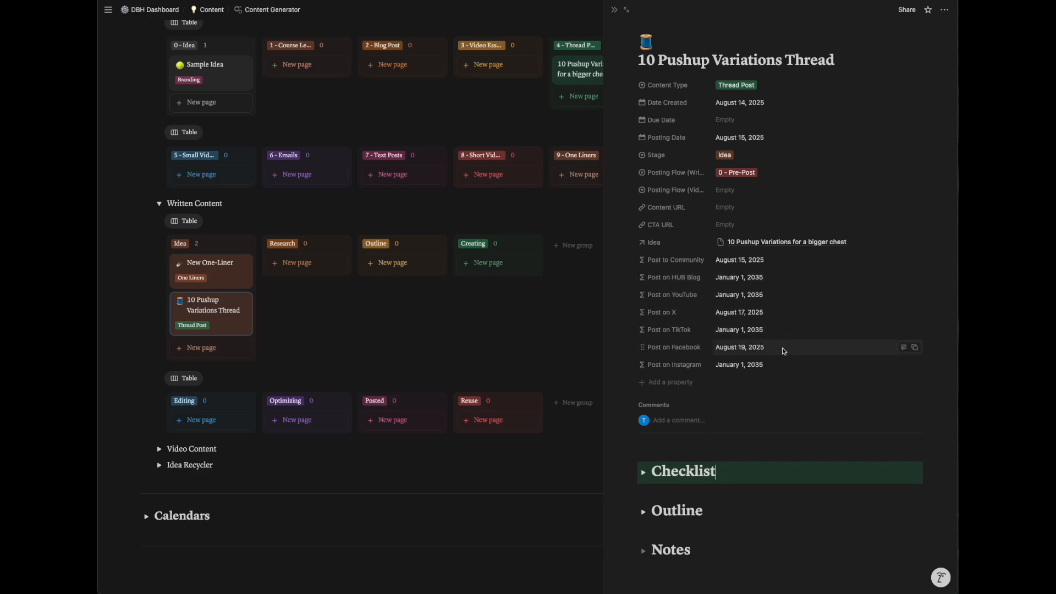
click(615, 10)
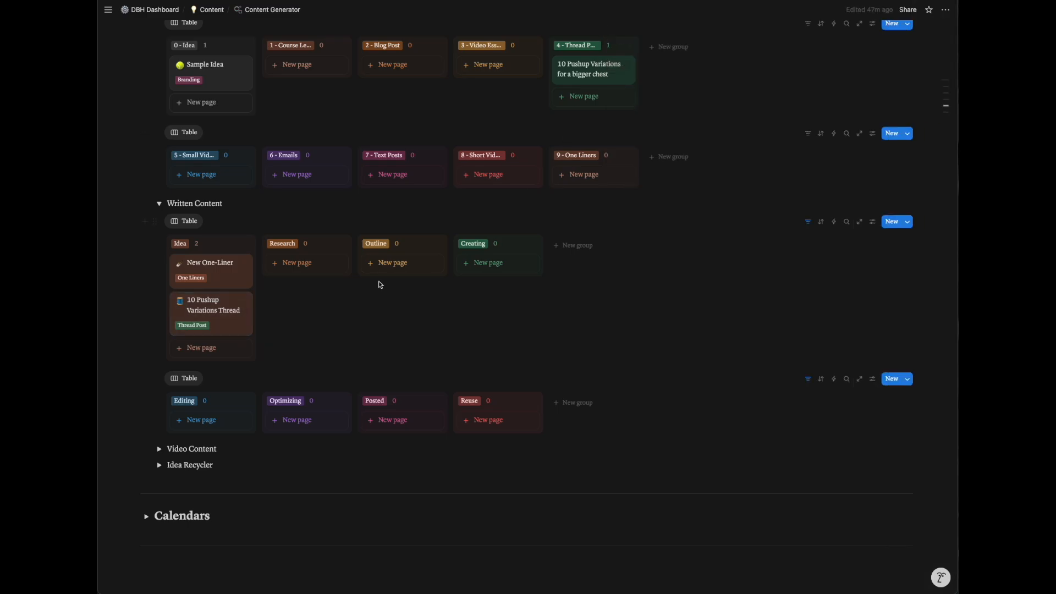
Step: Expand the Calendars section and view the Community week calendar
scroll(187, 334, down, 2)
click(147, 366)
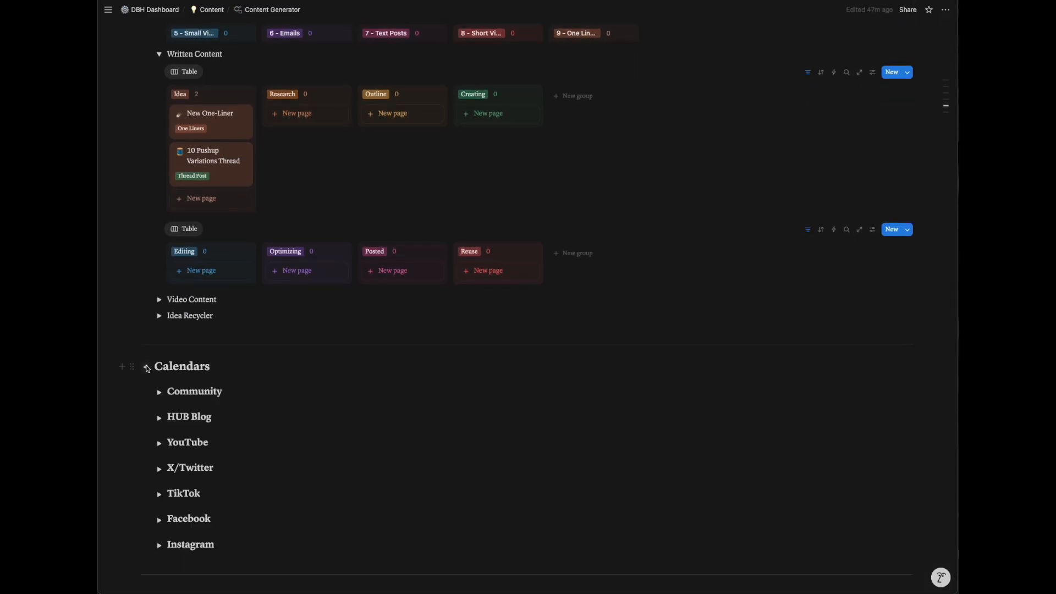
scroll(148, 374, down, 2)
click(159, 312)
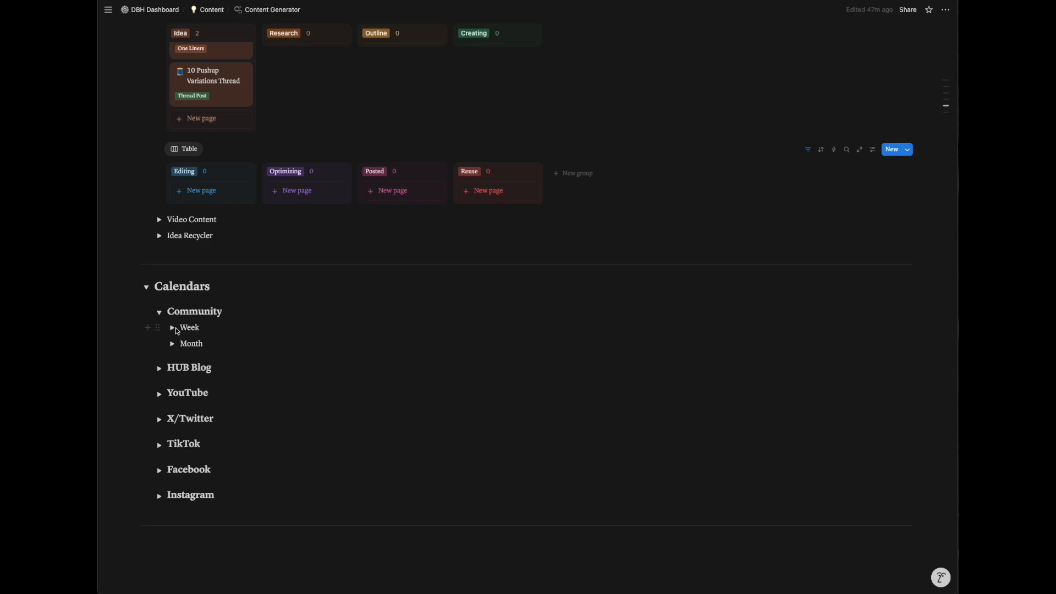
click(176, 329)
scroll(274, 384, down, 2)
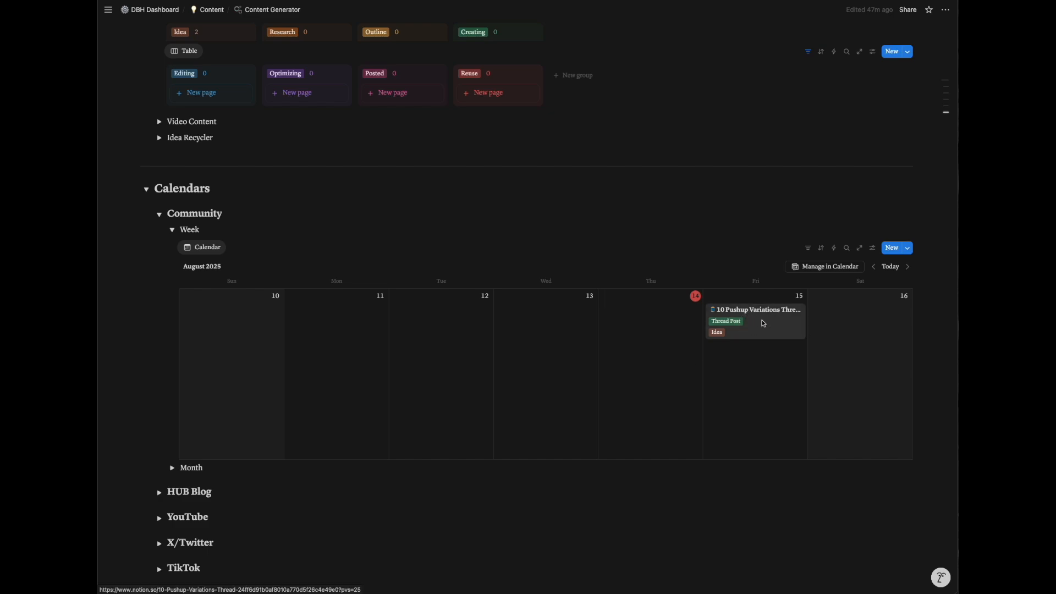
Step: Check where the thread falls in the Community month calendar and collapse that calendar again
click(173, 468)
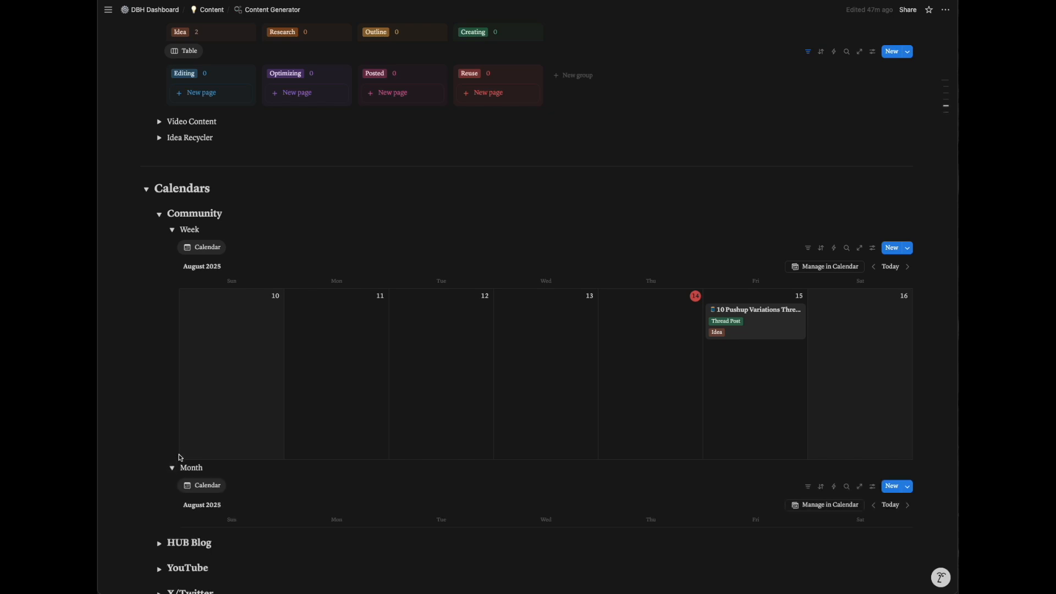
scroll(177, 460, down, 6)
scroll(179, 456, up, 1)
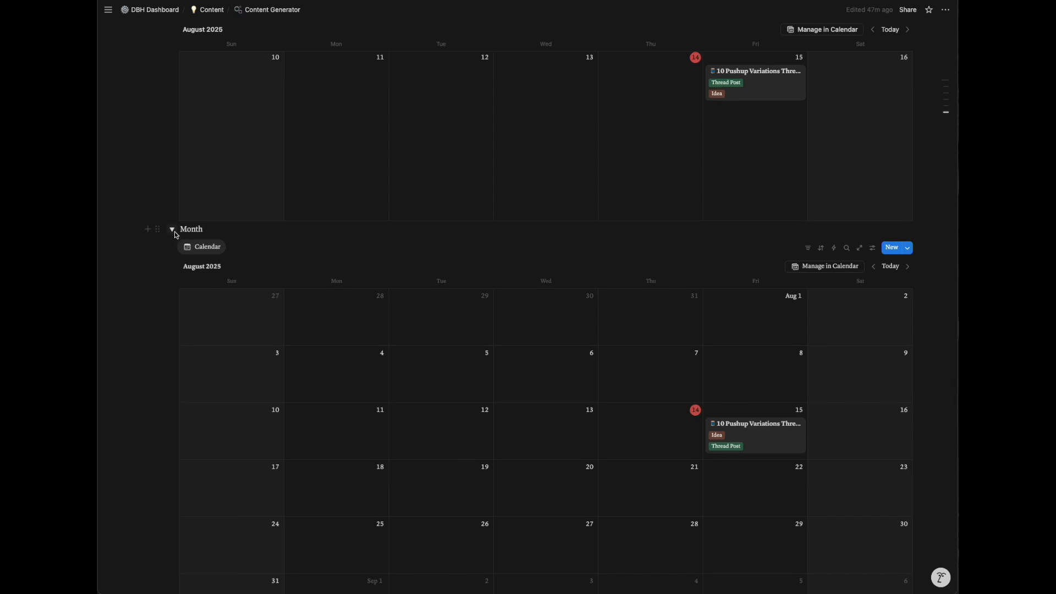
click(174, 231)
scroll(531, 350, up, 4)
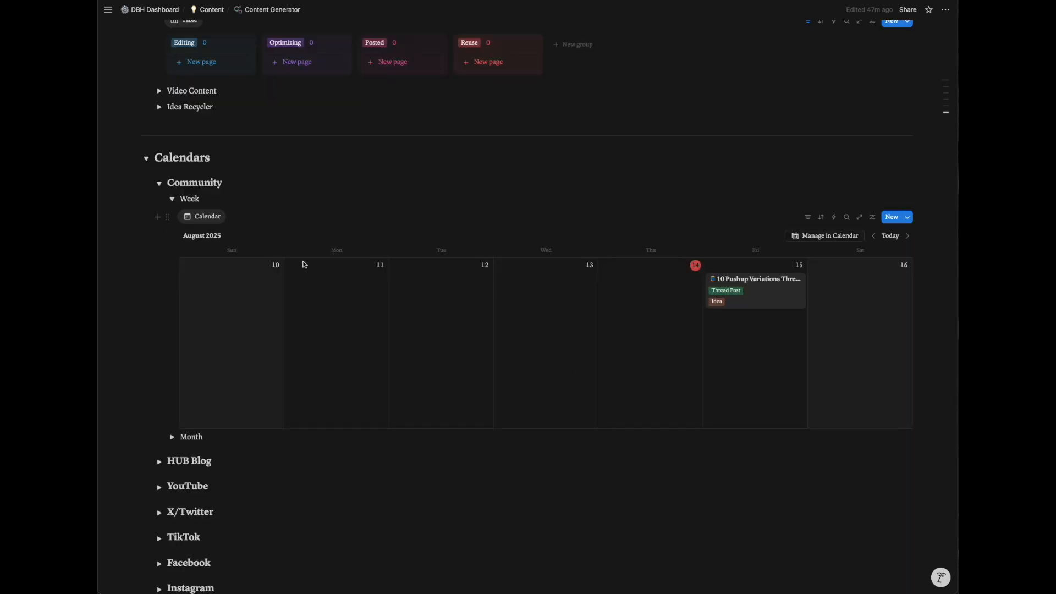
Step: Expand the X/Twitter section and its week calendar
scroll(174, 201, down, 4)
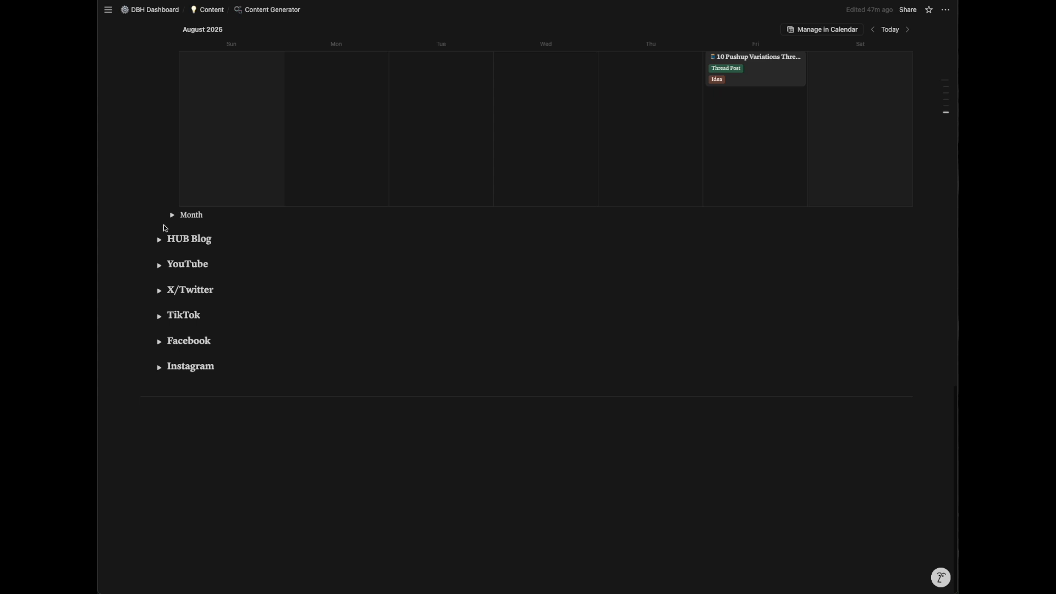
click(159, 291)
click(159, 291)
click(159, 290)
click(173, 308)
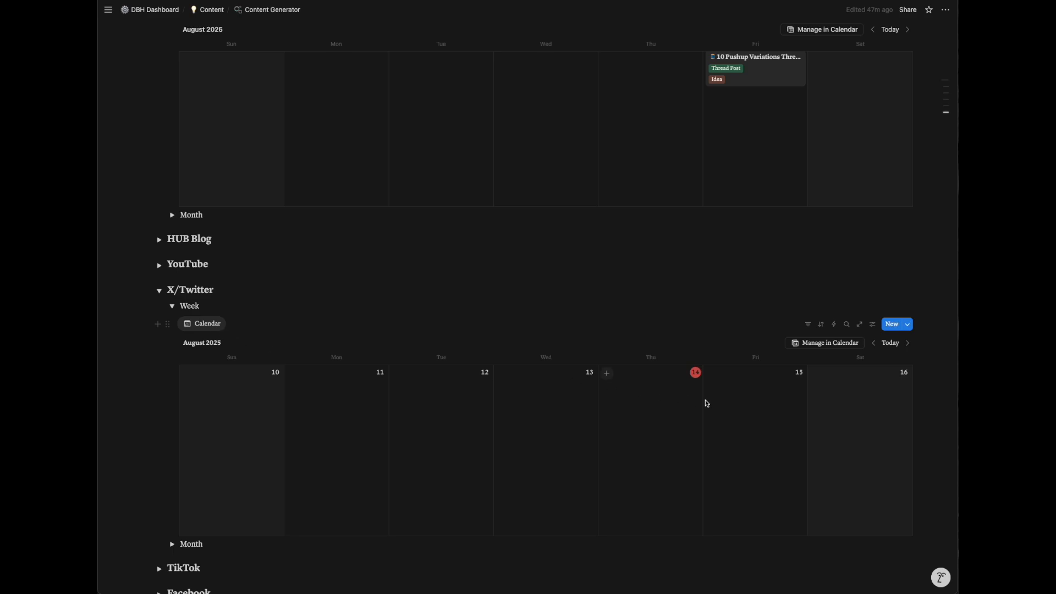
Step: Browse the upcoming weeks in the X/Twitter week calendar for the scheduled thread and return to the current week
click(908, 343)
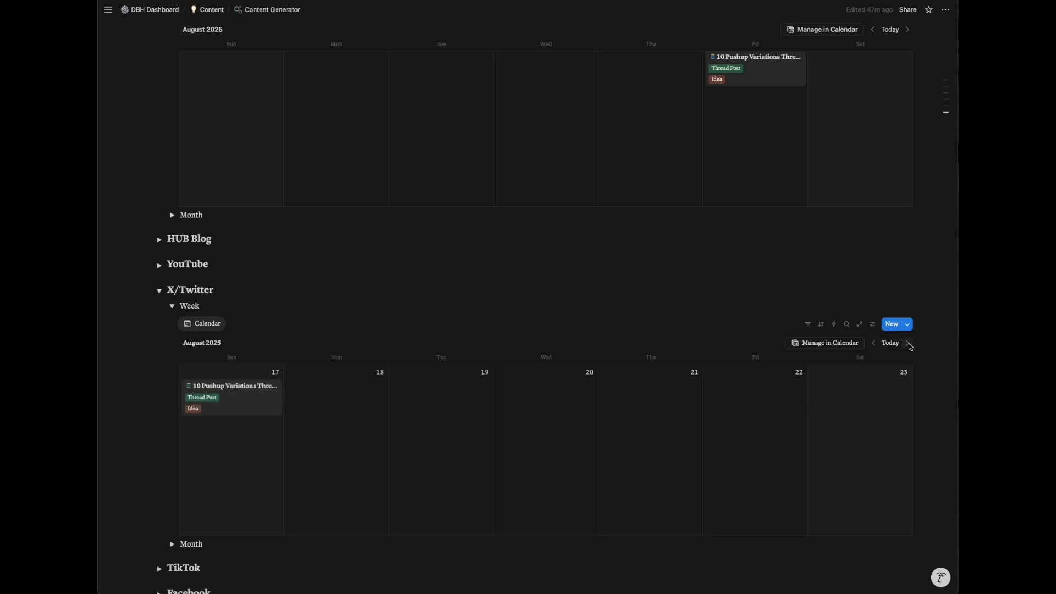
click(909, 345)
click(909, 344)
click(909, 344)
click(908, 344)
click(909, 345)
click(888, 343)
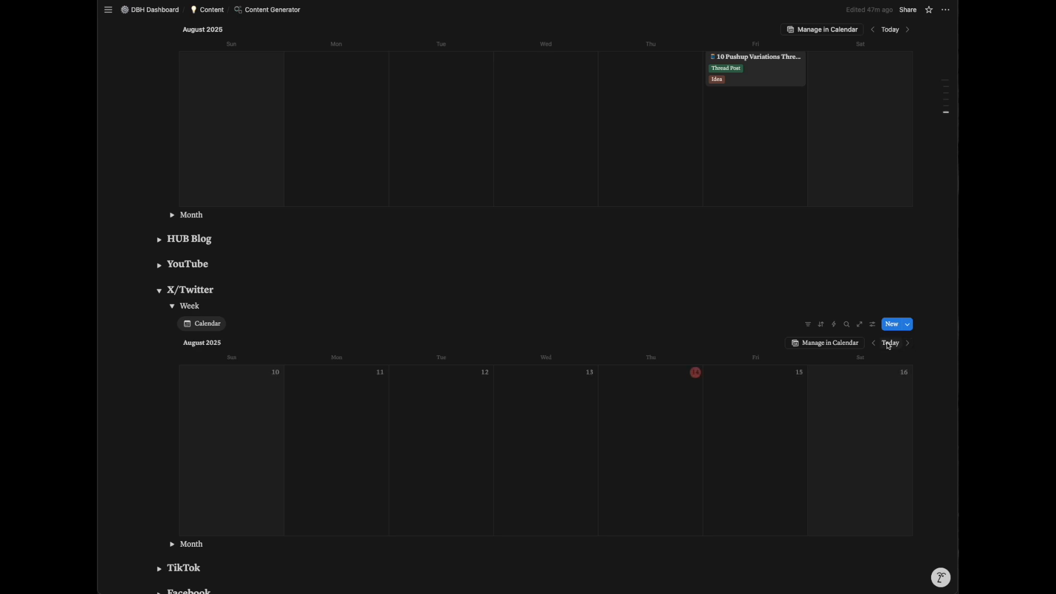
click(909, 344)
click(889, 343)
scroll(224, 417, down, 1)
scroll(224, 417, down, 3)
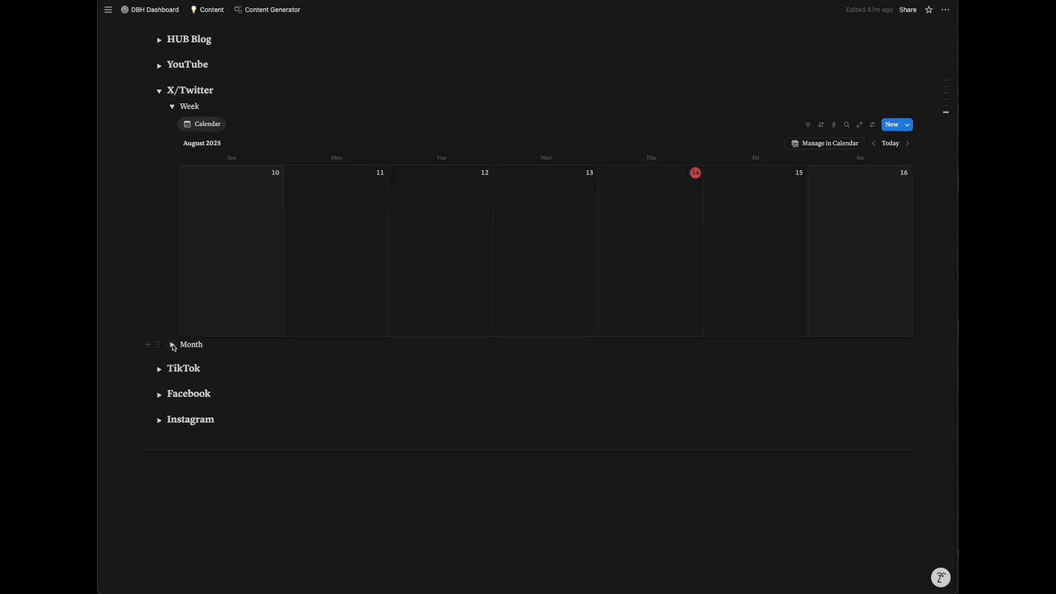
Step: Check where the thread falls in the X/Twitter month calendar and collapse that calendar again
click(173, 345)
scroll(302, 370, down, 5)
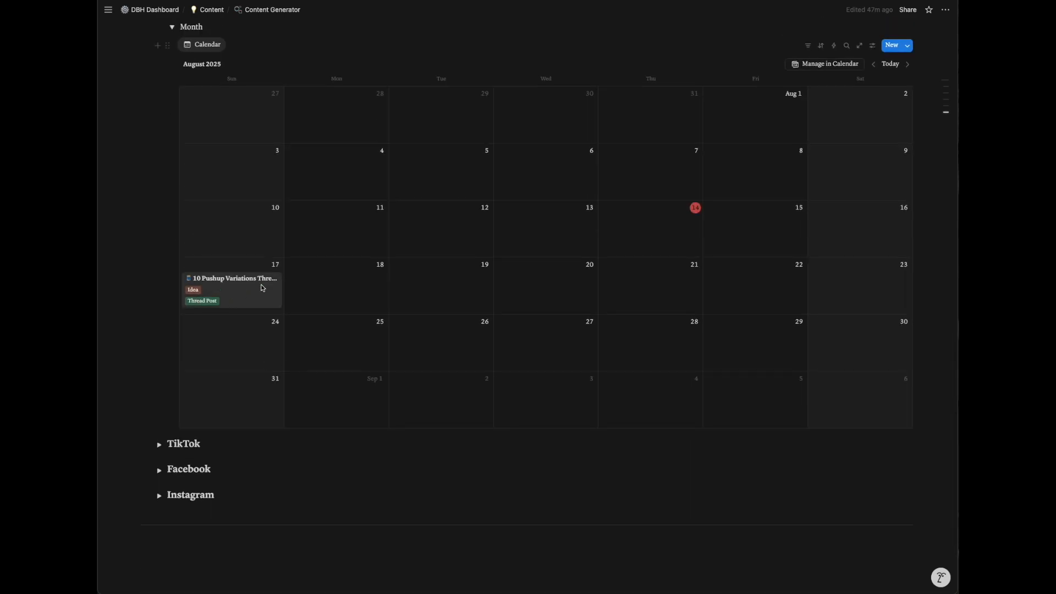
scroll(280, 311, up, 5)
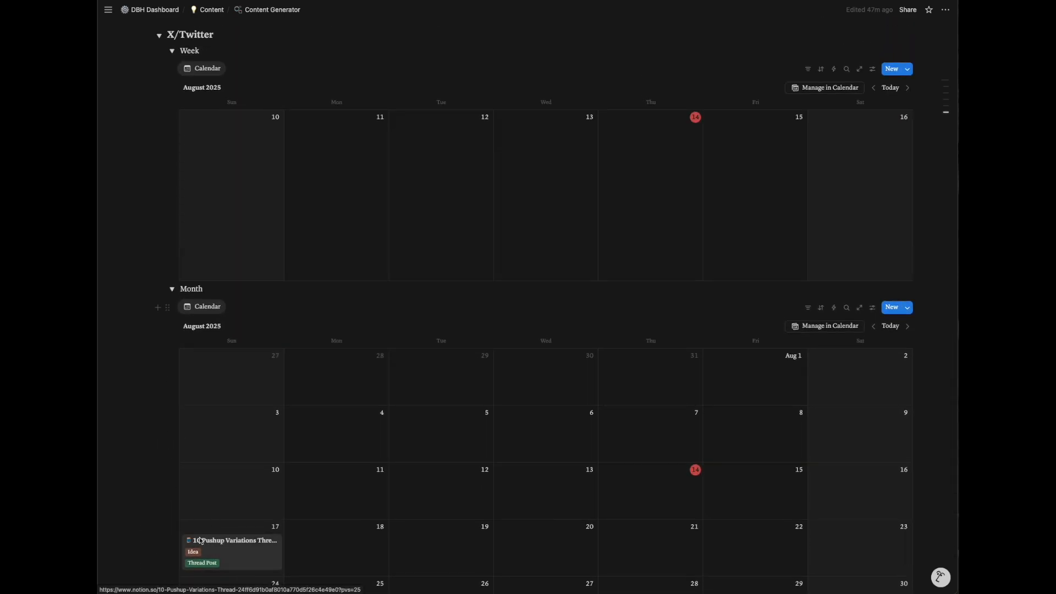
scroll(198, 541, up, 2)
click(172, 399)
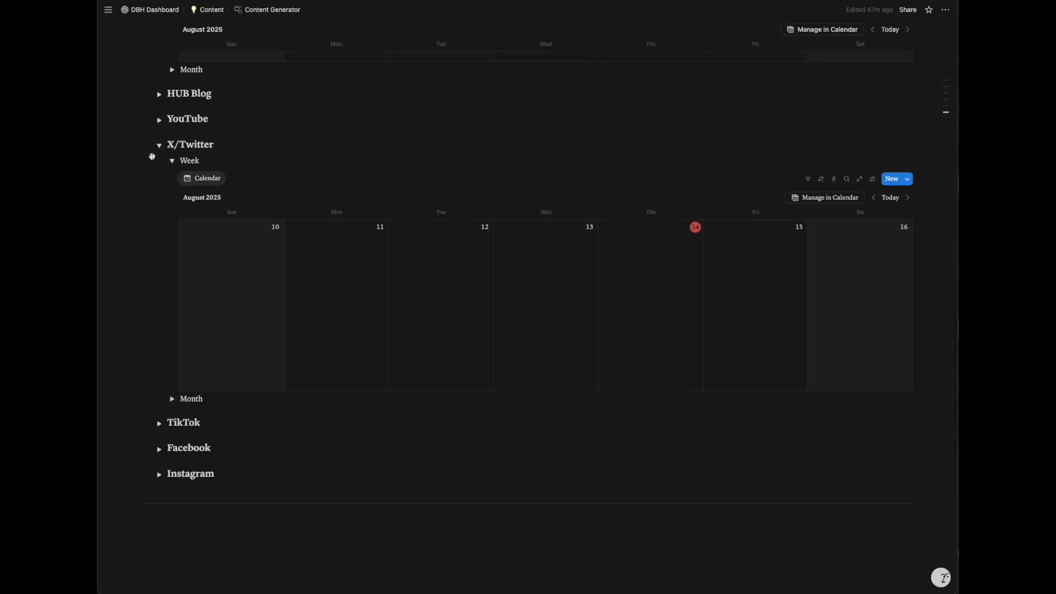
Step: Collapse the X/Twitter and Community sections together with their week calendars
click(172, 160)
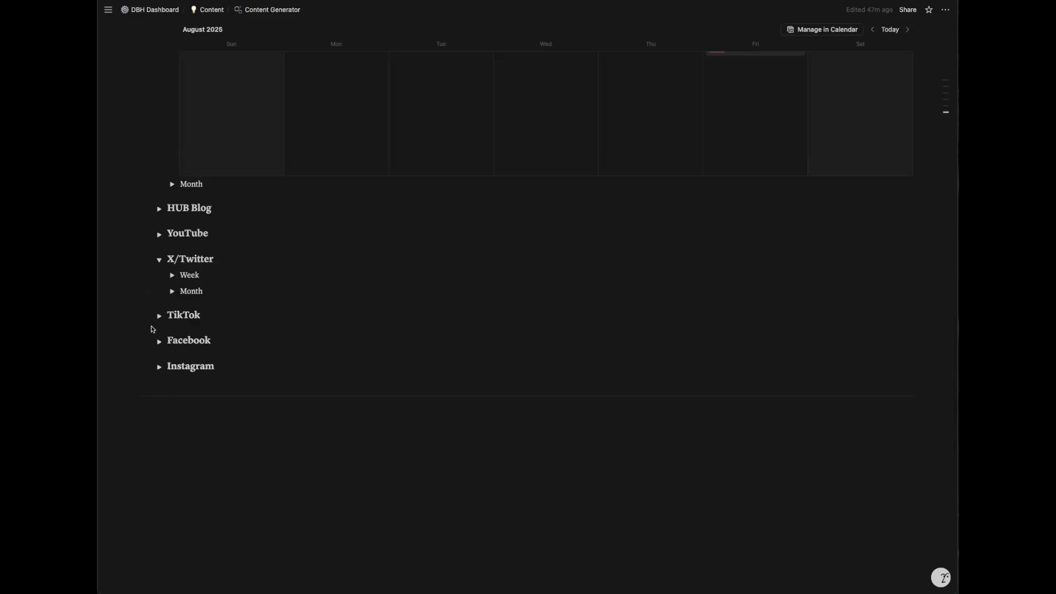
click(158, 257)
scroll(174, 338, up, 5)
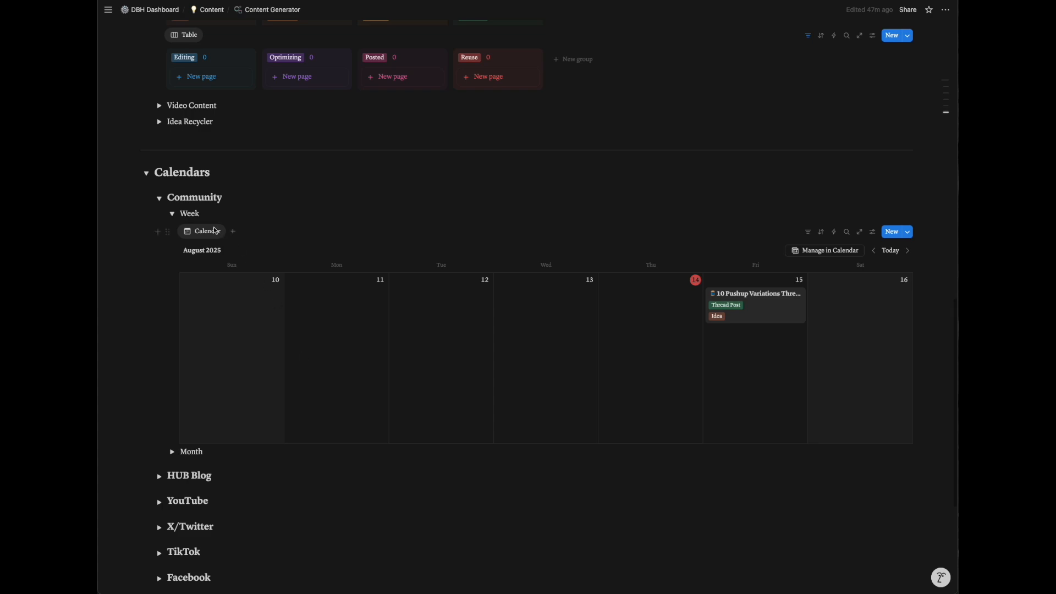
click(173, 214)
scroll(178, 222, up, 1)
click(159, 245)
Step: Review the Content Tracker's Ideas and Written Content boards and the New Content Piece list
scroll(231, 273, up, 1)
scroll(231, 273, up, 2)
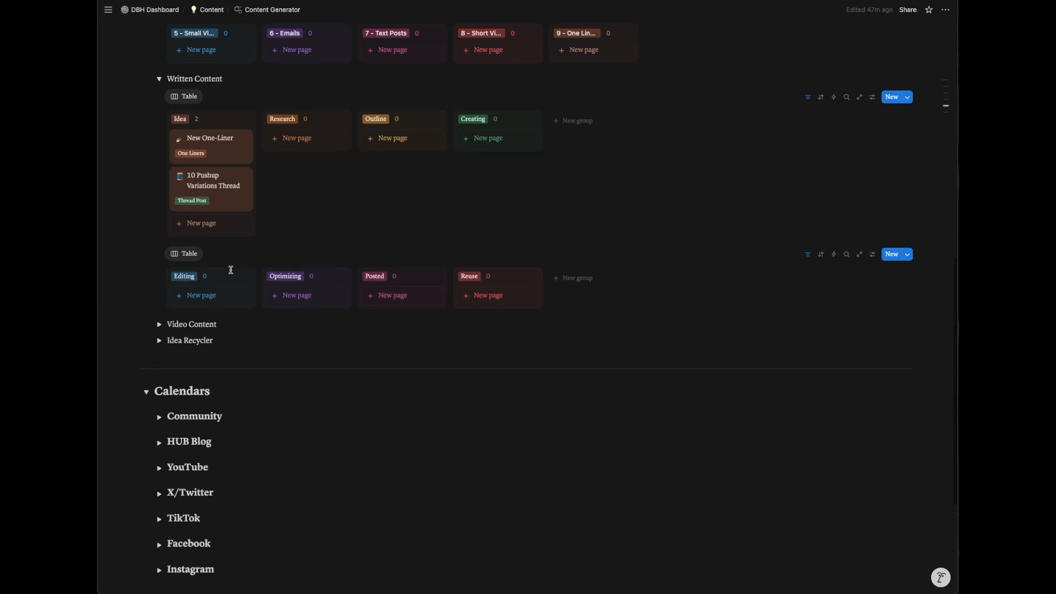
scroll(231, 273, up, 4)
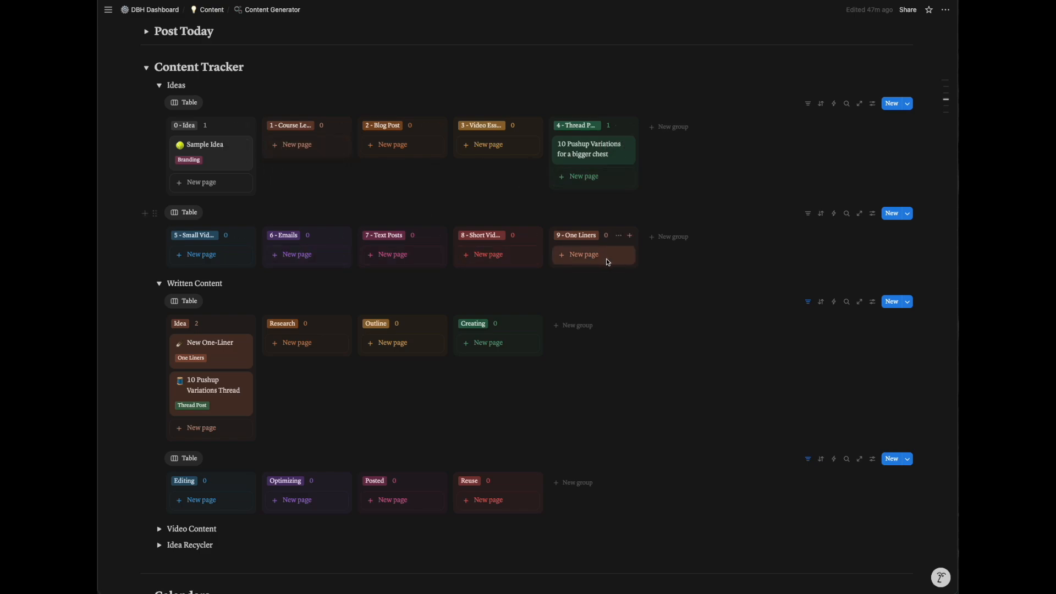
scroll(633, 250, up, 3)
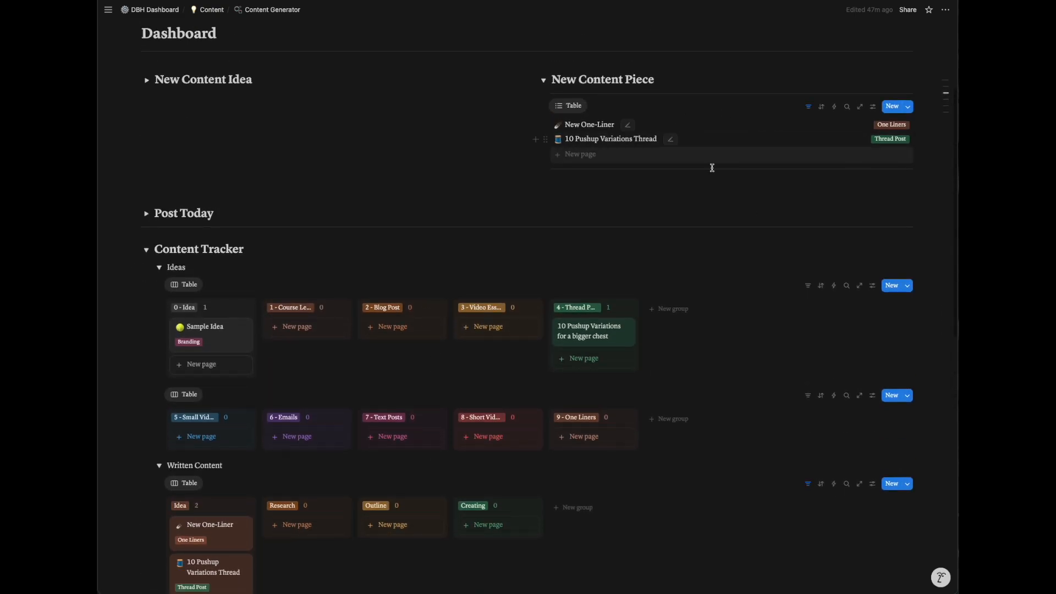
scroll(646, 241, down, 3)
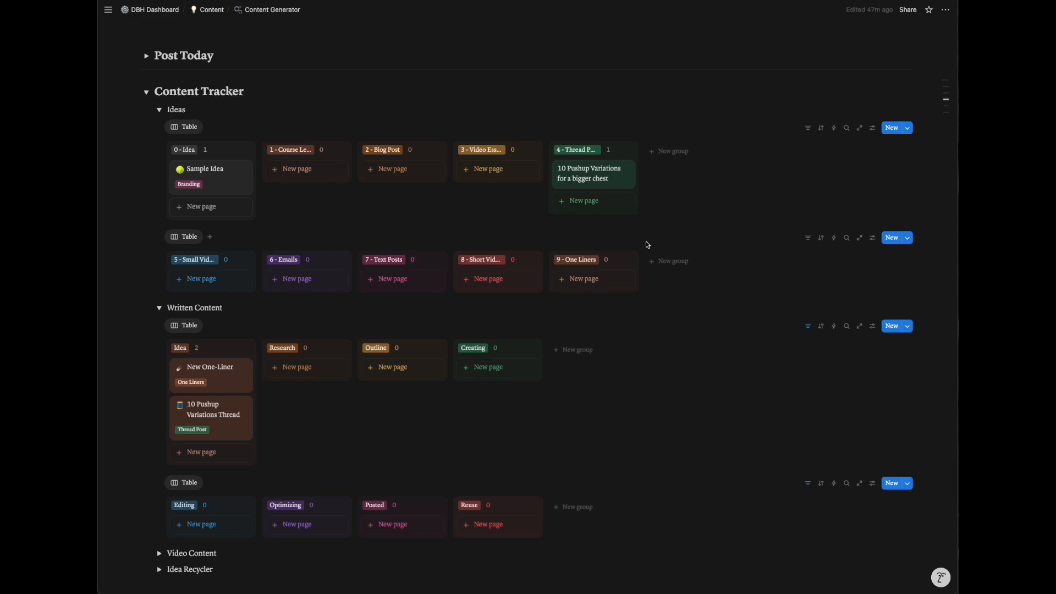
scroll(646, 242, down, 1)
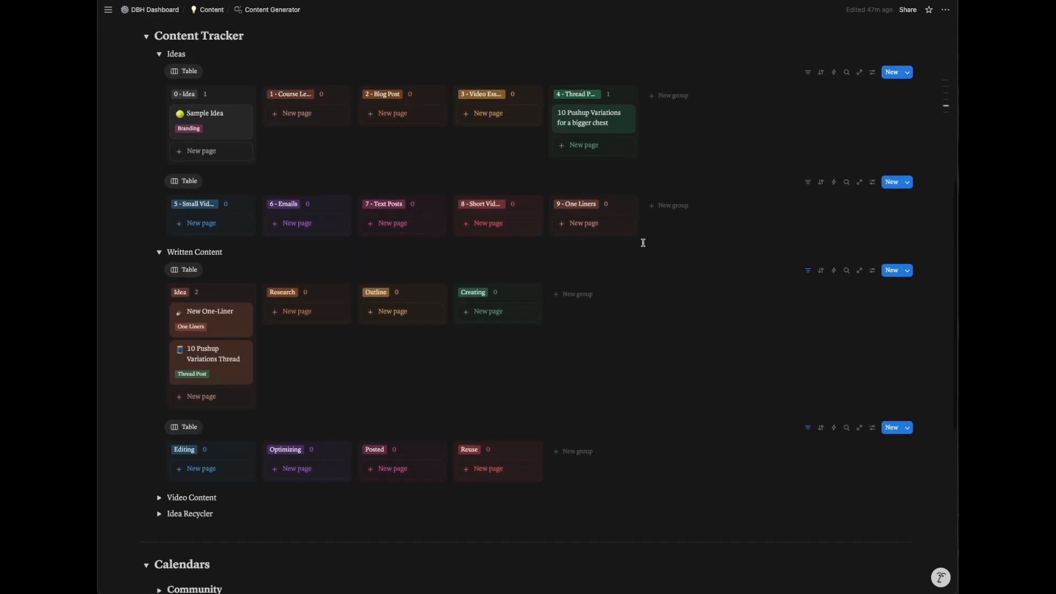
scroll(329, 328, down, 4)
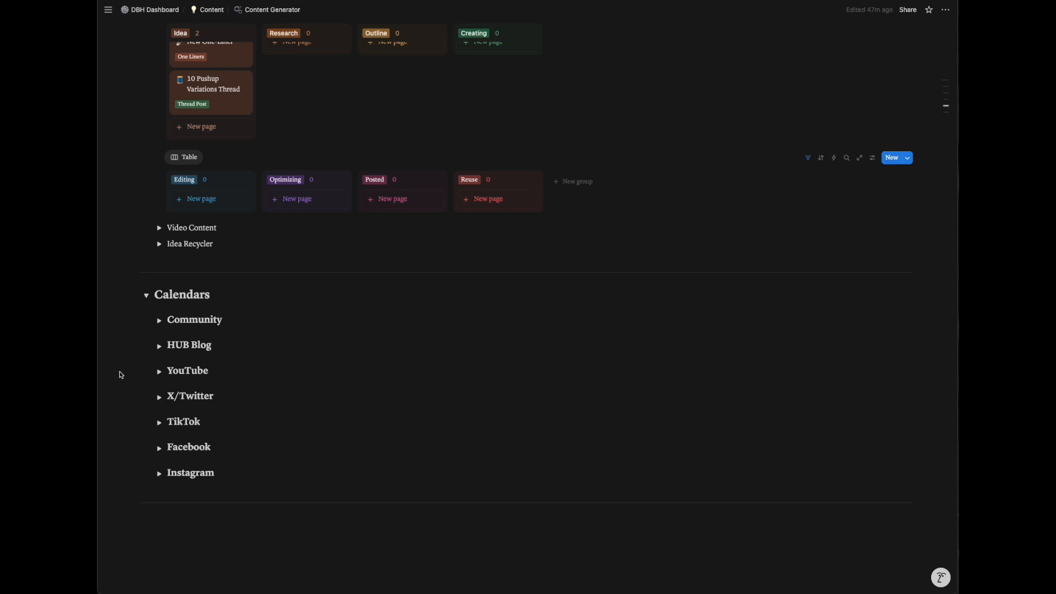
Step: Look inside the Community and HUB Blog calendar sections, and collapse the Calendars and Content Tracker sections
click(159, 321)
click(170, 336)
click(169, 336)
click(157, 322)
click(159, 346)
click(170, 361)
click(169, 360)
click(159, 345)
click(147, 295)
scroll(158, 357, up, 2)
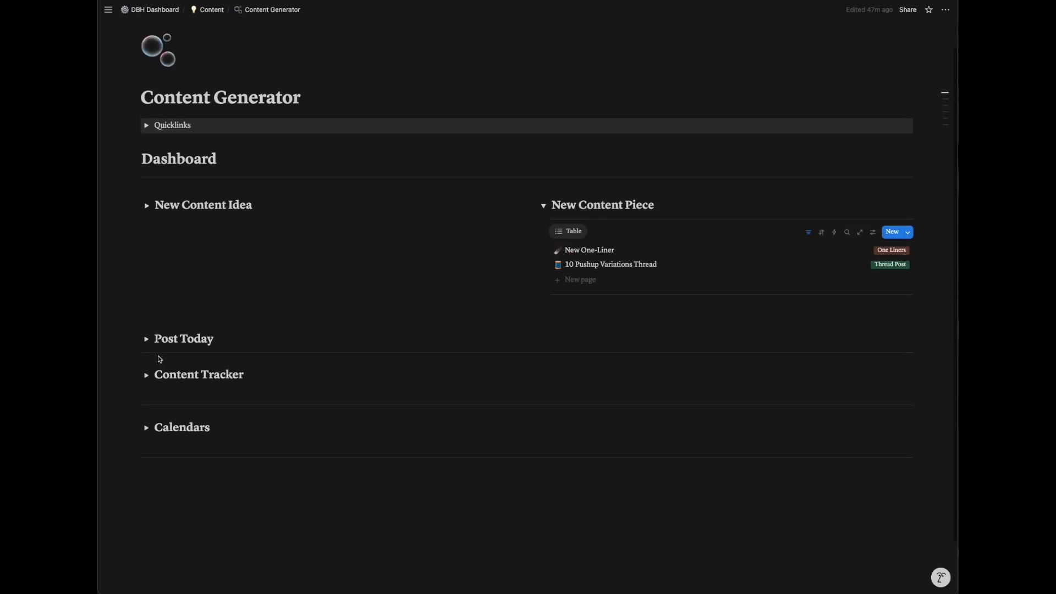
Step: Open the Marketing page from the DBH Dashboard and expand the Email Ideas list under Email Marketing
click(164, 13)
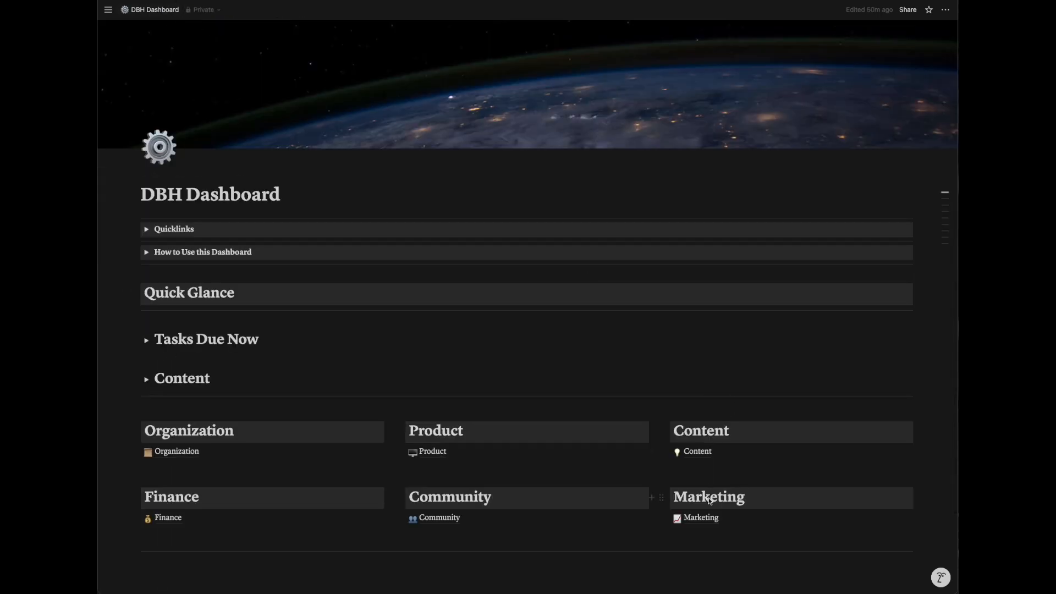
click(708, 520)
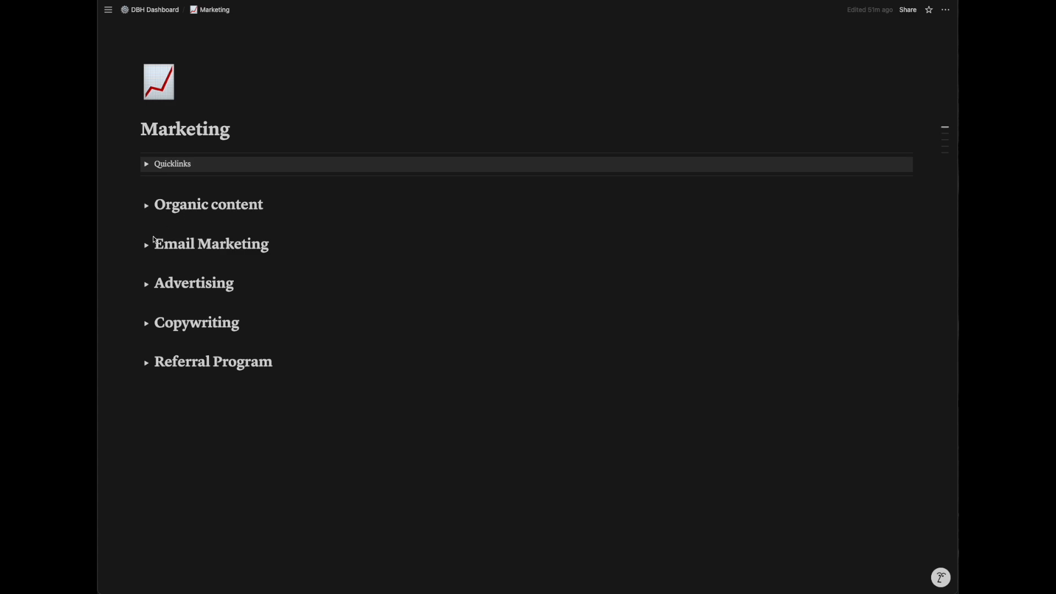
click(146, 245)
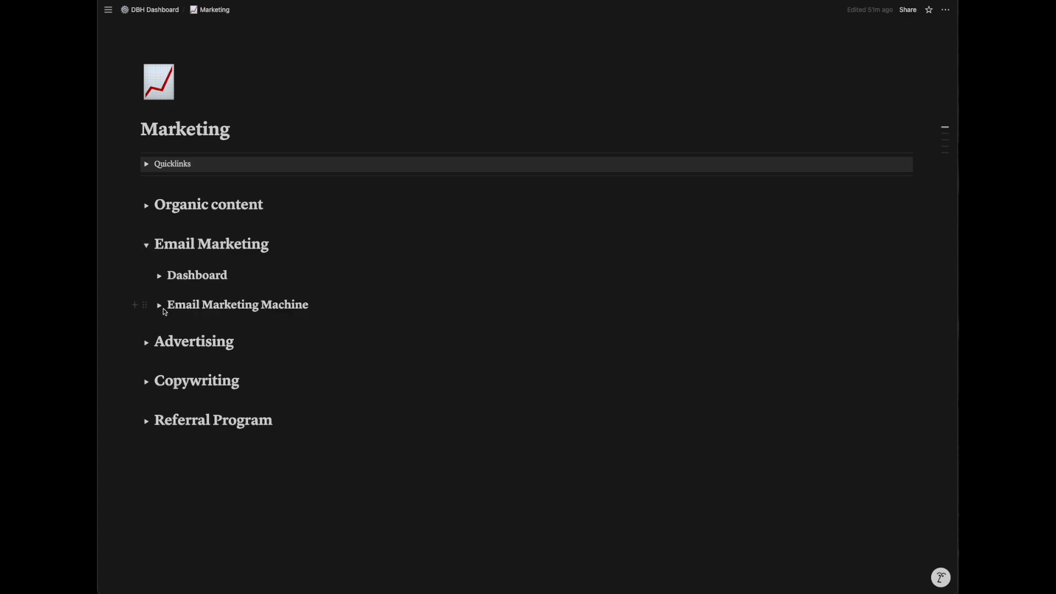
click(160, 276)
click(172, 294)
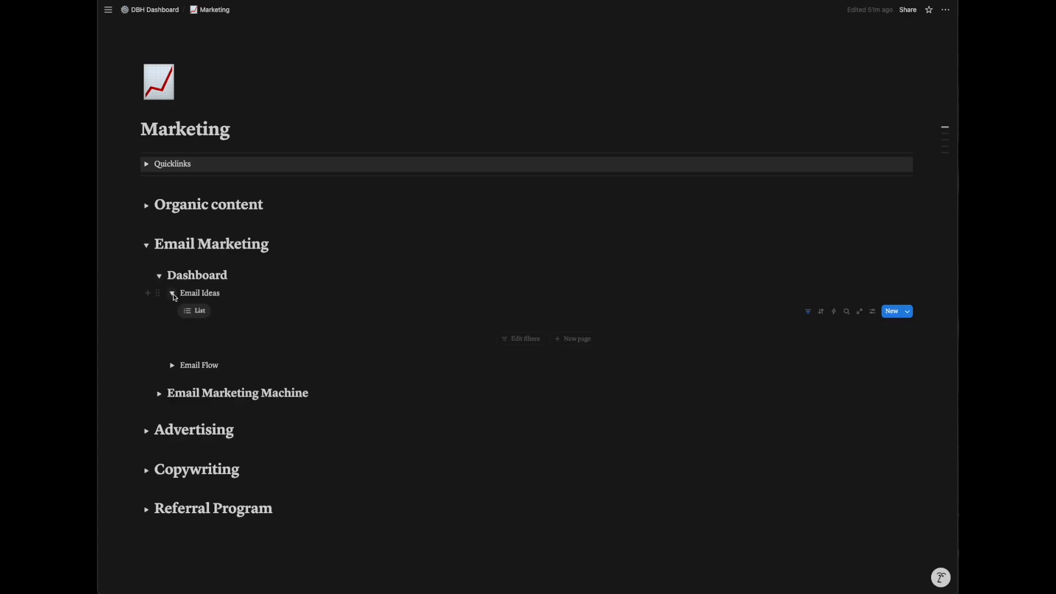
scroll(172, 293, down, 1)
Step: Collapse Email Ideas, view the Email Flow stage boards, and collapse the Email Marketing dashboard
click(172, 254)
click(172, 271)
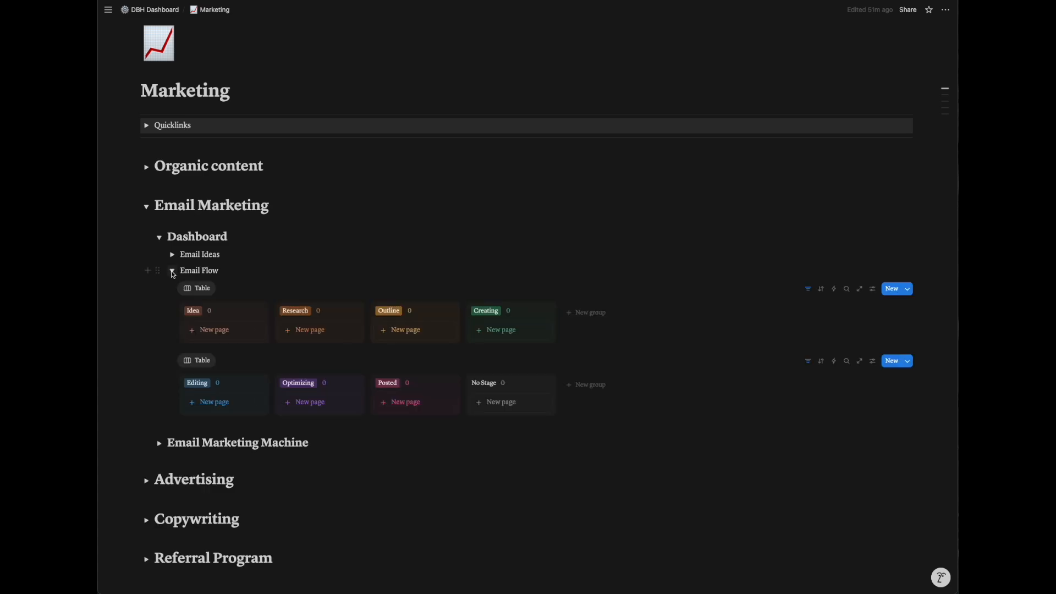
scroll(173, 275, down, 1)
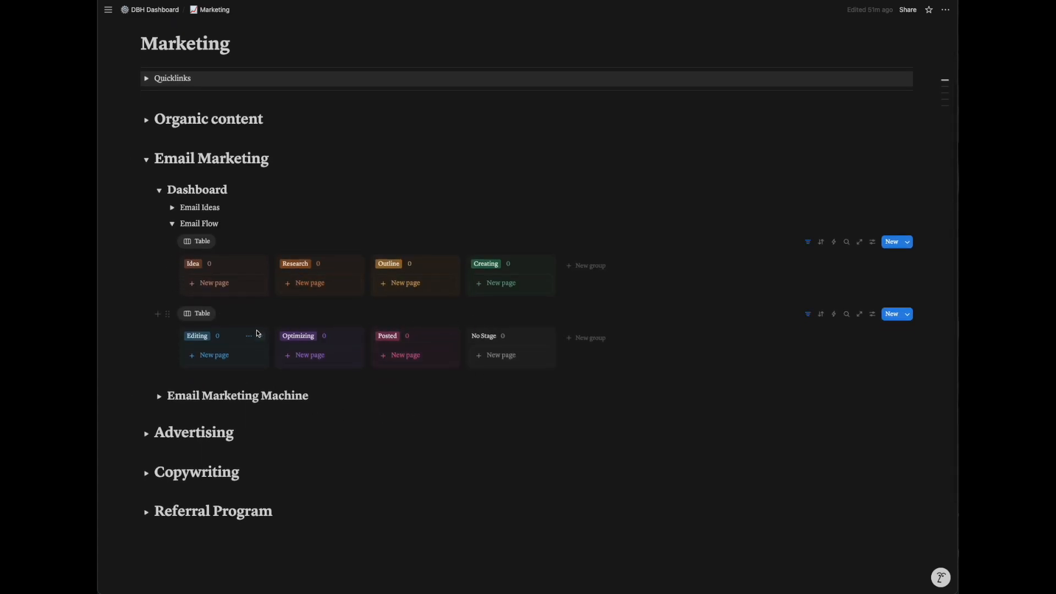
click(172, 224)
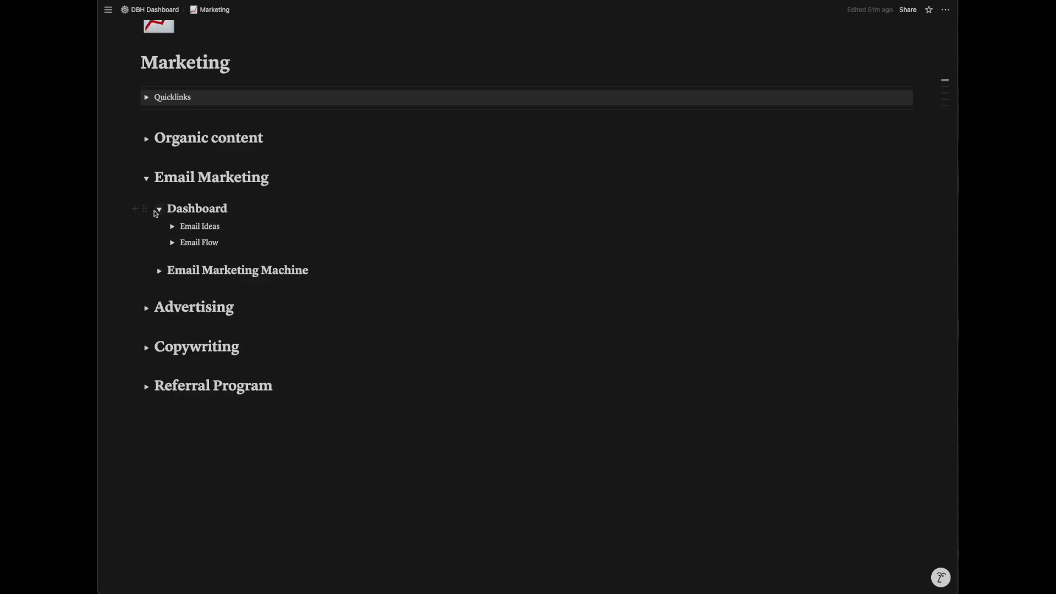
click(158, 208)
Step: View the platform calendars listed under Organic content and collapse the Organic content and Email Marketing sections
click(147, 172)
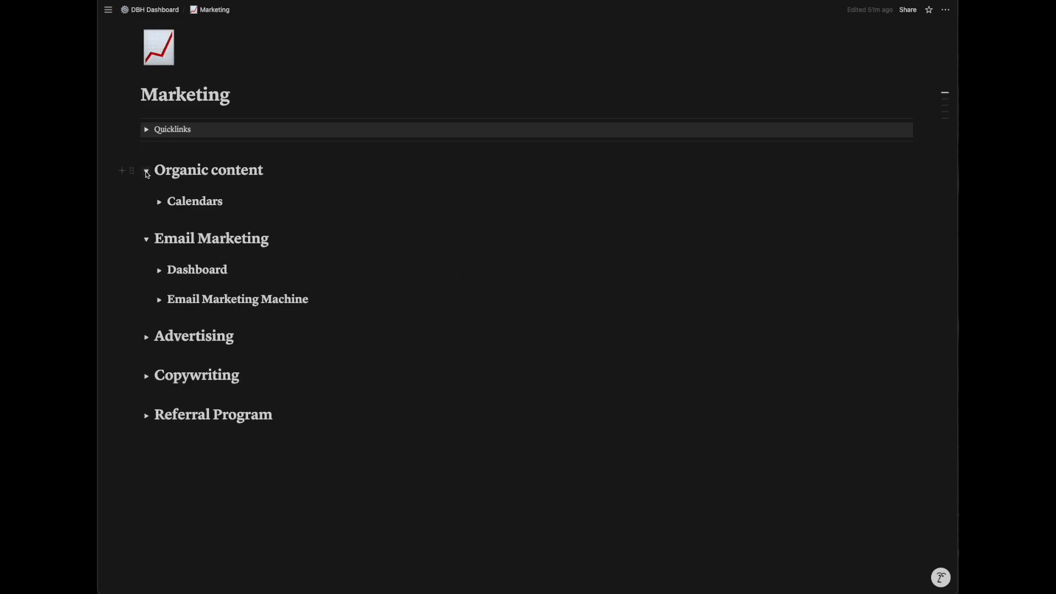
click(160, 202)
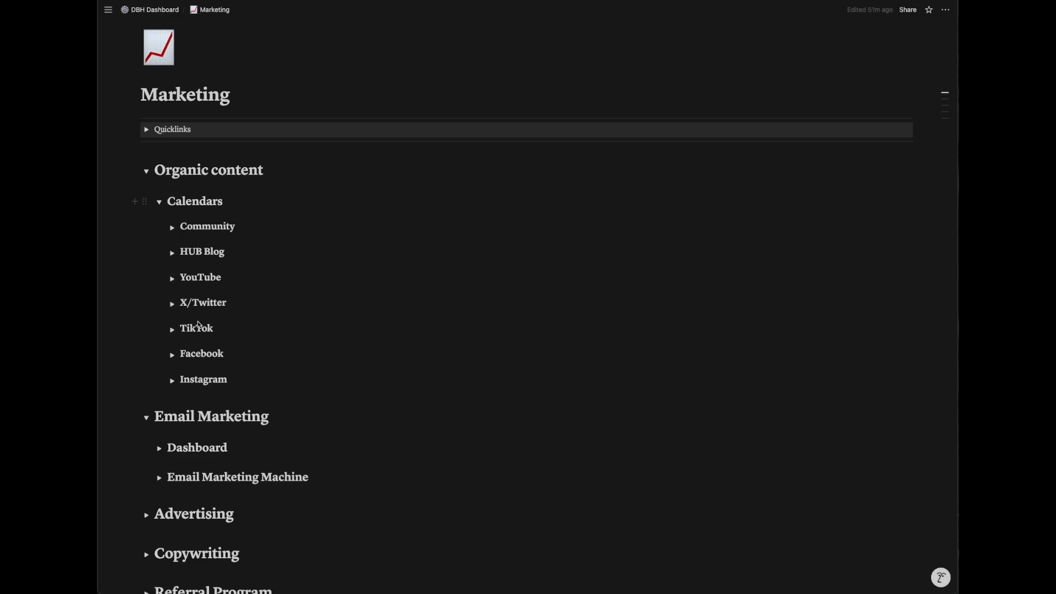
click(146, 171)
click(146, 210)
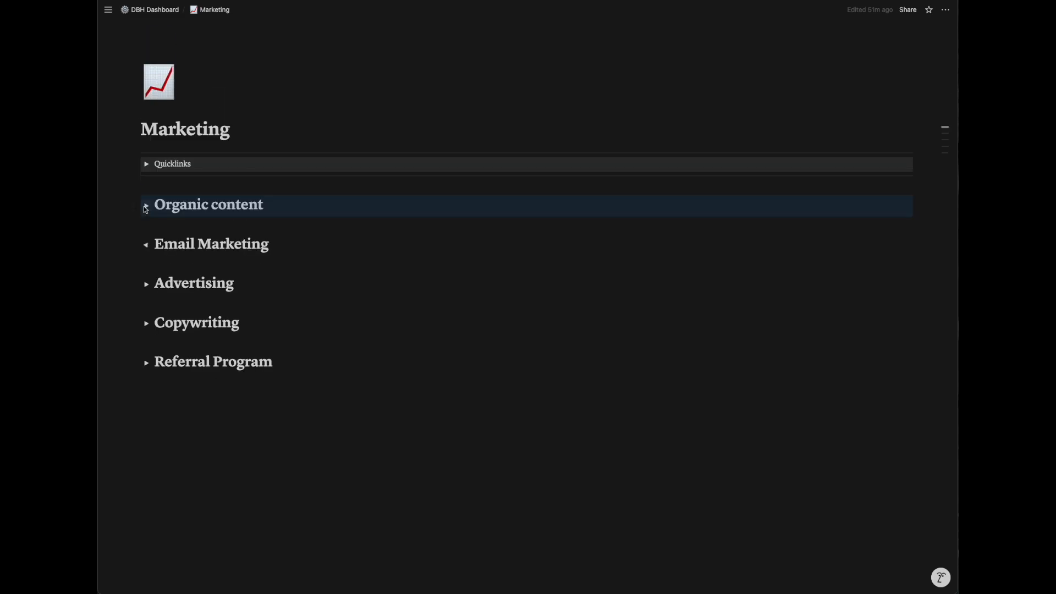
Step: Open the Community page from the DBH Dashboard and expand the Due Today lists in its Content Dashboard
click(153, 11)
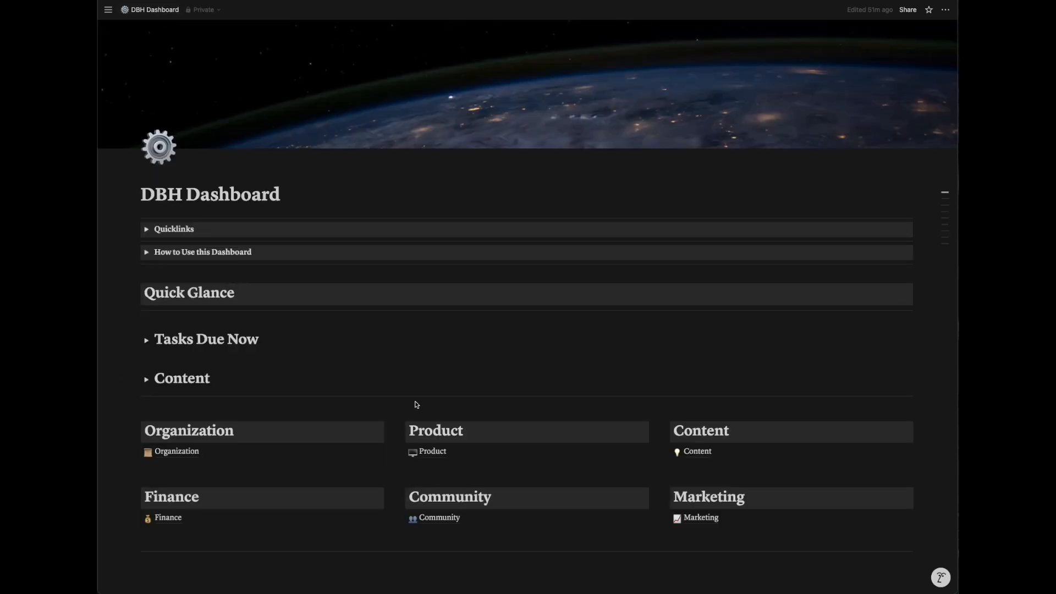
click(438, 519)
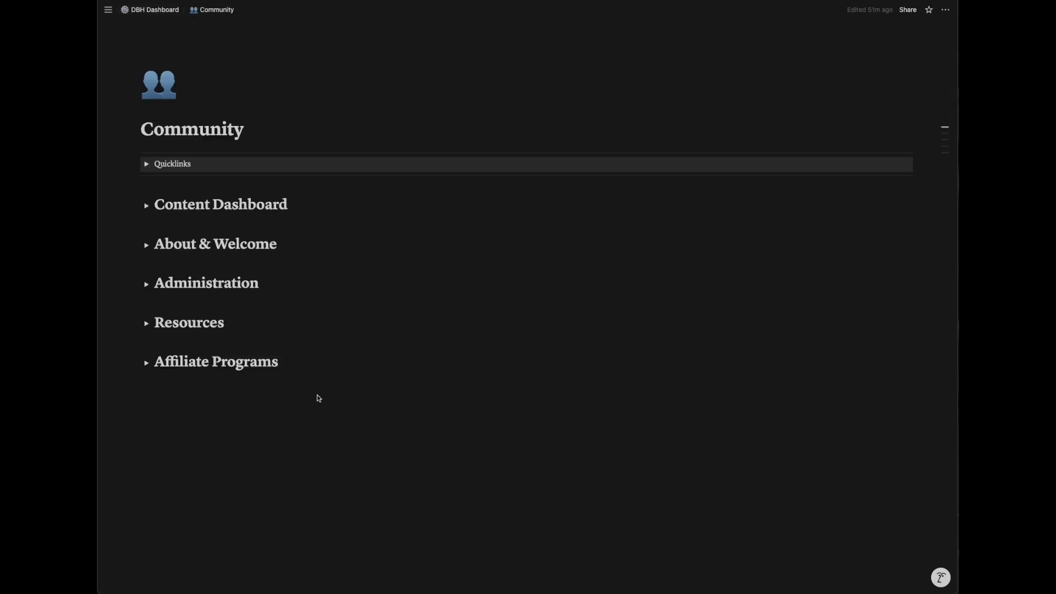
click(147, 207)
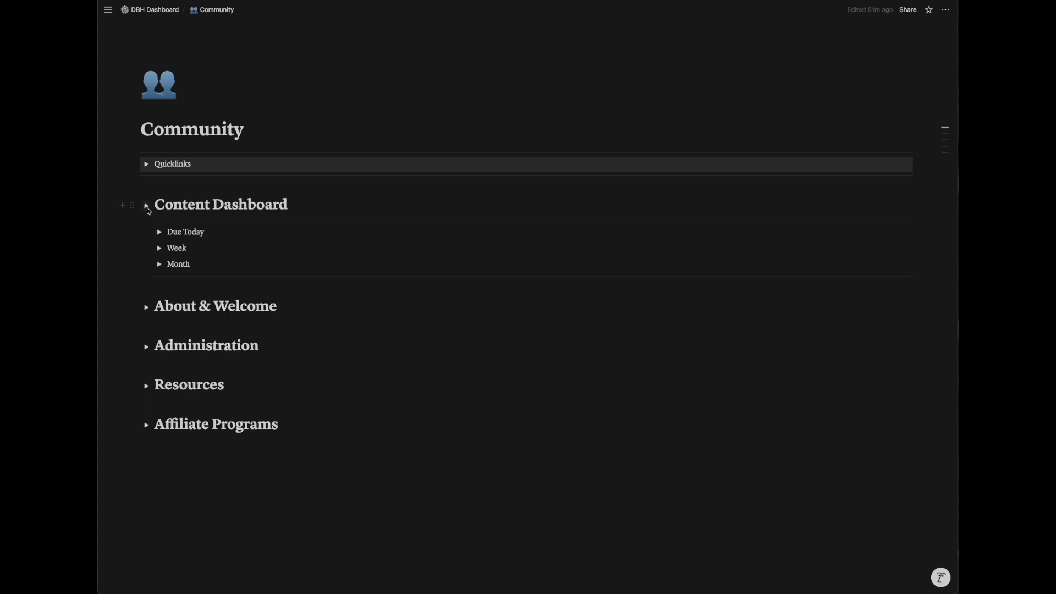
click(160, 233)
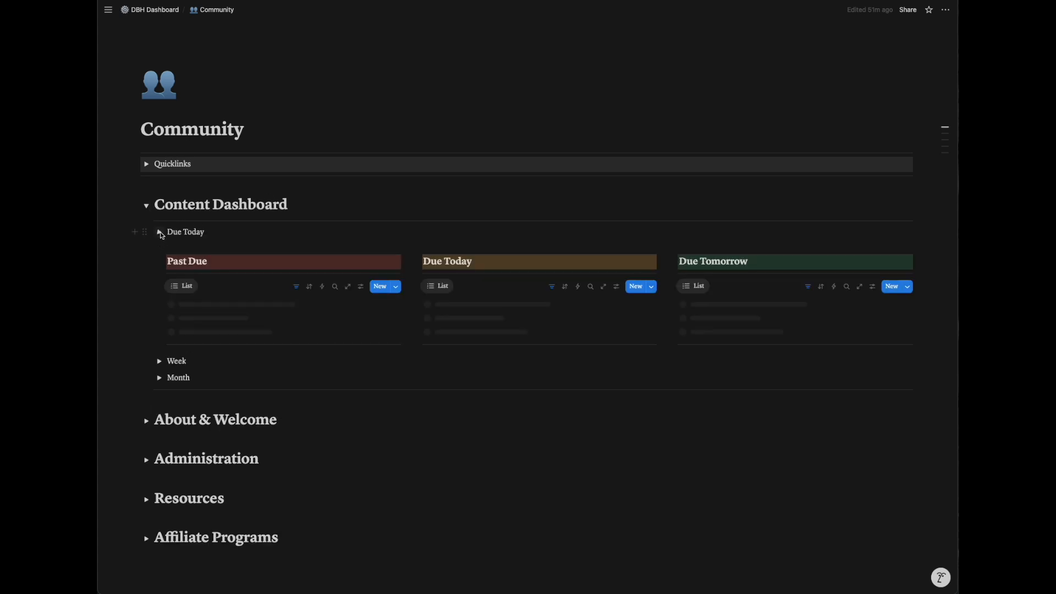
Step: Expand the Community page's Week and Month calendars and compare the thread's date with the due lists
click(159, 353)
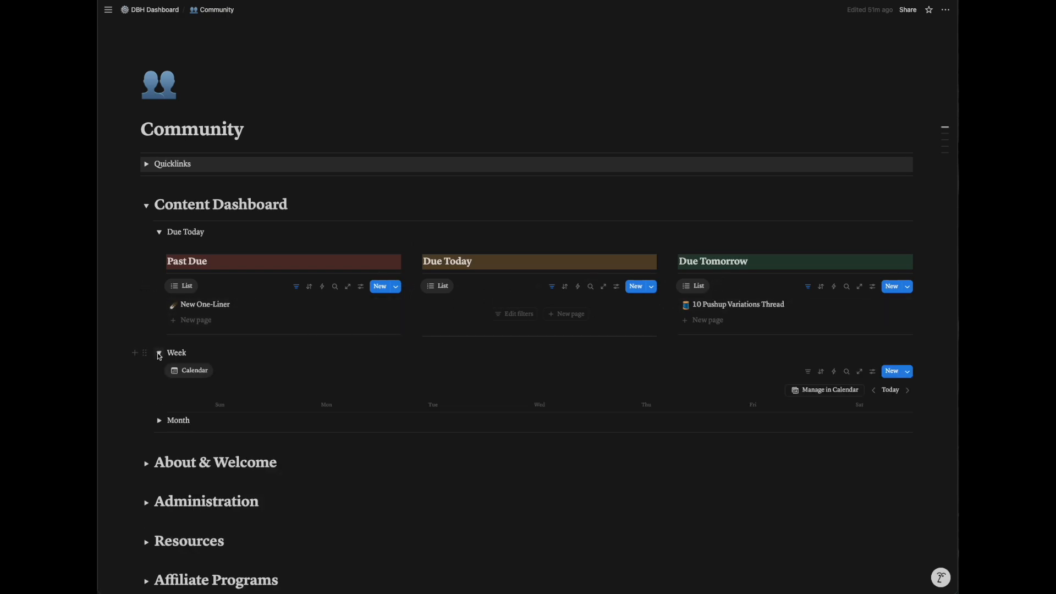
scroll(172, 384, down, 3)
click(159, 455)
scroll(166, 432, down, 3)
scroll(427, 448, up, 3)
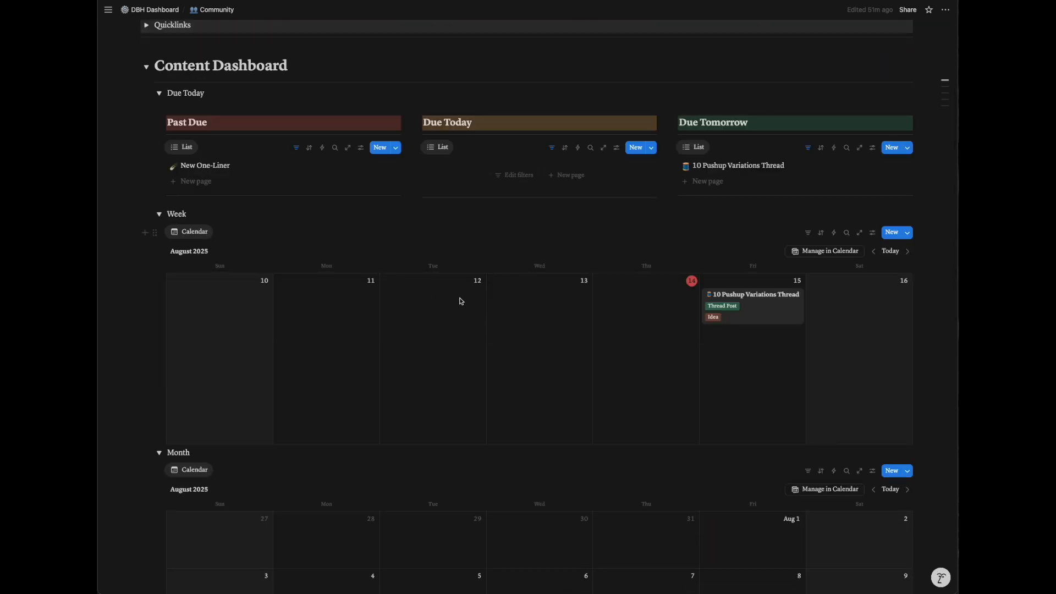
scroll(309, 269, up, 3)
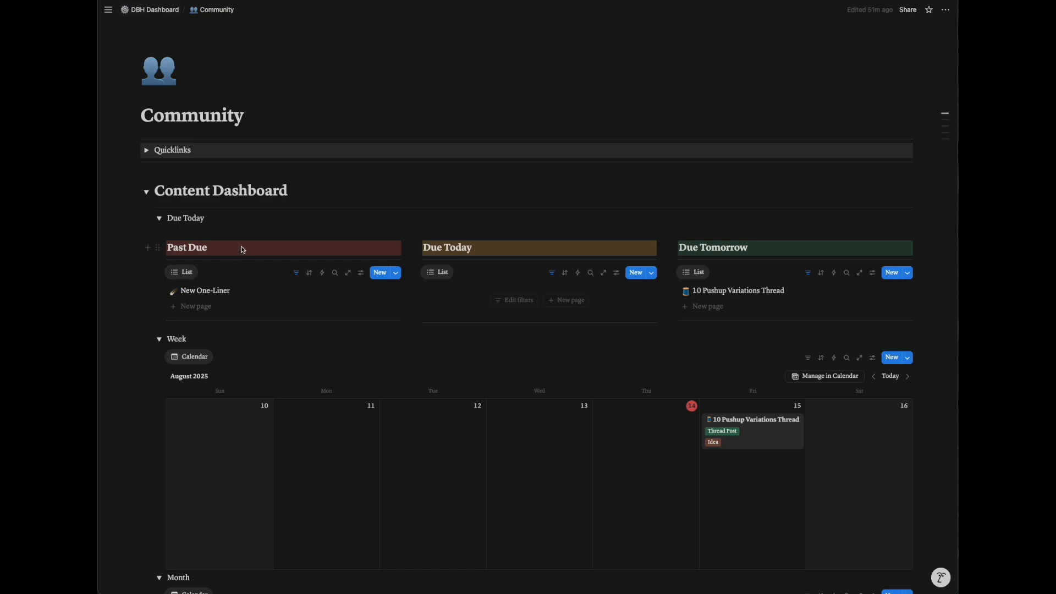
scroll(230, 280, down, 10)
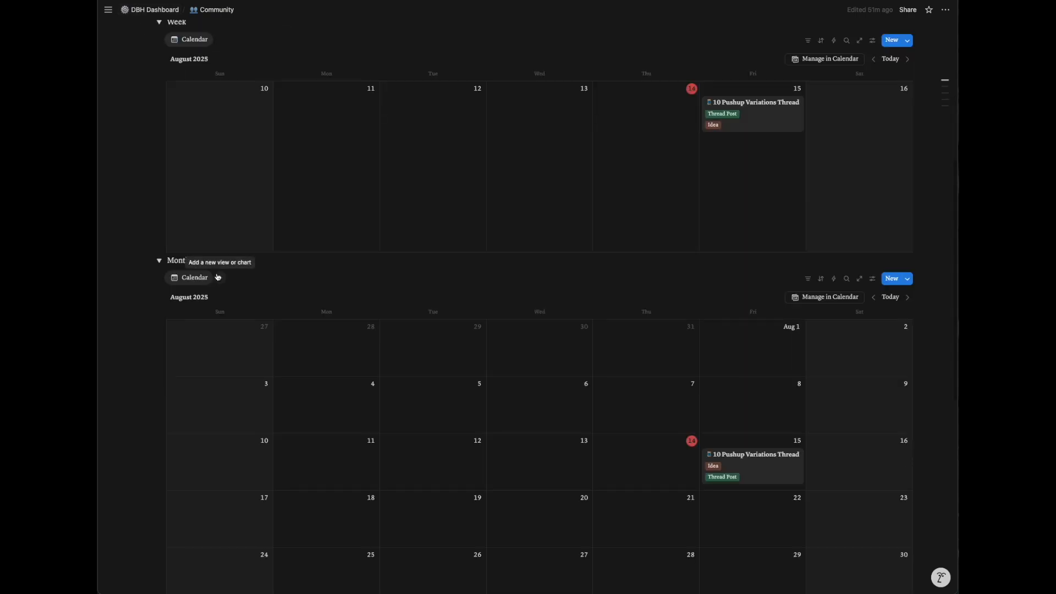